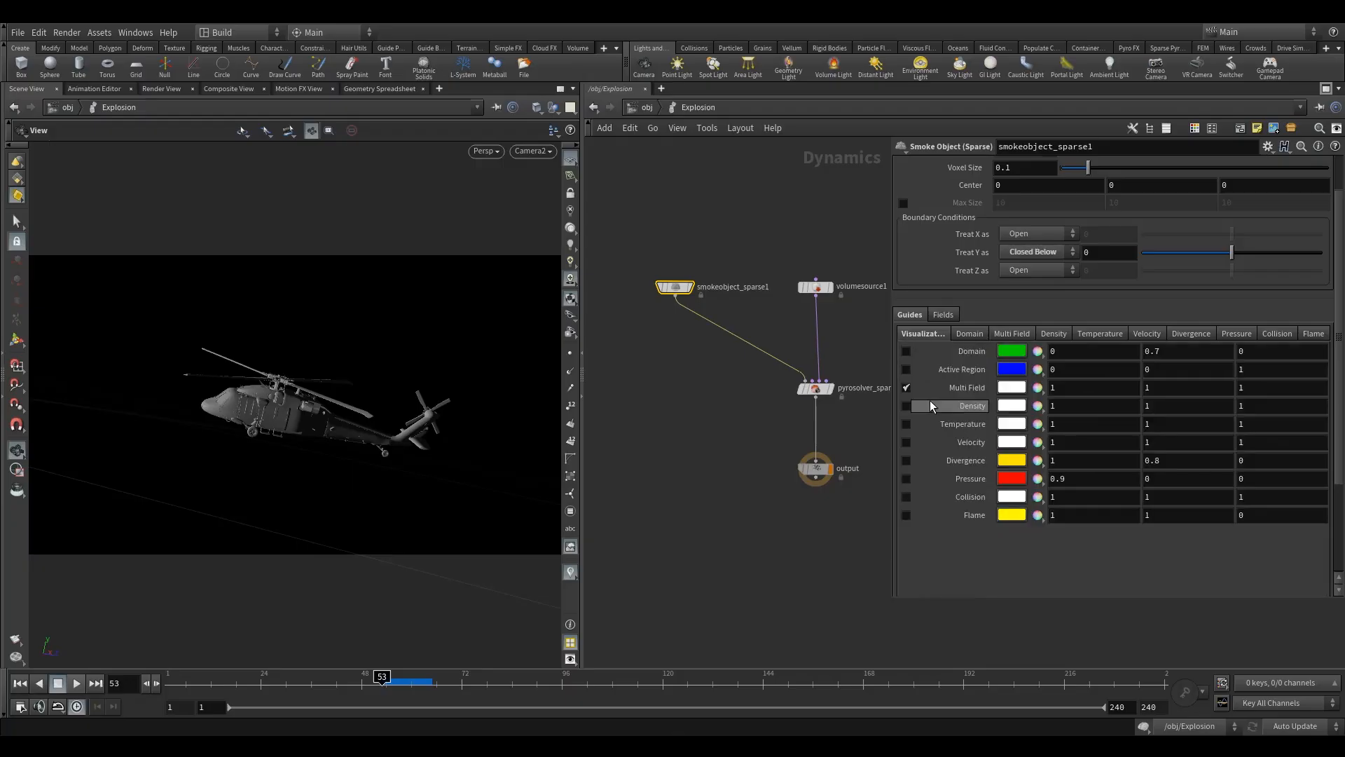
At frame 61, set the smoke object's multi-field visualization density field to density.
click(1003, 335)
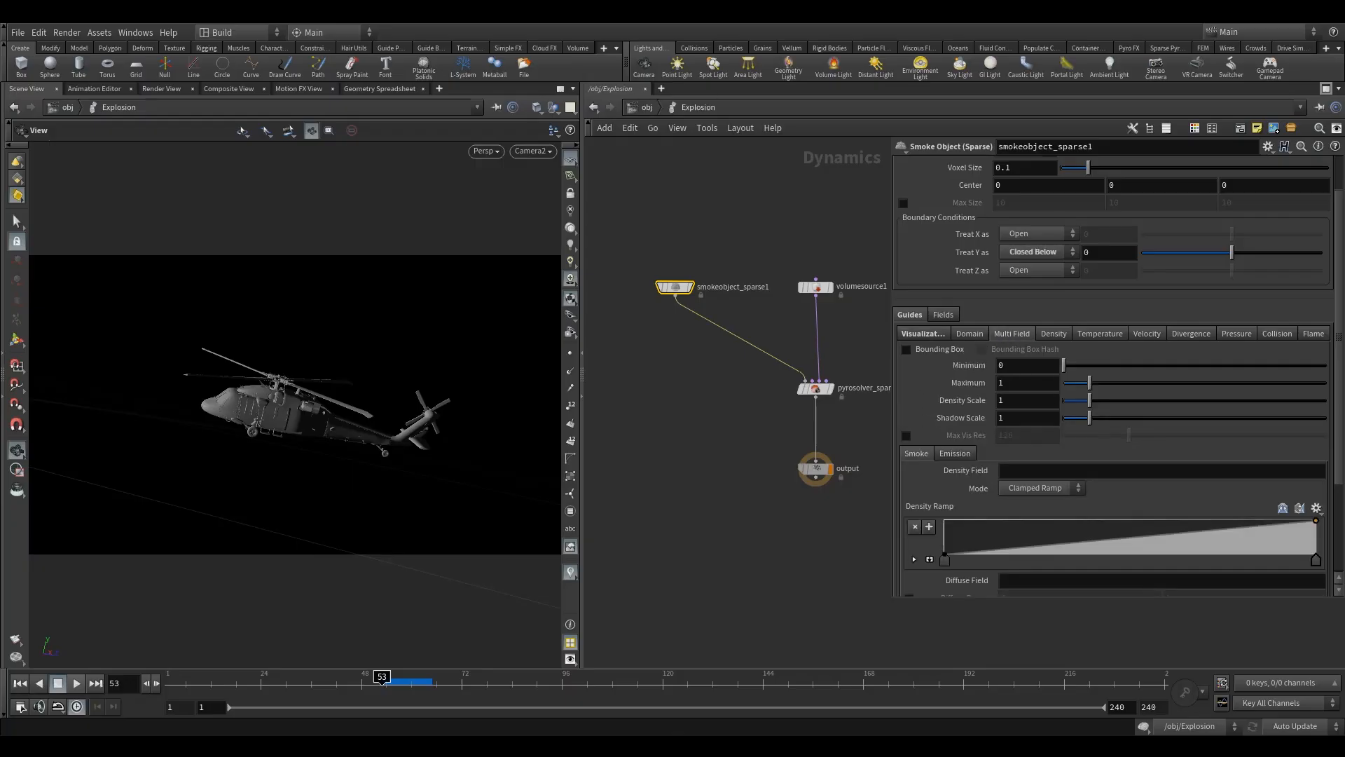
click(417, 691)
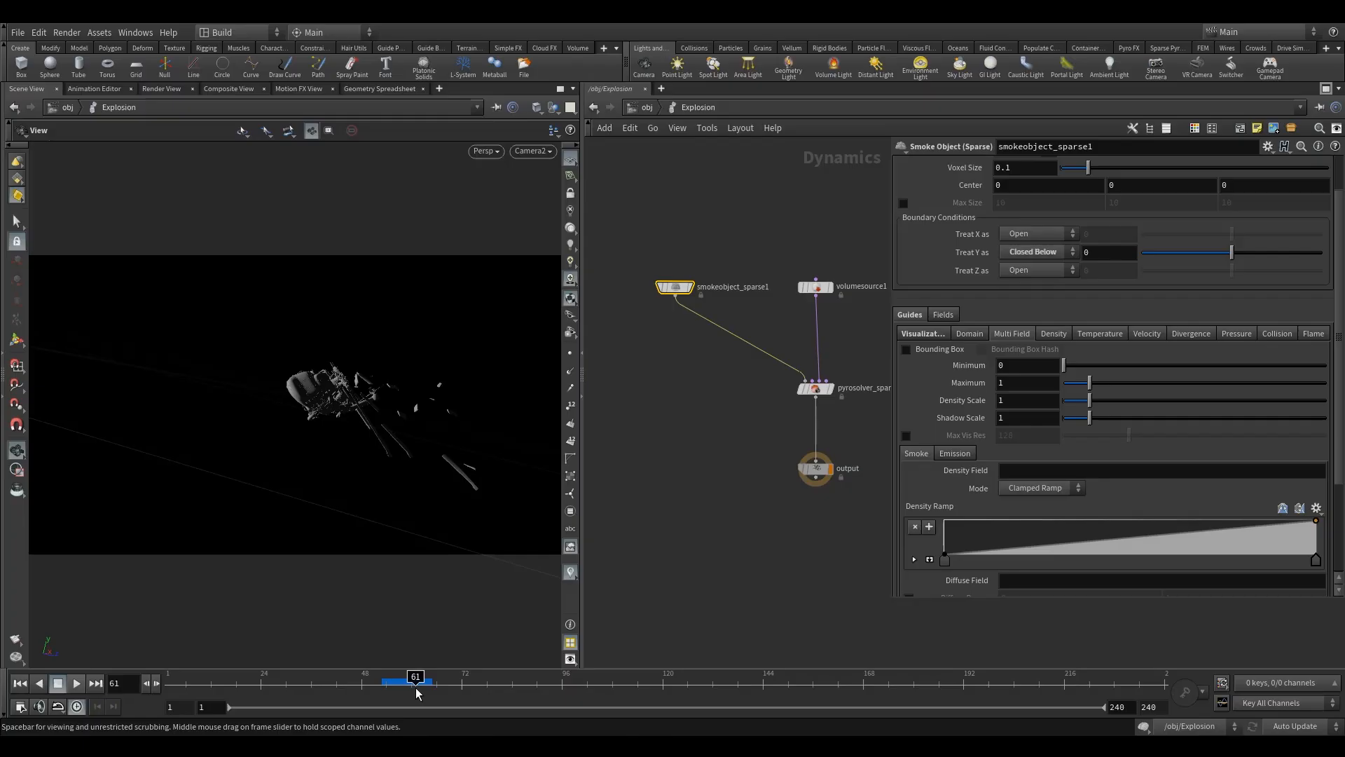
middle_drag(724, 460, 700, 466)
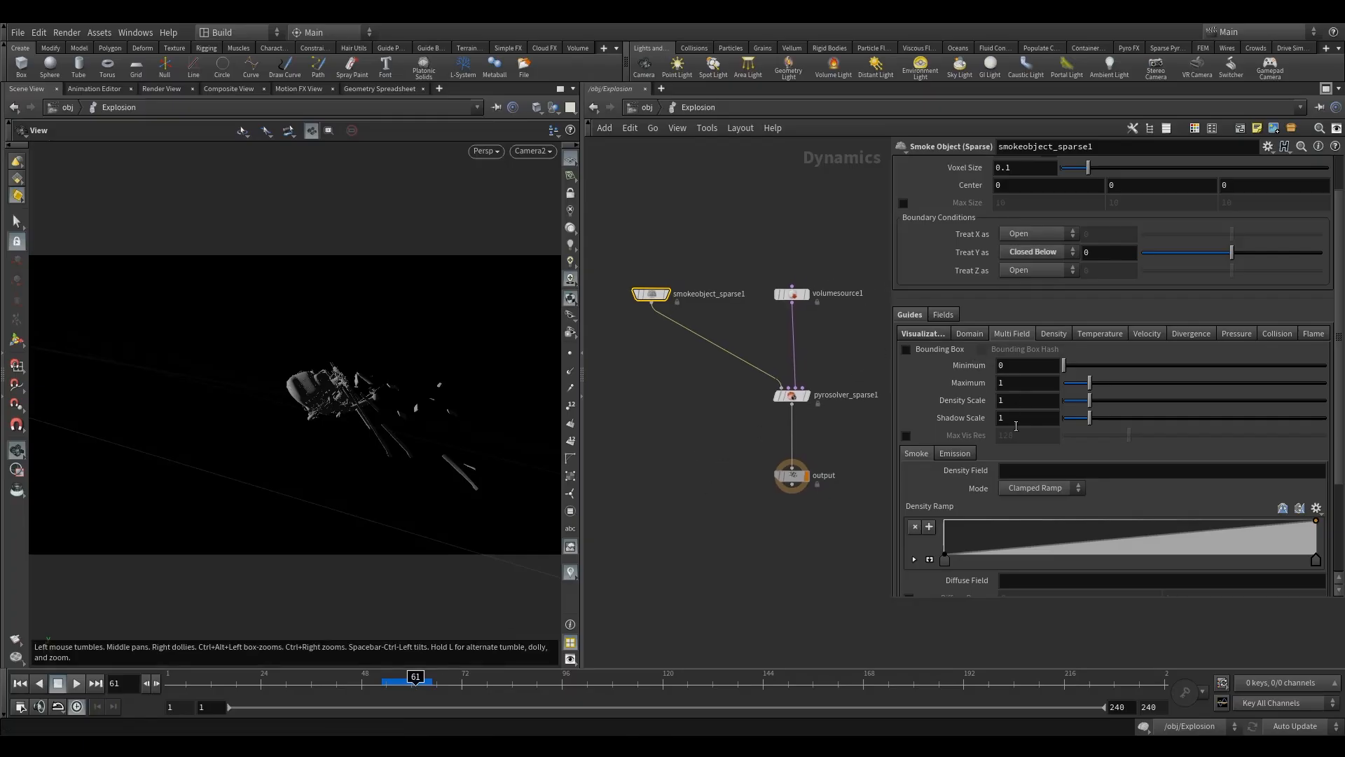
click(1044, 471)
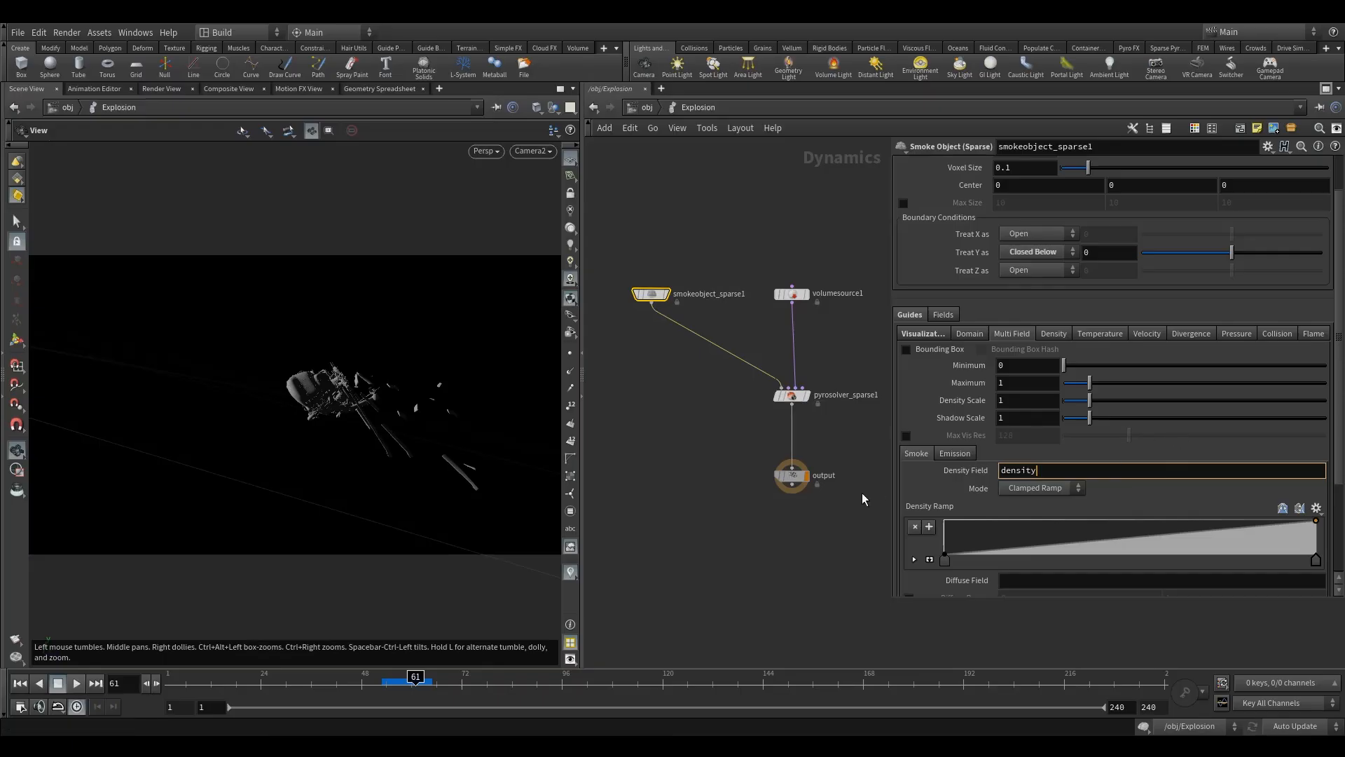
click(830, 518)
scroll(1340, 346, down, 3)
click(1007, 452)
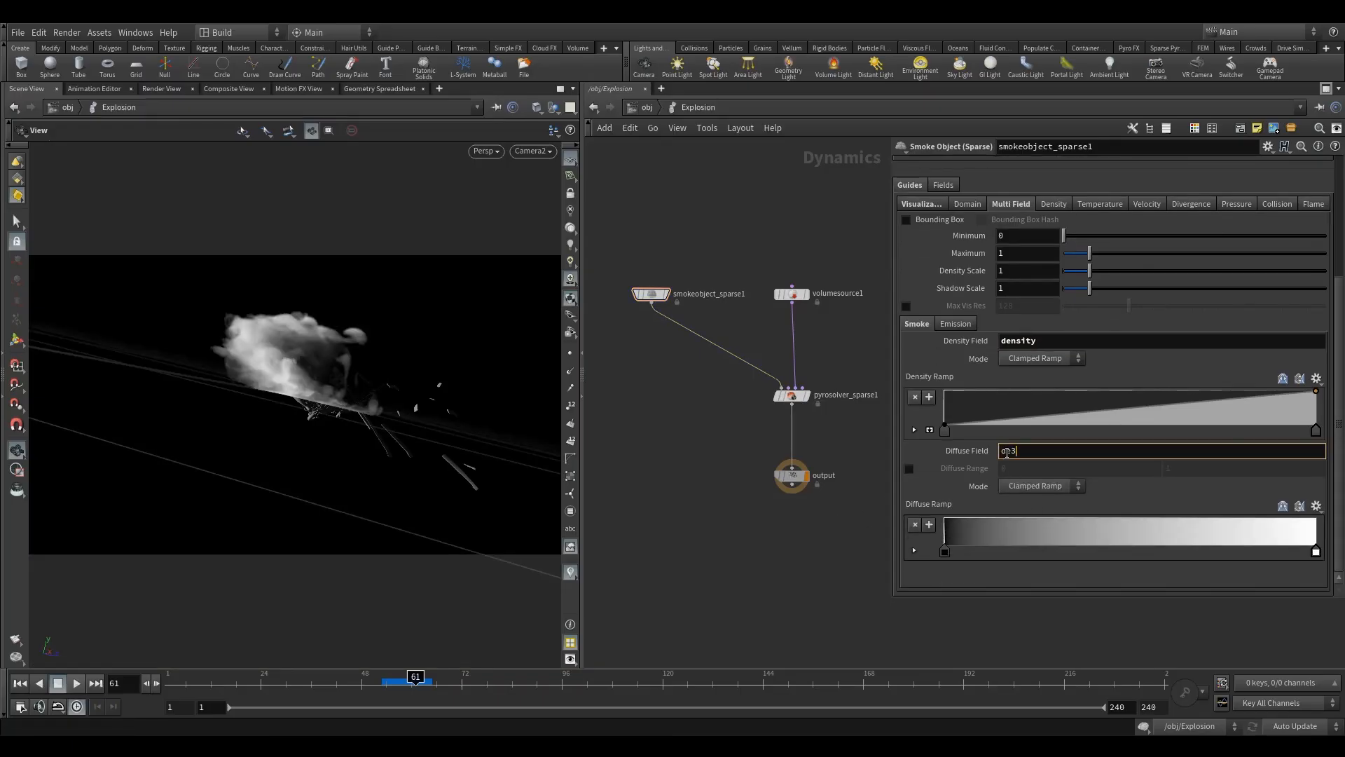
double_click(1020, 454)
key(BackSpace)
click(774, 560)
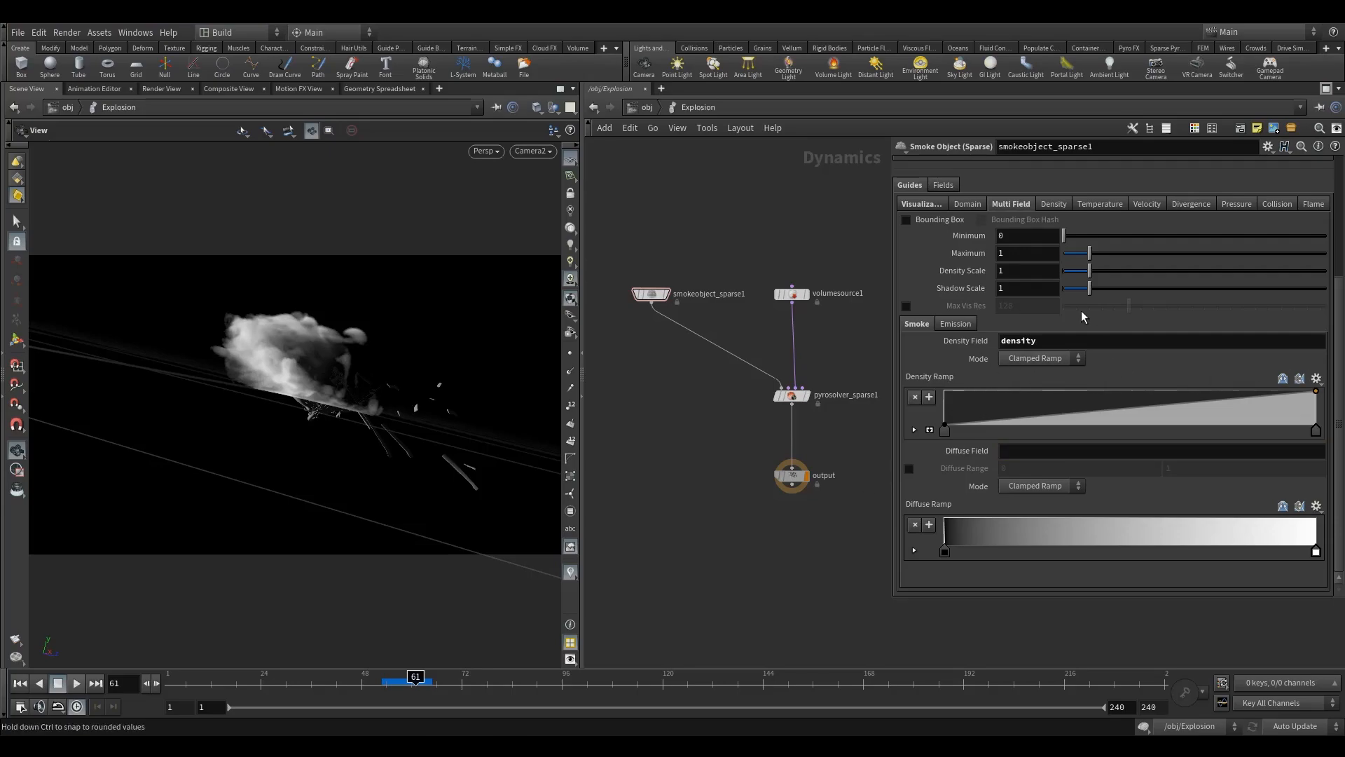
Set the density scale of the smoke object's multi-field visualization to 3.
drag(1090, 270, 1136, 280)
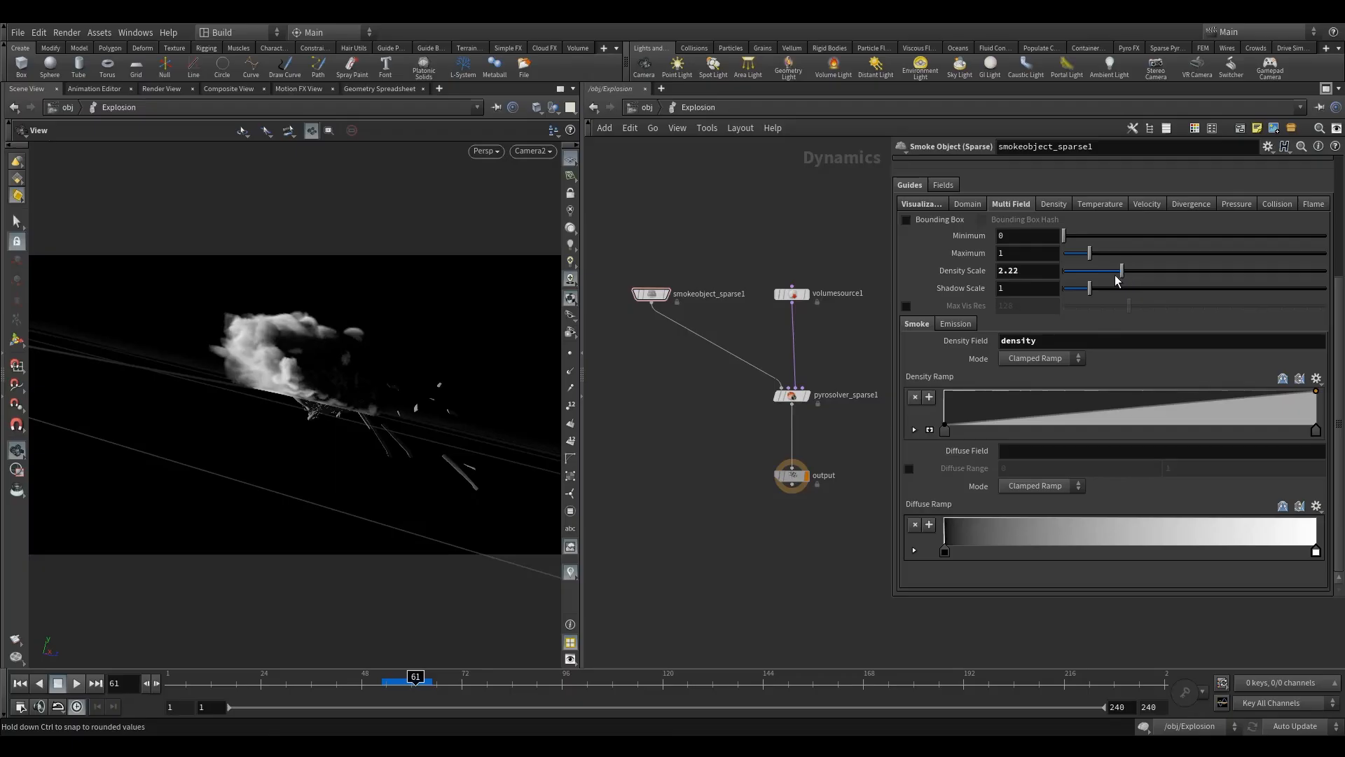
click(1002, 270)
text(3)
key(Return)
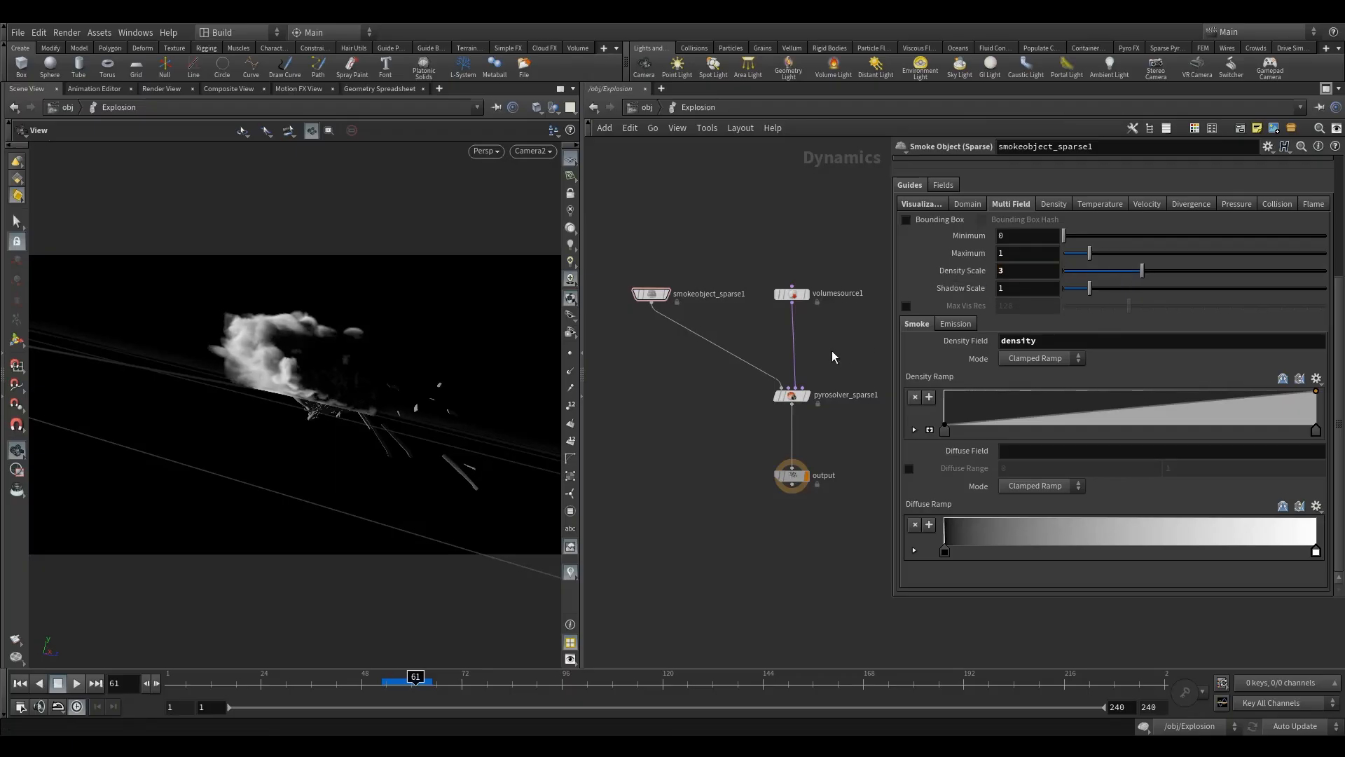
Set the multi-field emission field to flame and its emission scale to 10.
click(952, 323)
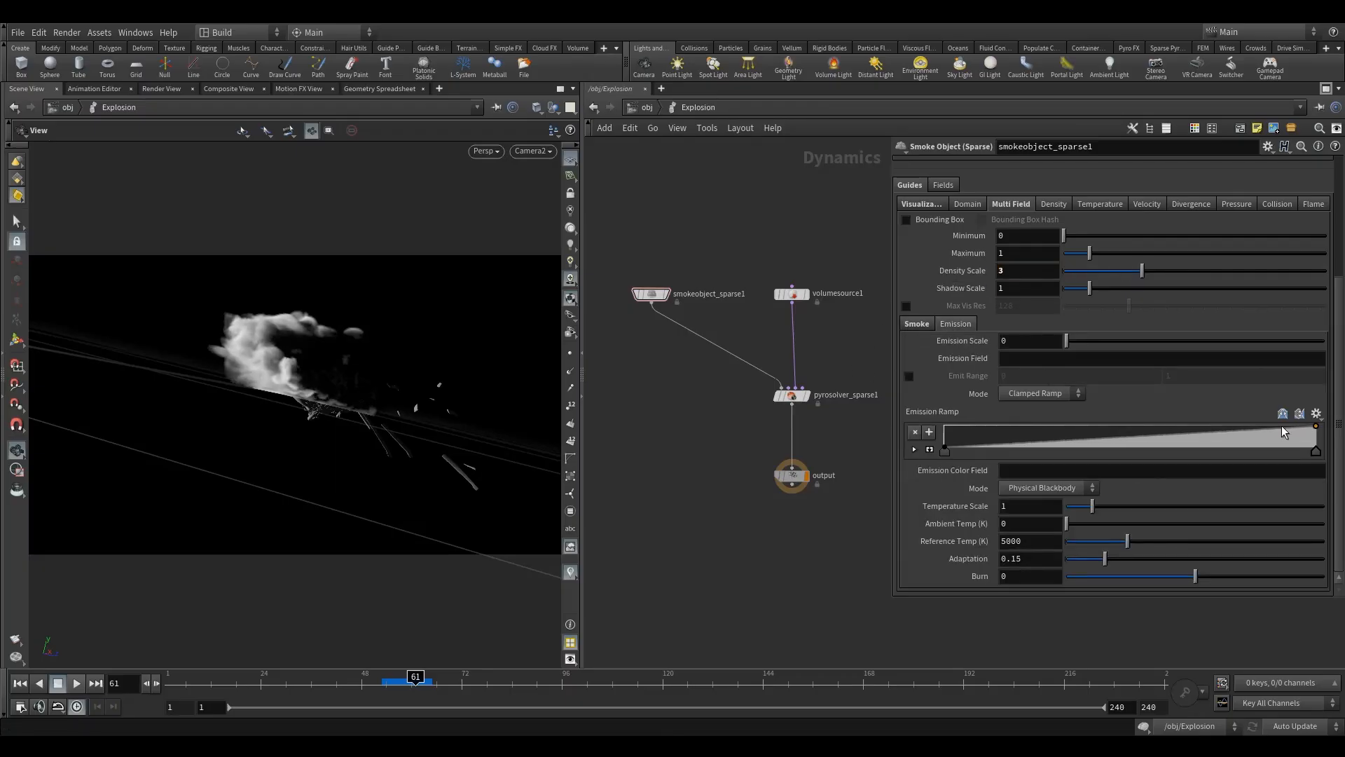
click(1065, 357)
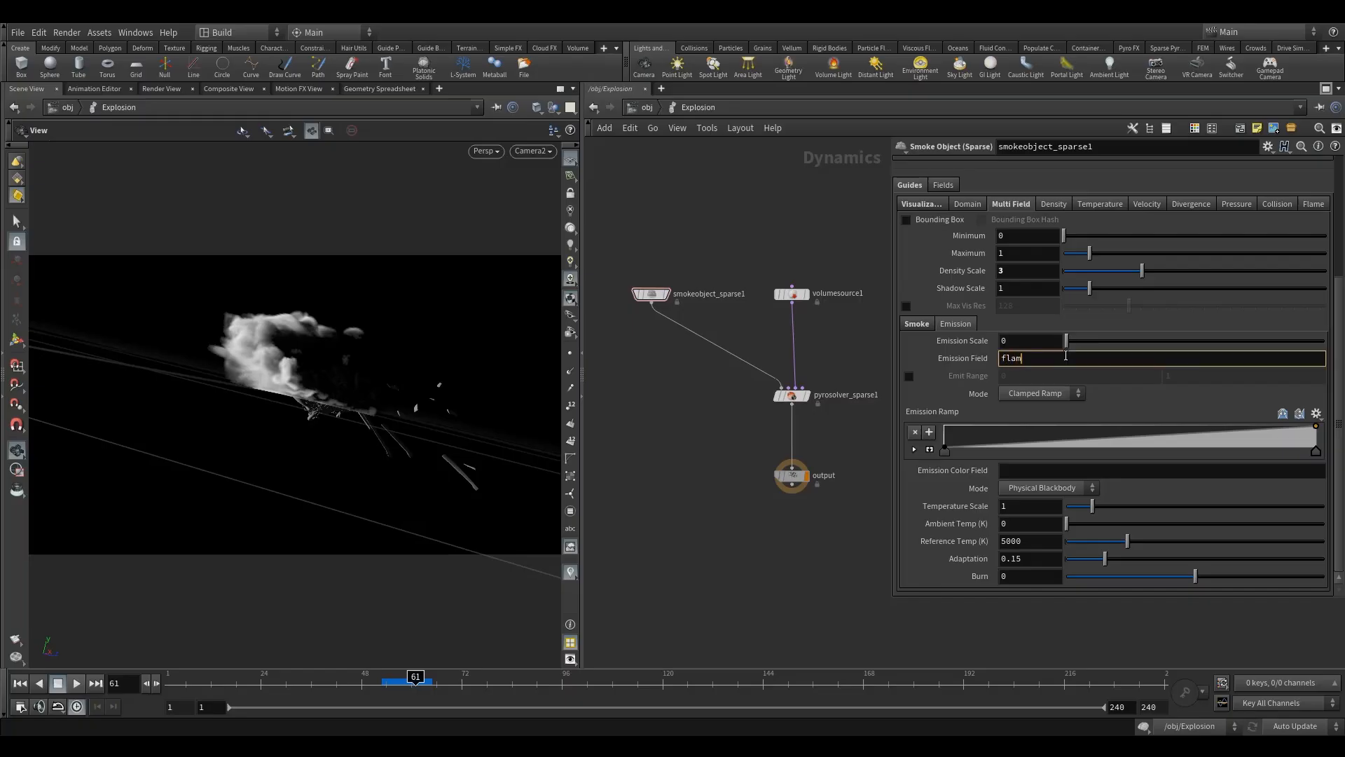
text(flame)
key(Return)
click(1029, 341)
text(10)
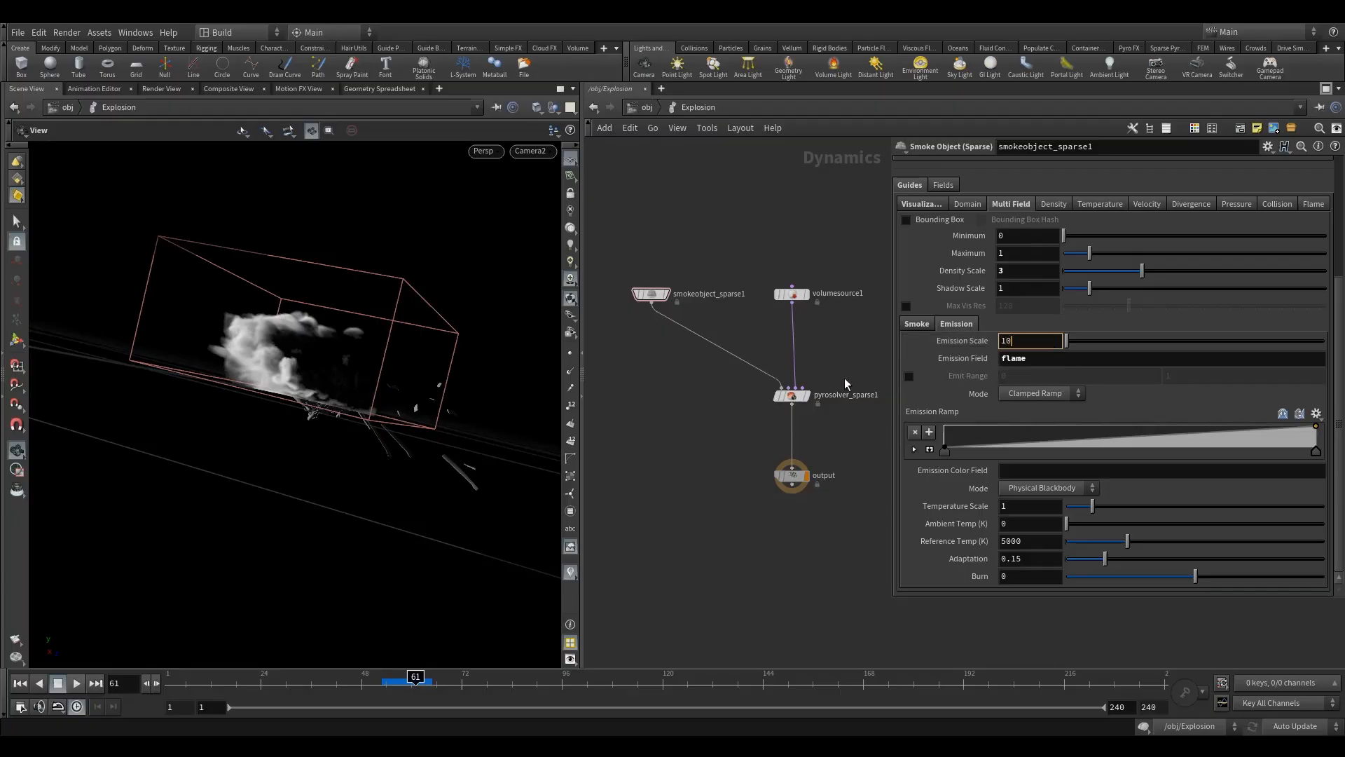
key(Return)
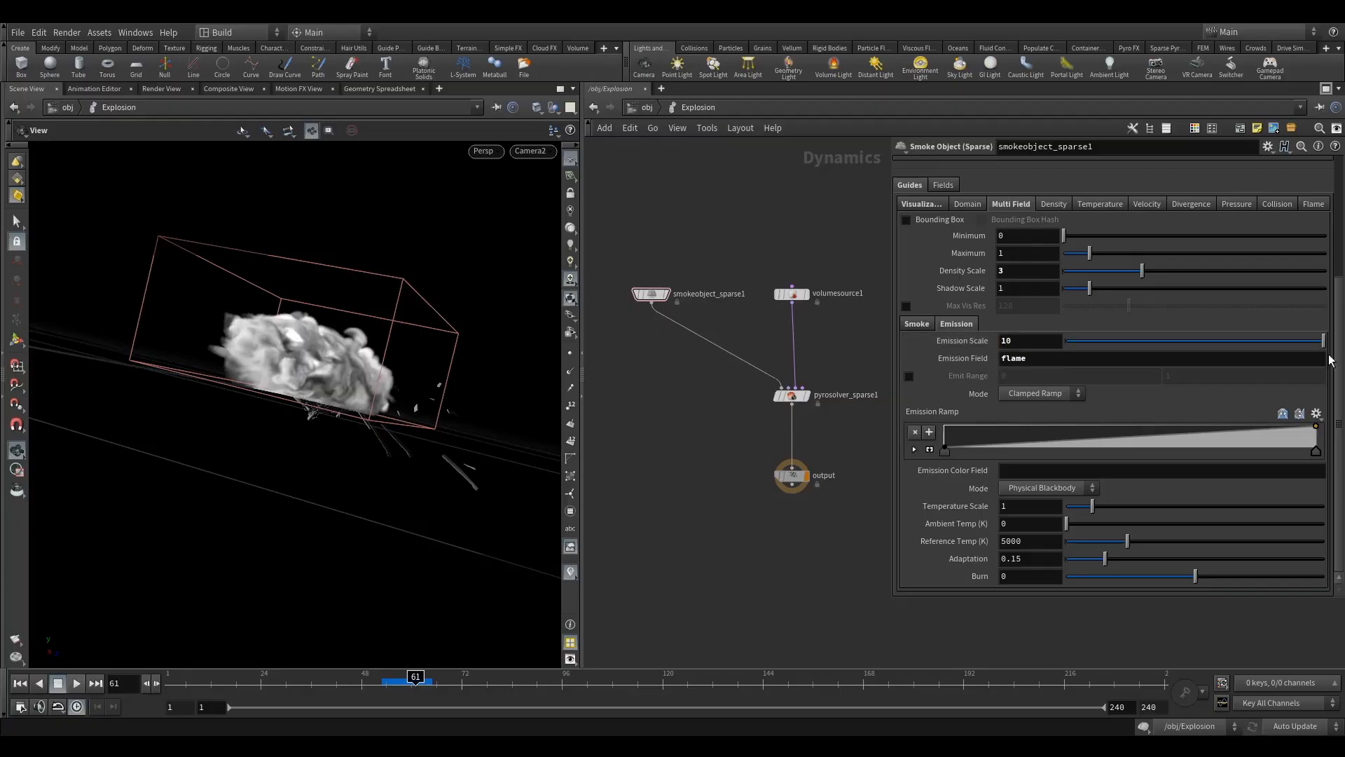
Set the emission color field of the multi-field visualization to temperature.
click(1002, 472)
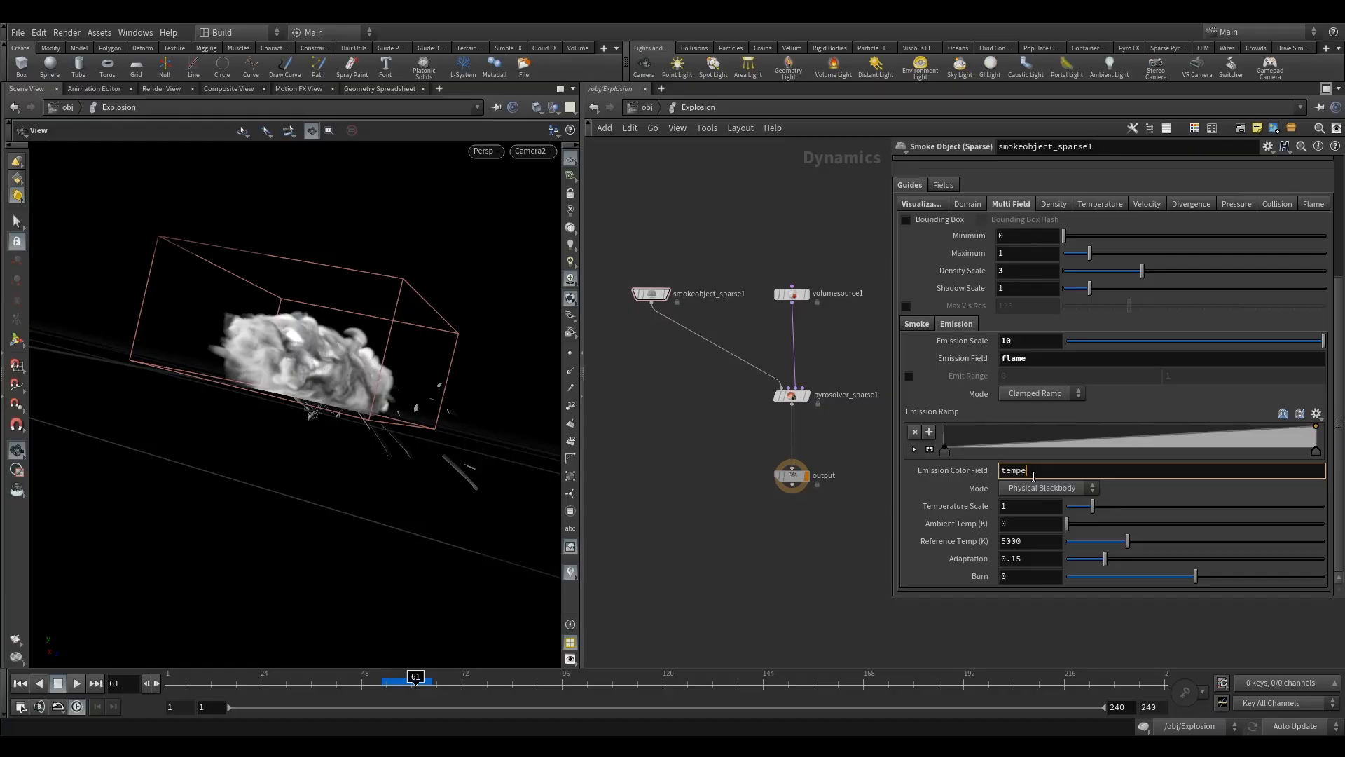
text(temperature)
key(Return)
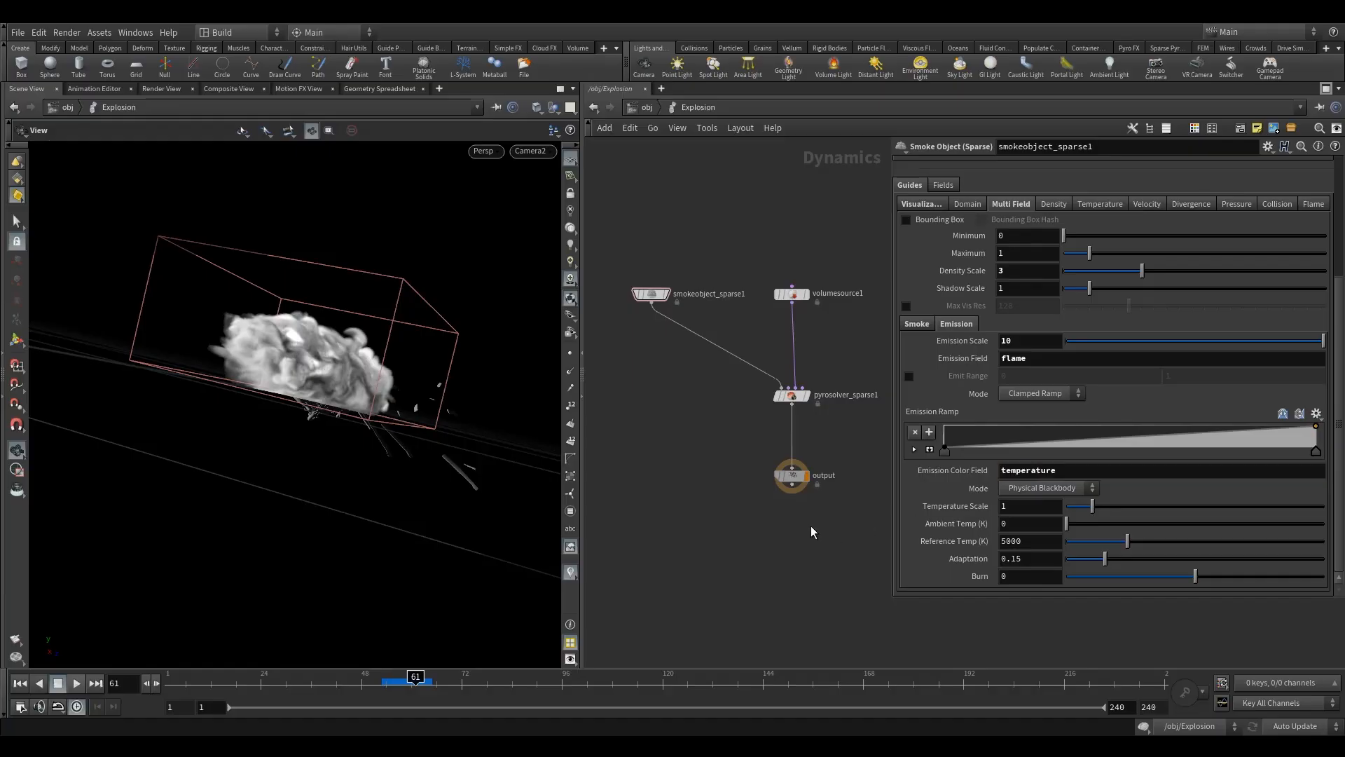
mouse_move(364, 371)
mouse_down()
mouse_move(272, 357)
mouse_move(393, 382)
mouse_move(378, 371)
mouse_move(363, 389)
mouse_up()
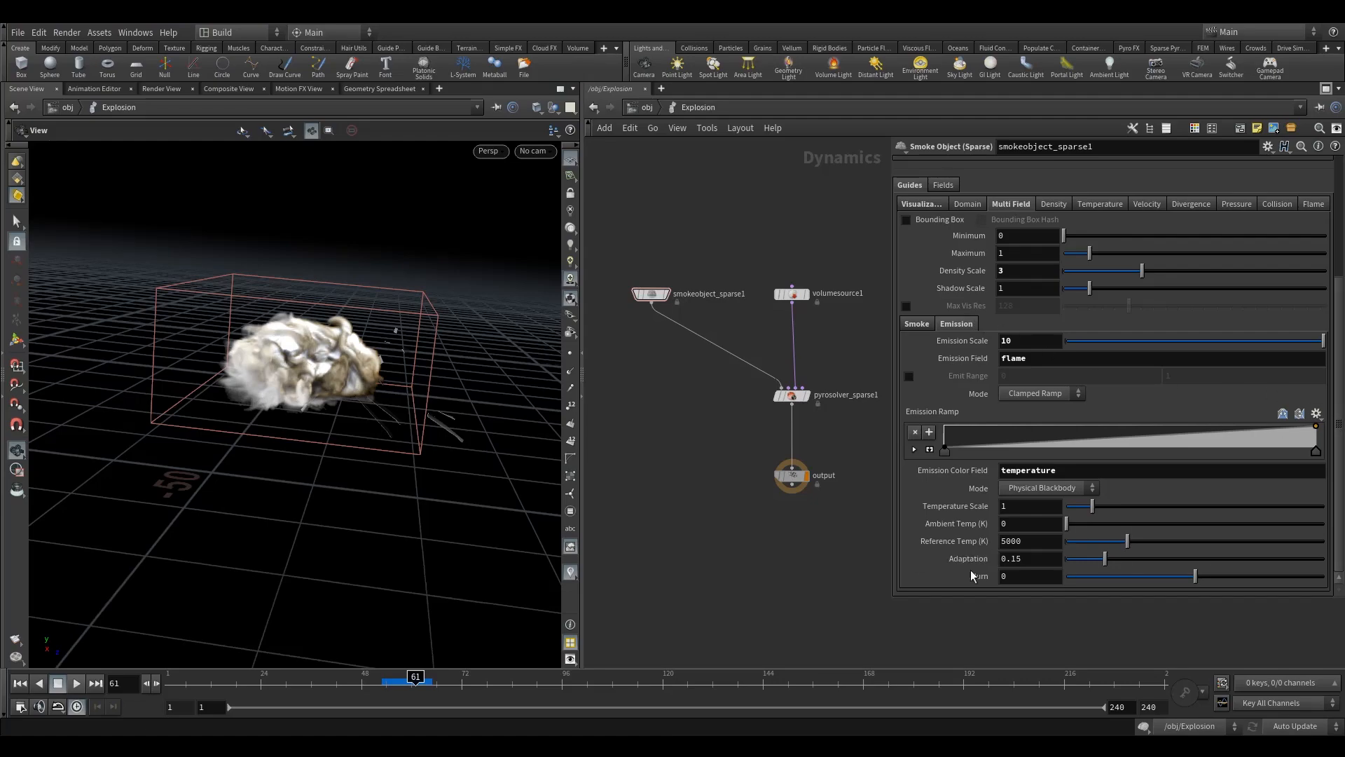
Set the blackbody emission's reference temperature to 3000 K and its ambient temperature to 300 K.
double_click(1044, 544)
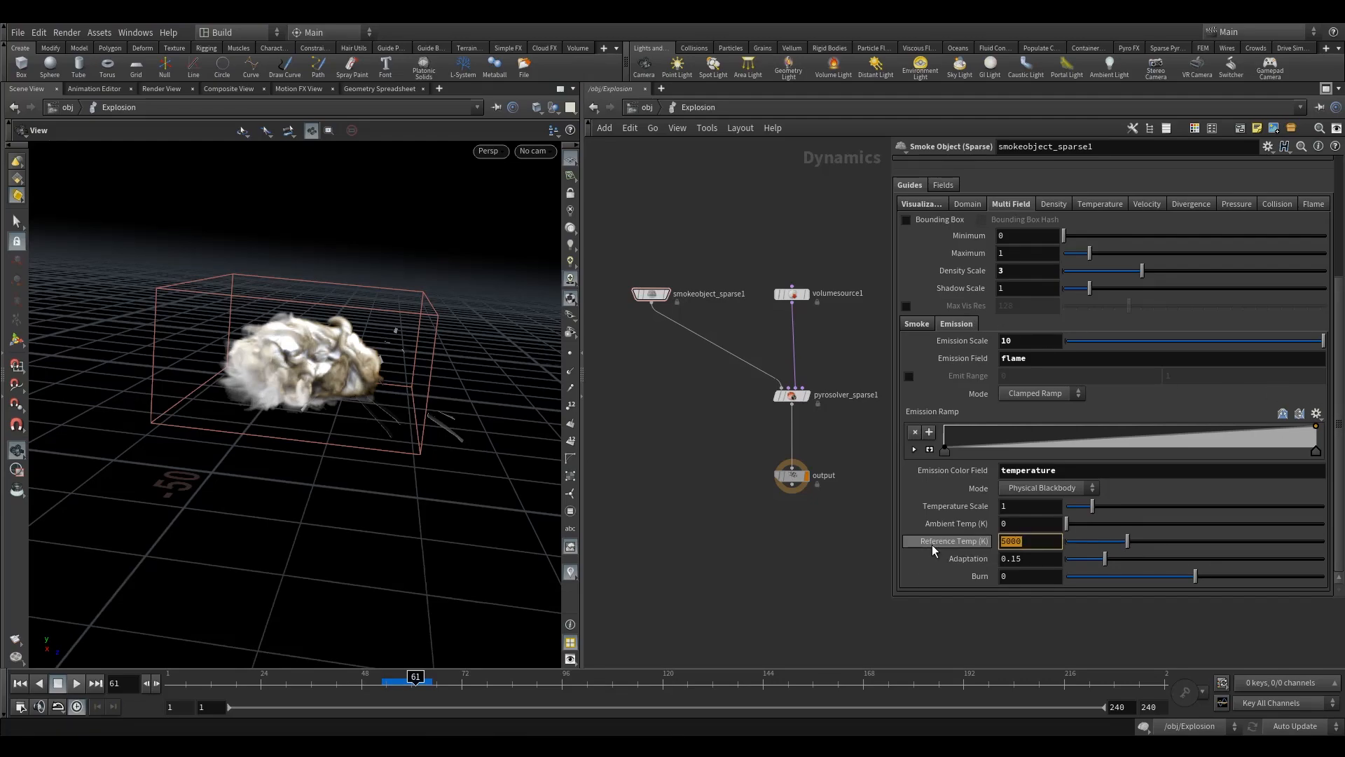
text(30)
key(Return)
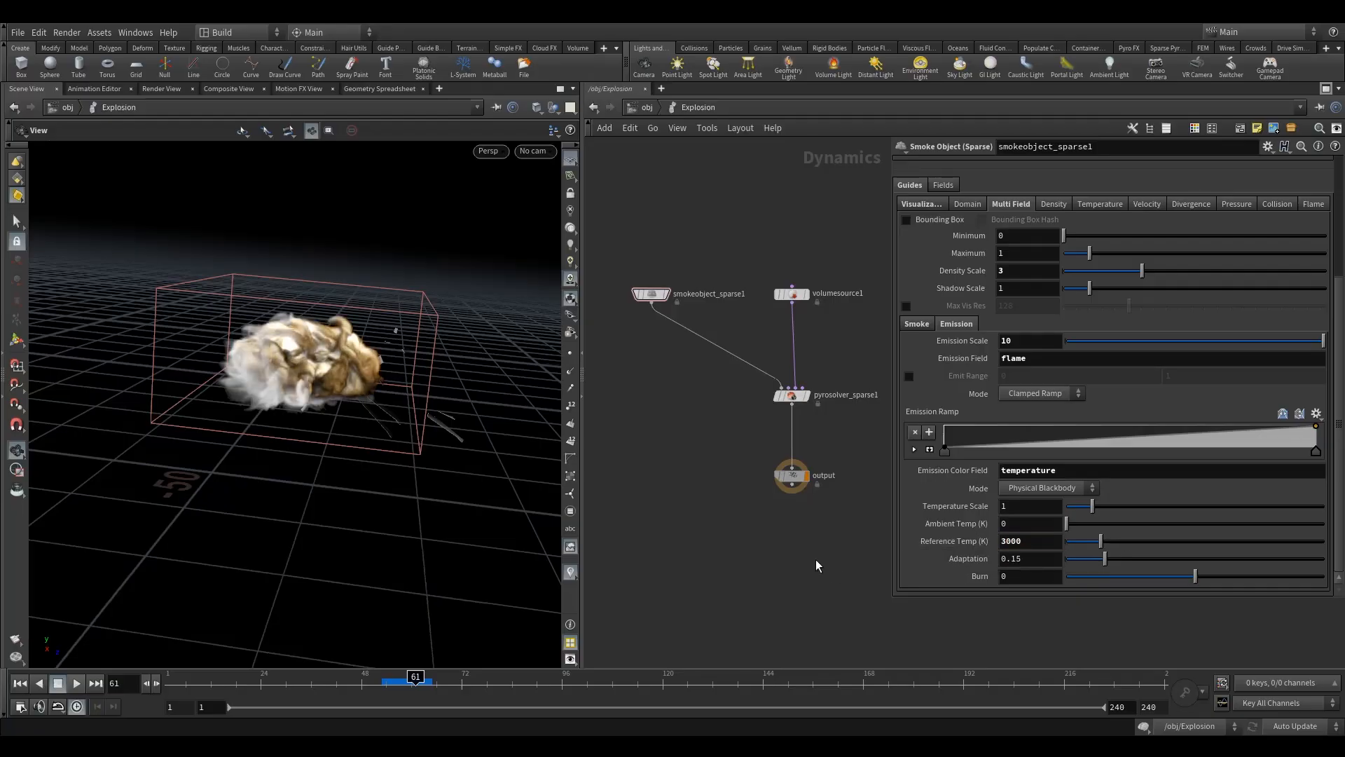
click(939, 524)
text(300)
key(Return)
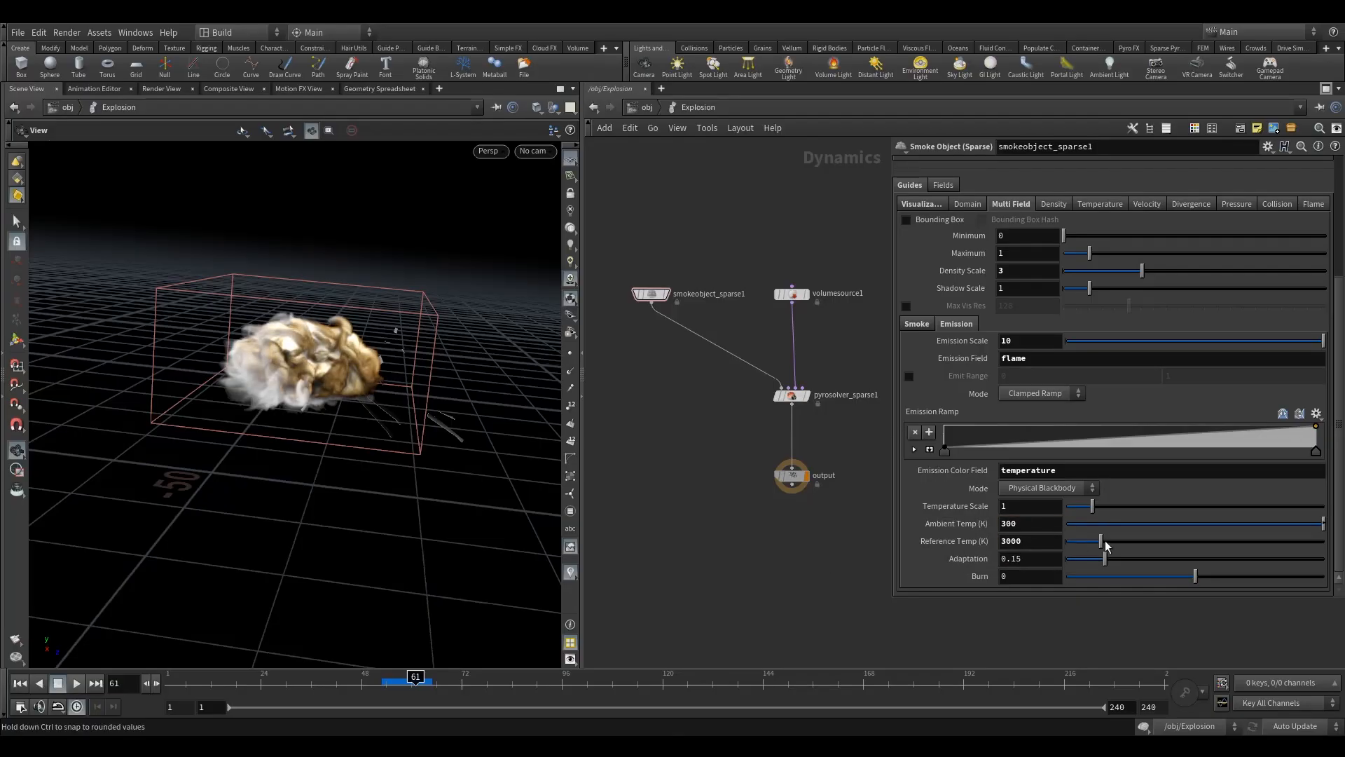
Try another reference temperature for the emission color and restore it to 3000 K.
mouse_move(1099, 541)
mouse_down()
mouse_move(1077, 544)
mouse_move(1097, 544)
mouse_up()
double_click(1026, 541)
text(3000)
key(Return)
drag(231, 392, 349, 395)
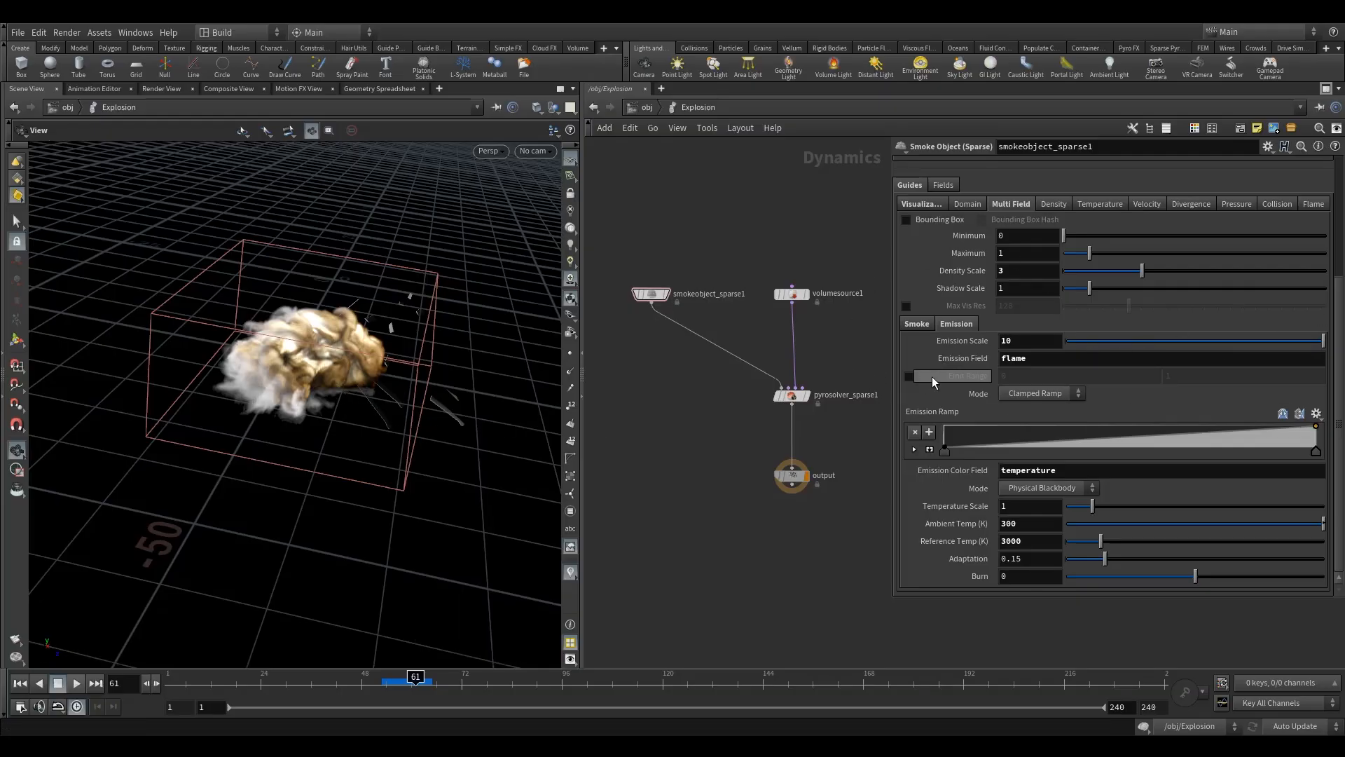
click(909, 376)
middle_drag(1244, 374, 1172, 374)
click(909, 376)
Copy the voxel size parameter of the smokeobject_sparse1 node.
middle_drag(650, 208, 625, 219)
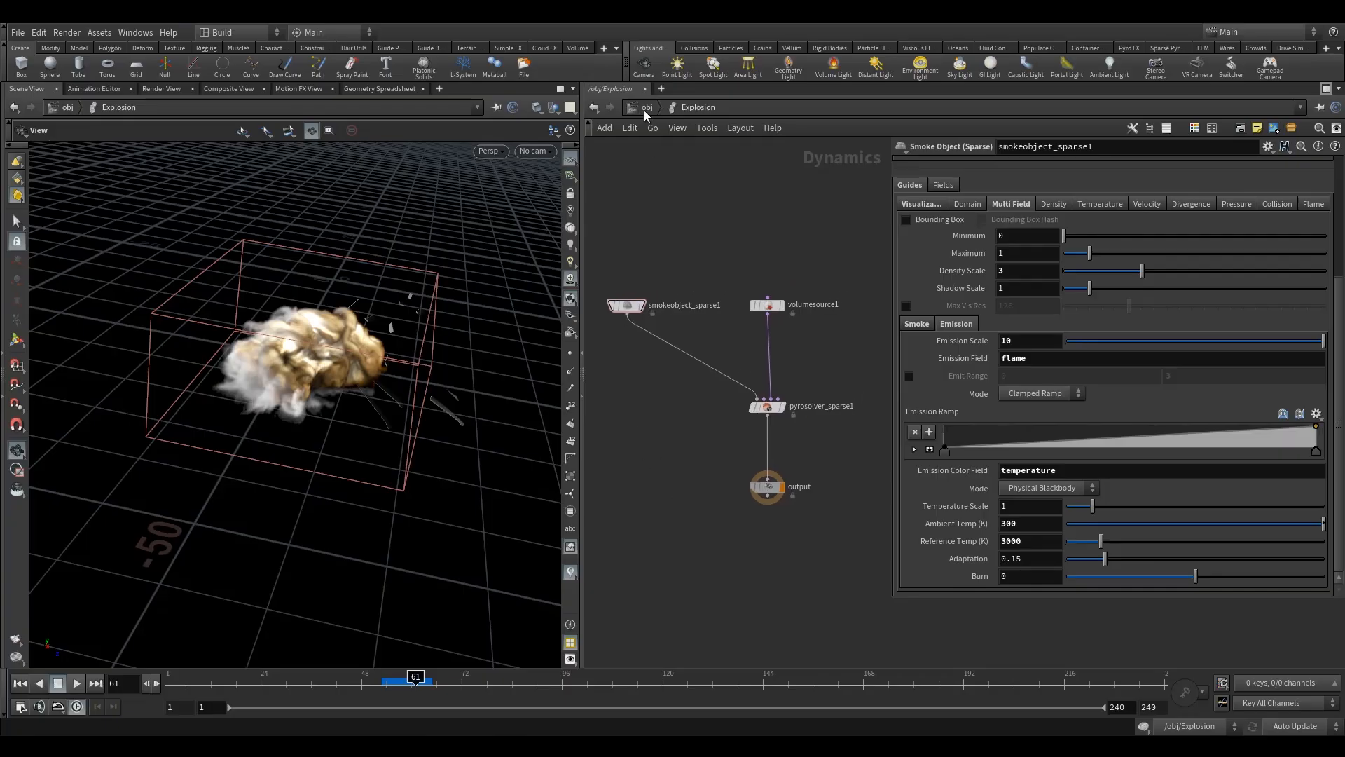
click(631, 305)
scroll(961, 270, up, 3)
scroll(964, 271, up, 2)
right_click(1029, 216)
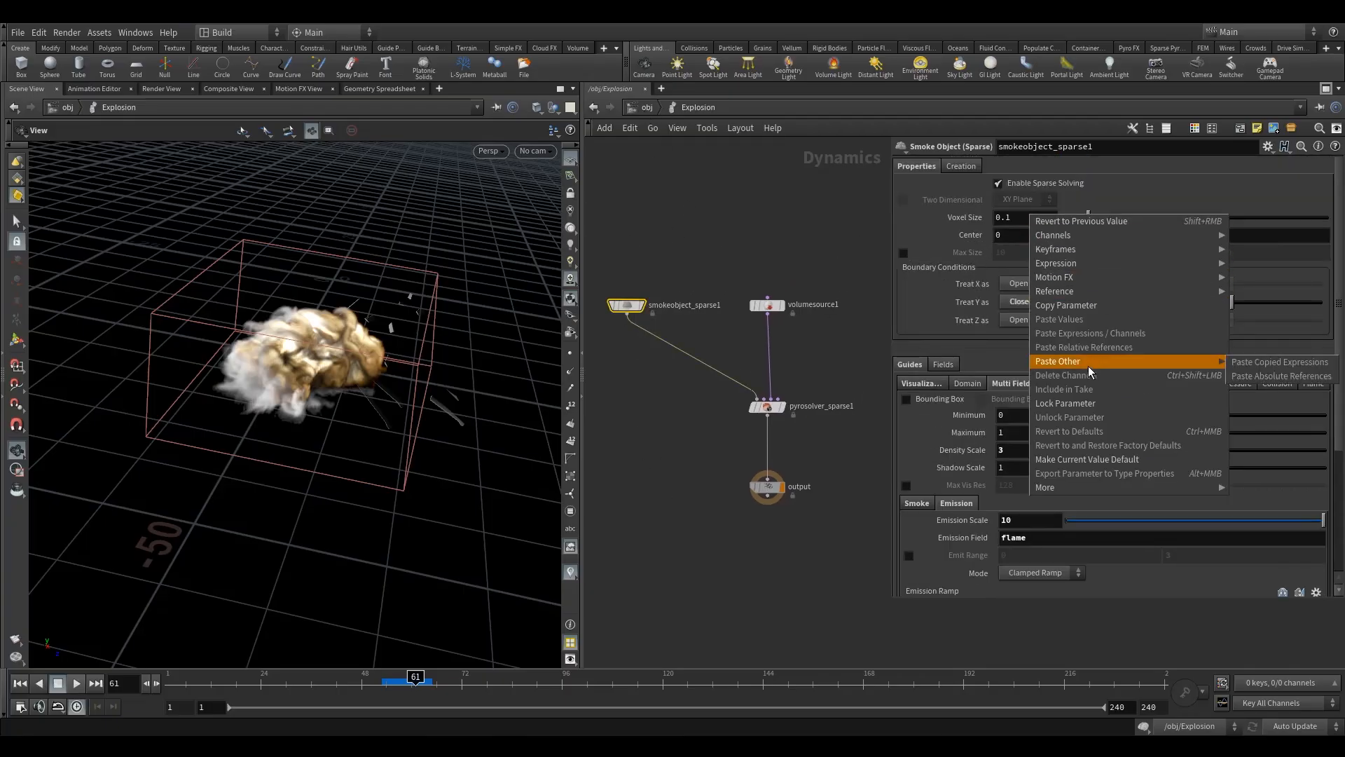
click(1075, 305)
Move the playhead to frame 52 and enter the Smoke_Source geometry network.
drag(398, 678, 382, 679)
click(648, 108)
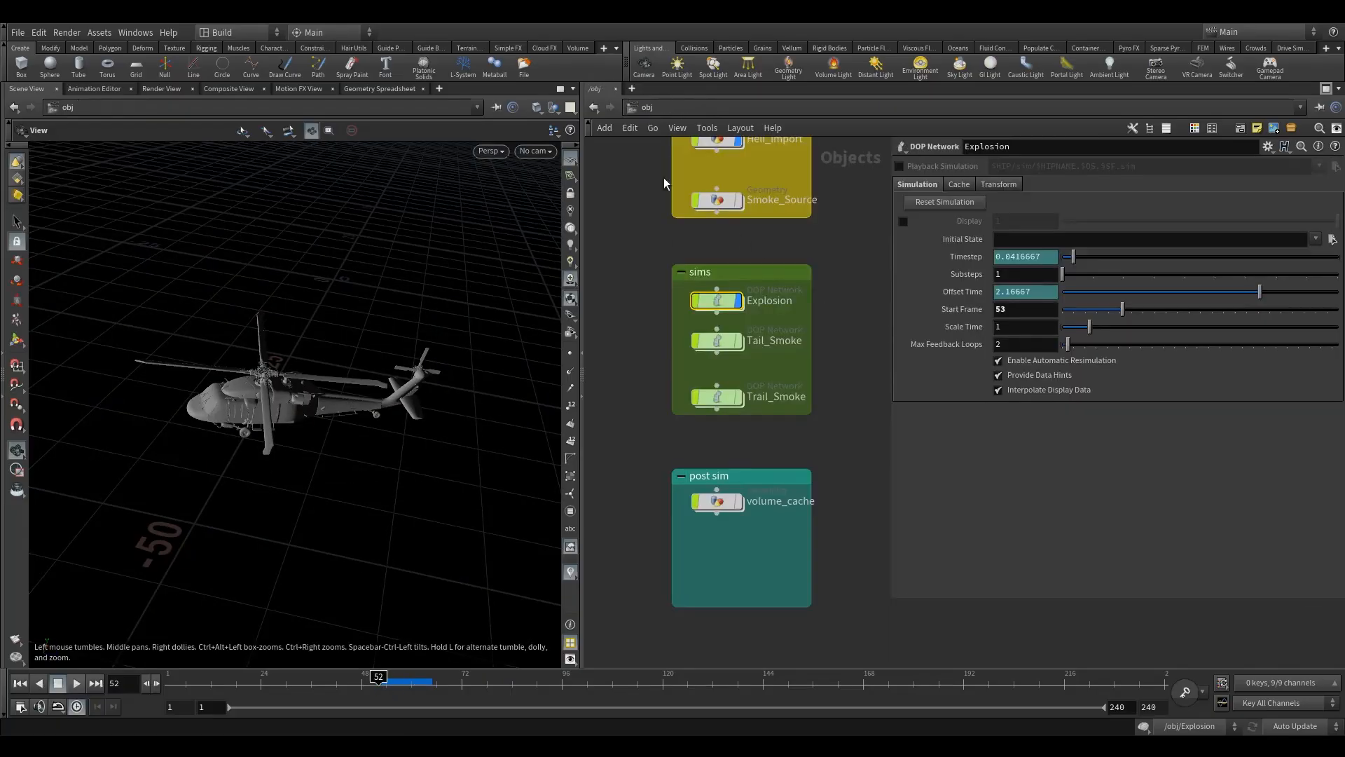
middle_drag(806, 245, 806, 369)
double_click(714, 324)
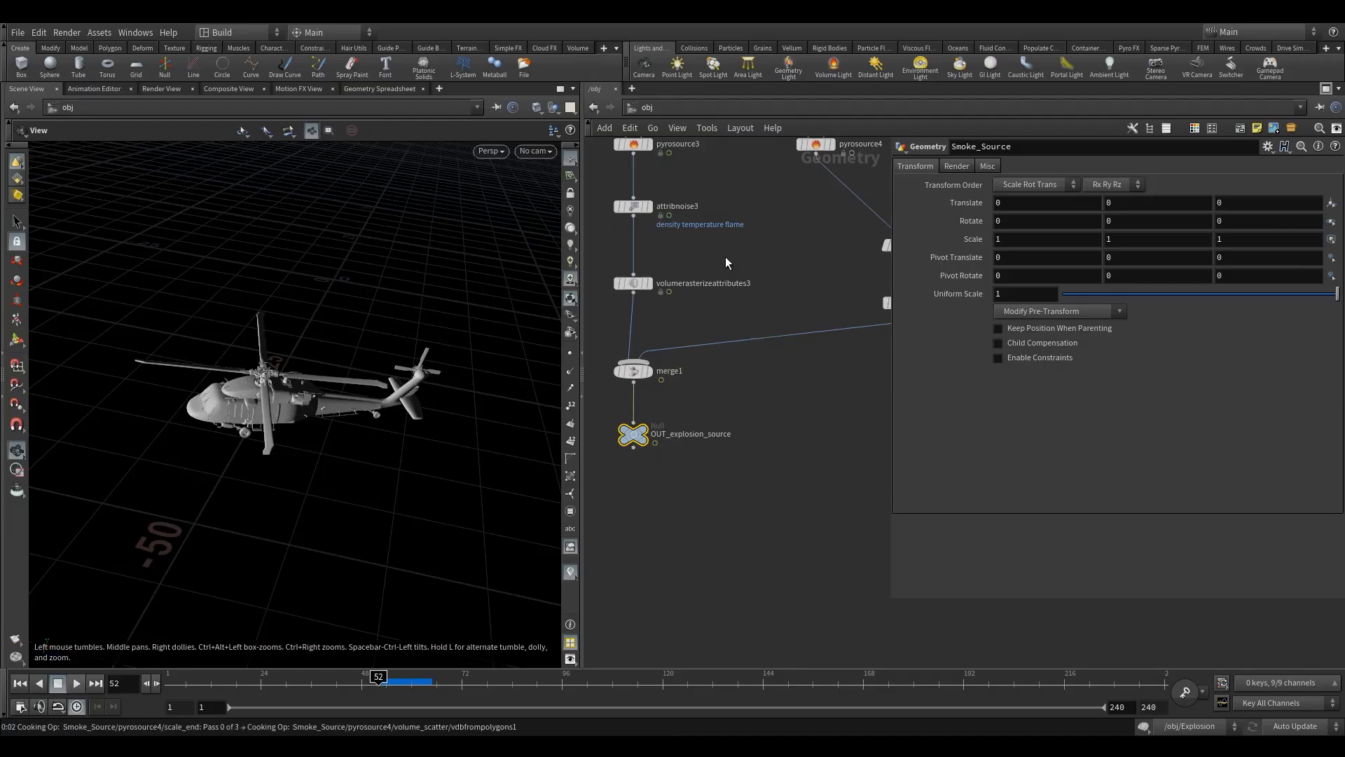
Link the particle separation of pyrosource3 to the copied voxel size with a relative reference.
scroll(800, 289, down, 4)
click(720, 285)
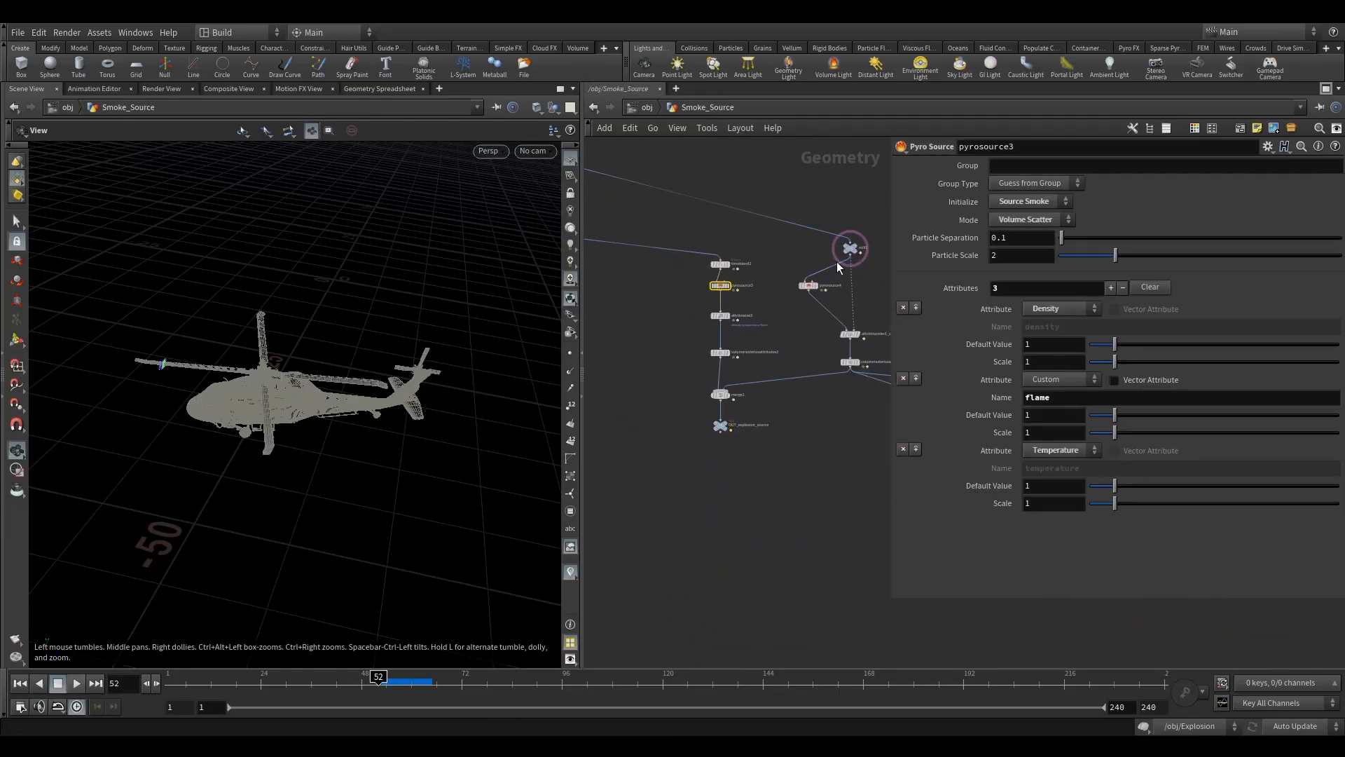
right_click(1009, 237)
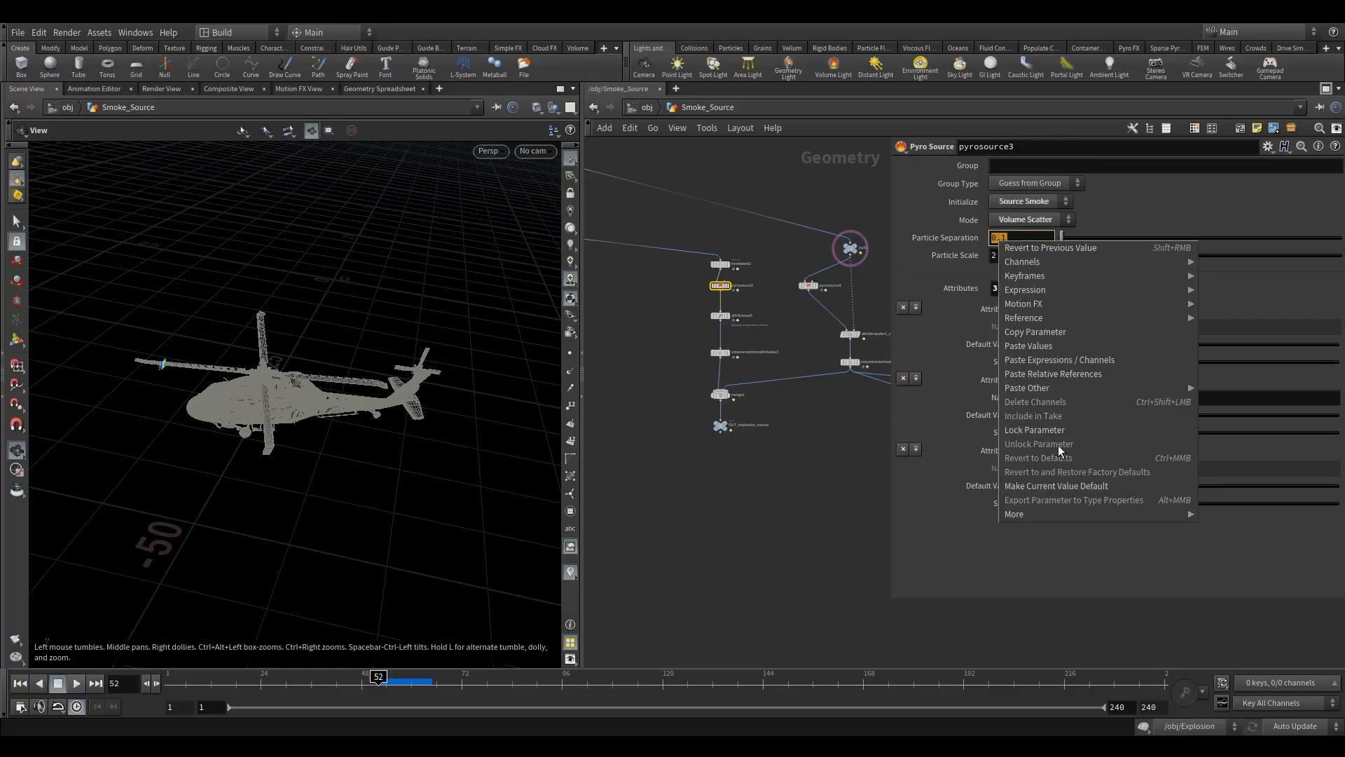
click(1049, 378)
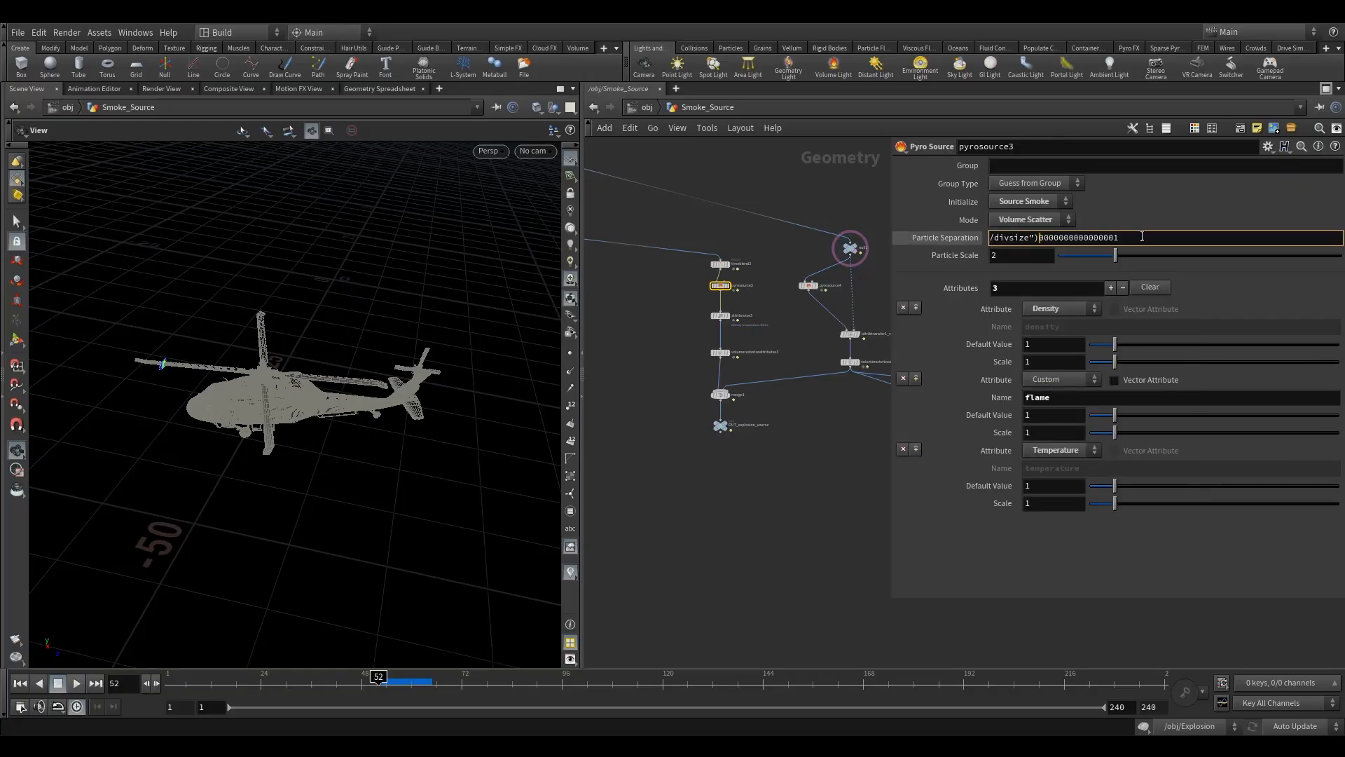
click(809, 309)
click(963, 240)
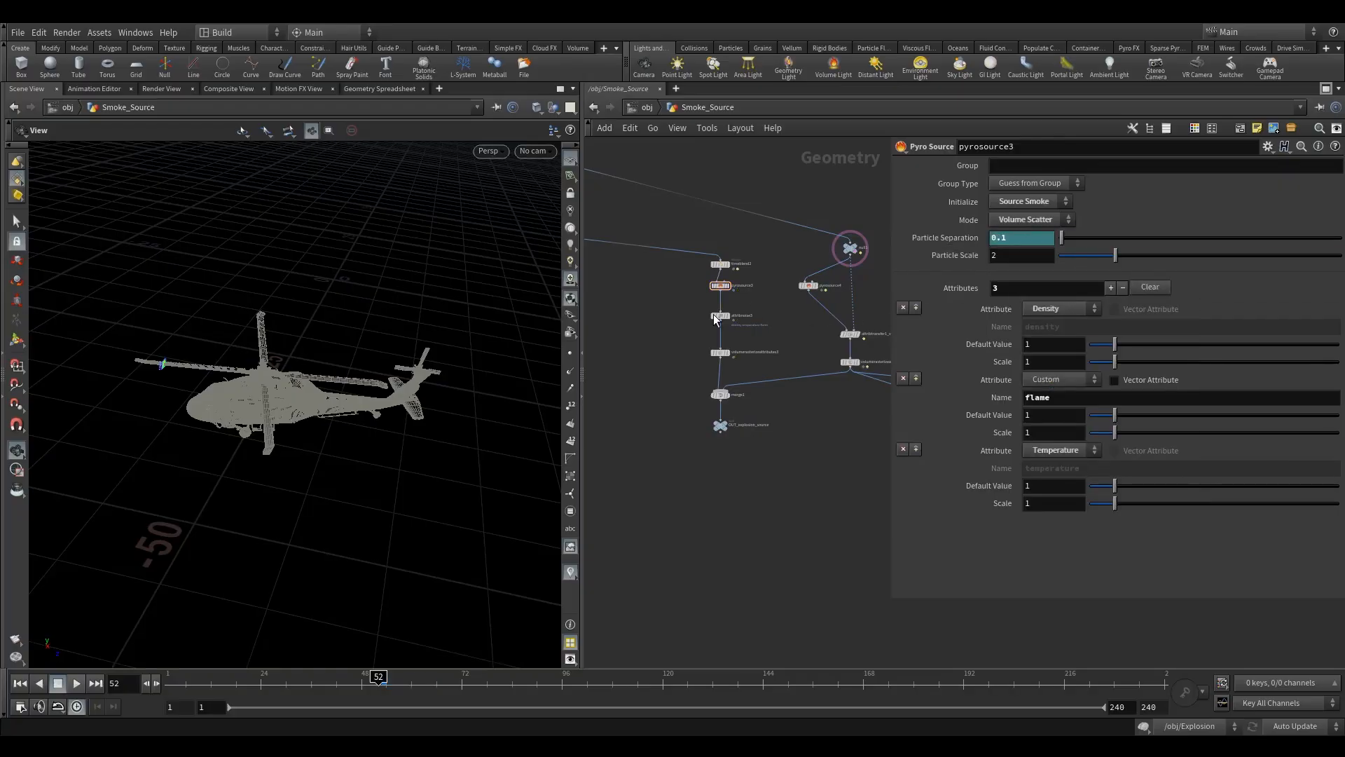
Link the voxel size of volumerasterizeattributes3 to the copied smoke object voxel size as a relative reference.
scroll(715, 340, up, 5)
middle_drag(659, 413, 649, 309)
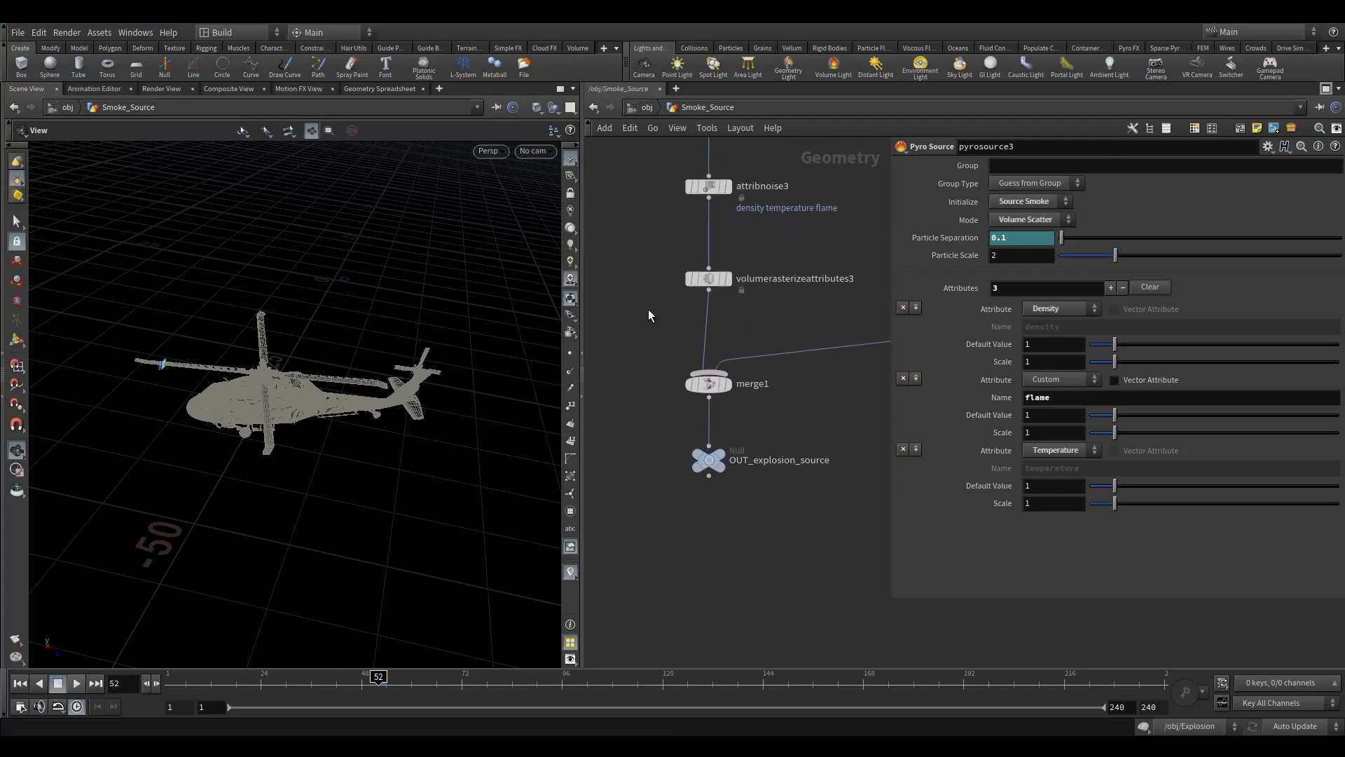
click(708, 278)
click(995, 202)
right_click(995, 202)
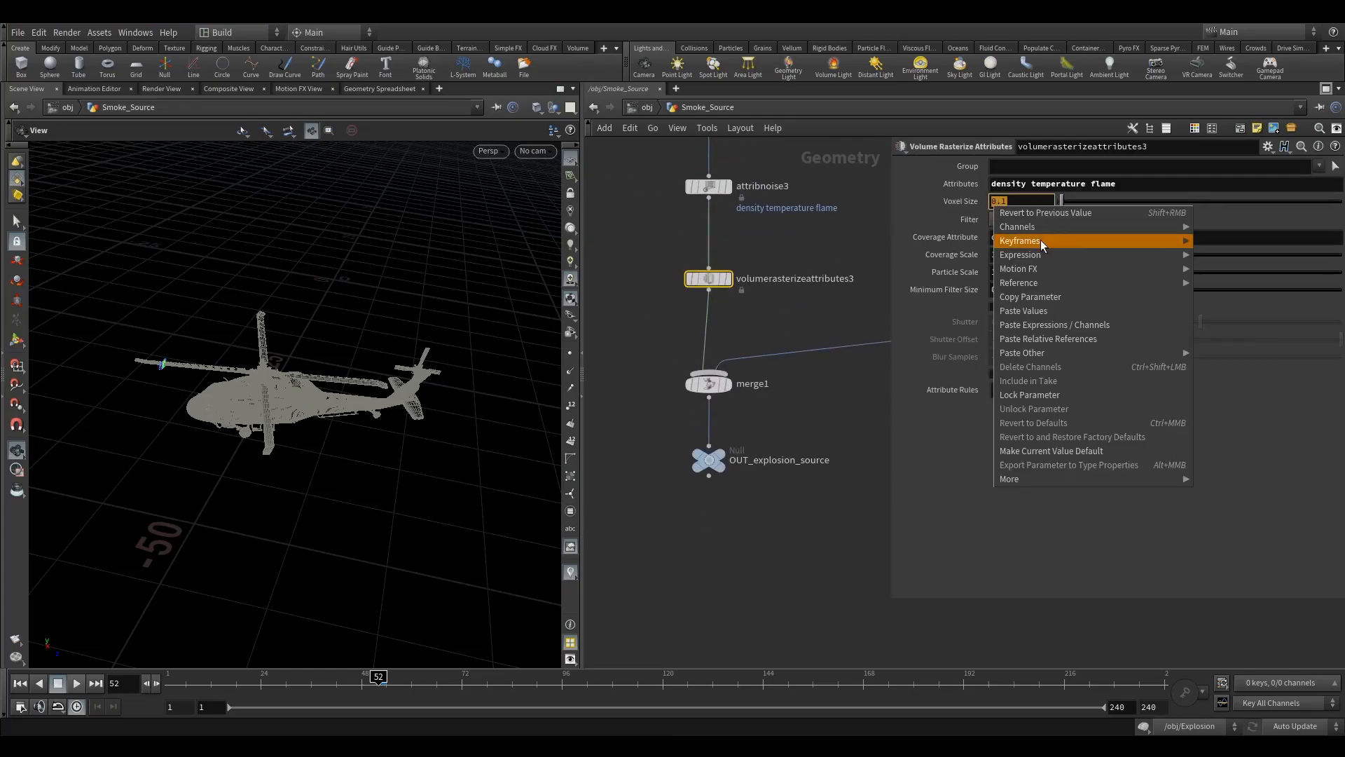
click(1049, 339)
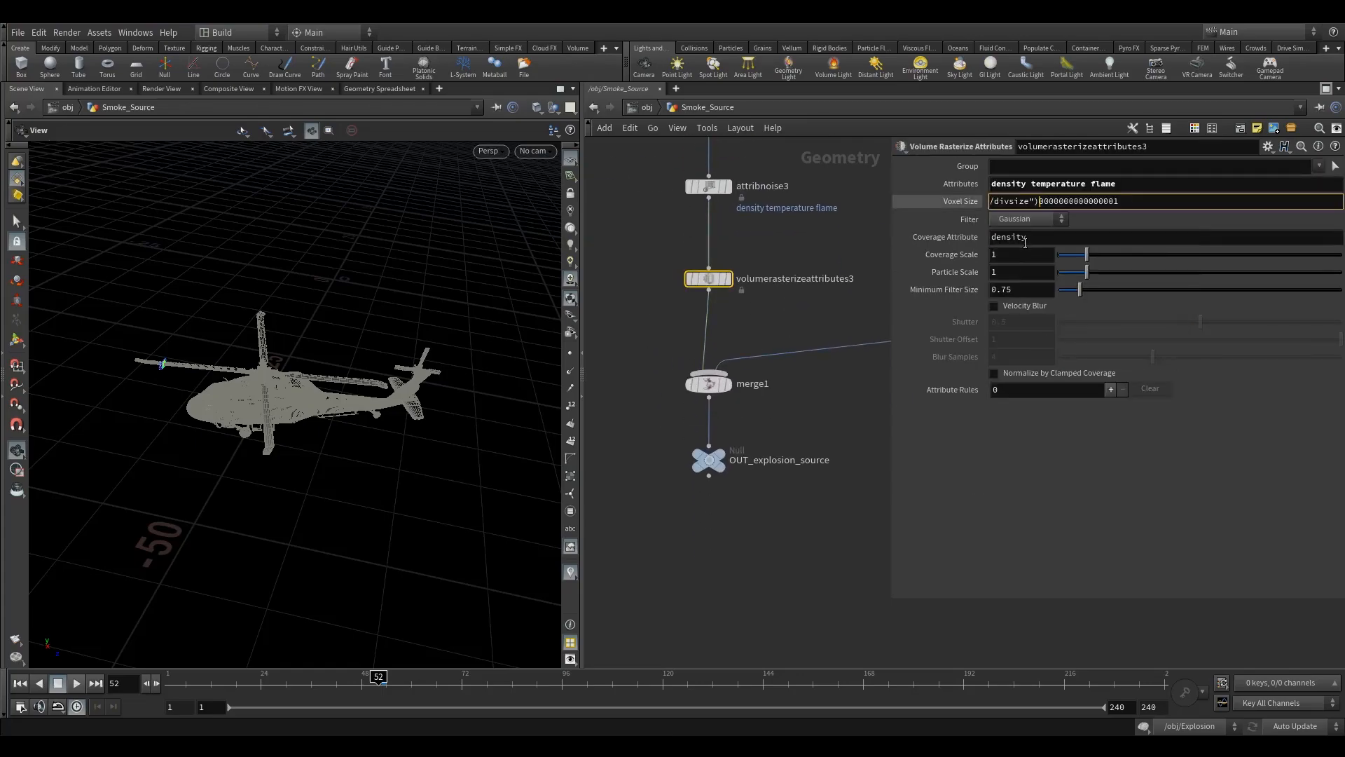
Link the particle separation of pyrosource4 to the smoke object's voxel size with a relative reference.
scroll(835, 255, down, 2)
middle_drag(835, 255, 690, 354)
scroll(754, 330, down, 1)
click(705, 286)
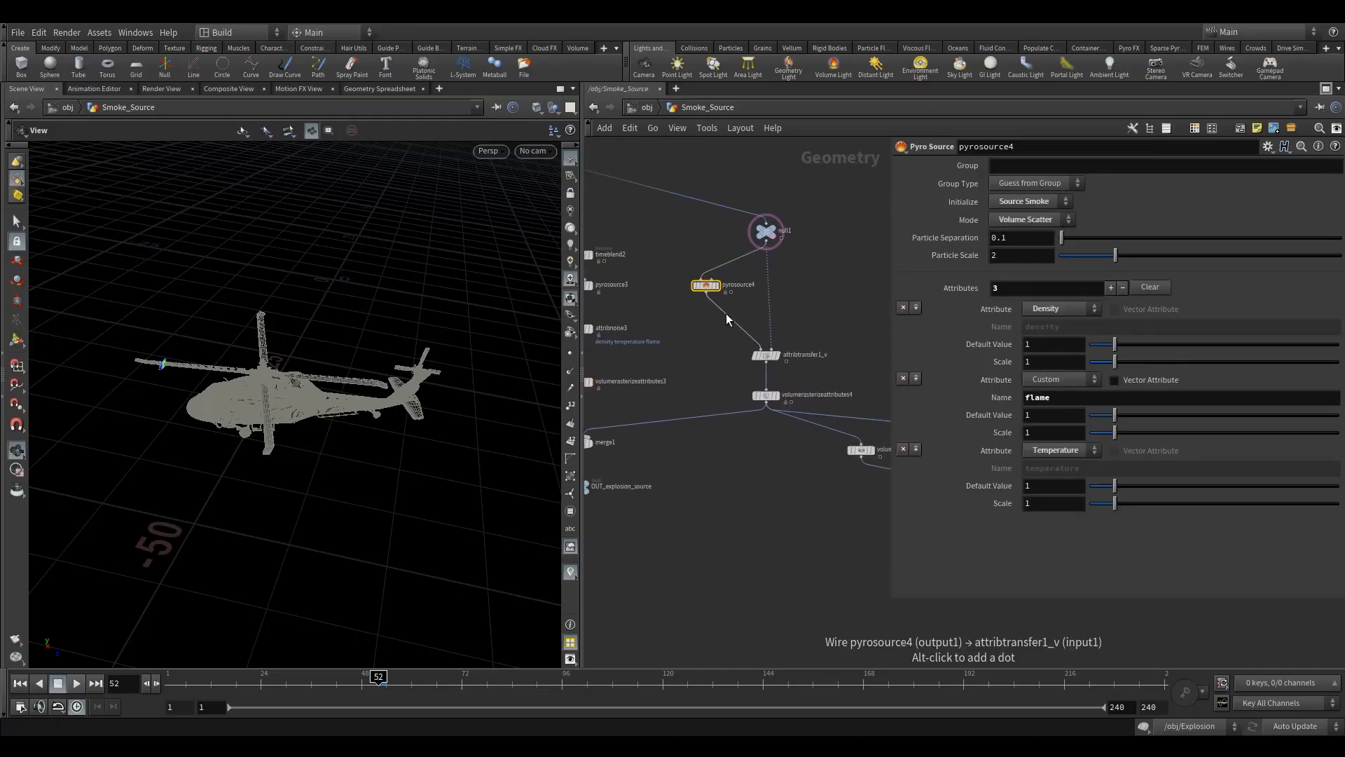
right_click(996, 238)
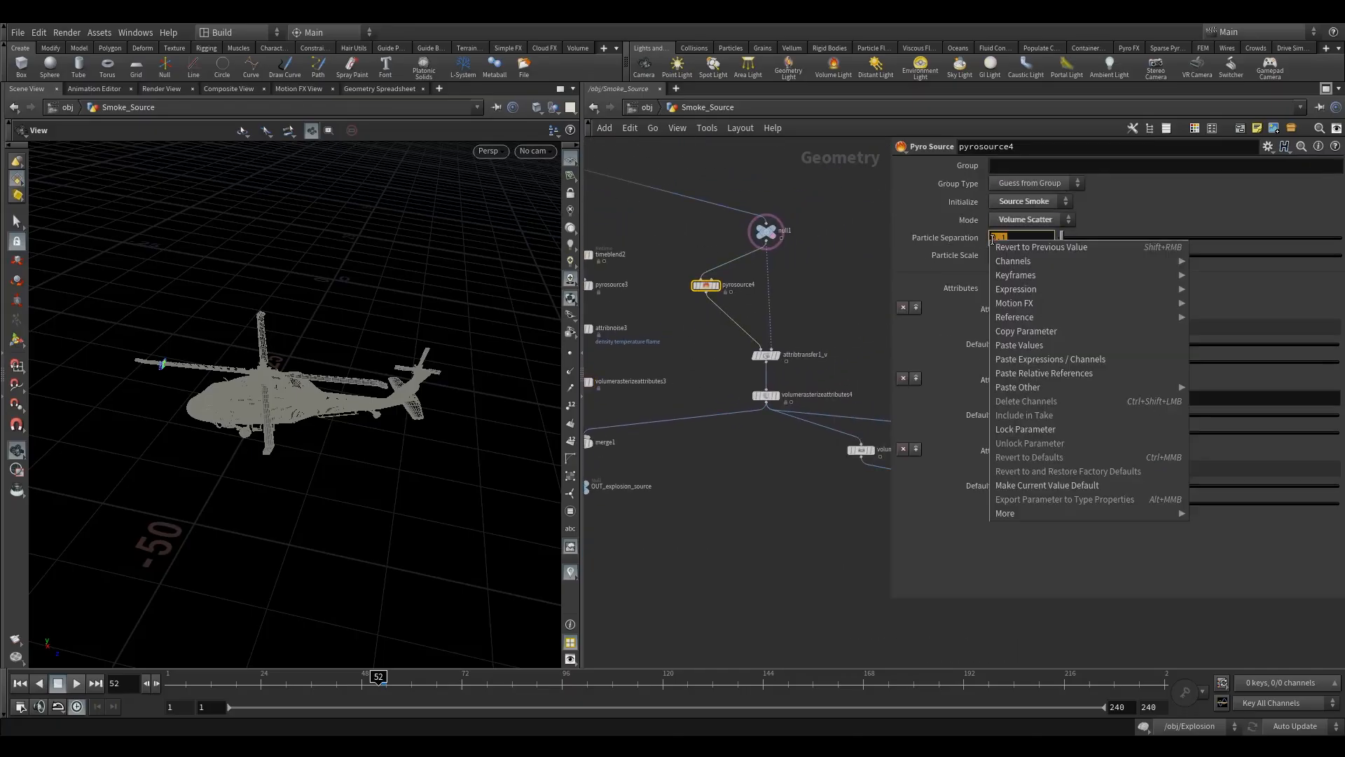
click(1042, 373)
click(935, 244)
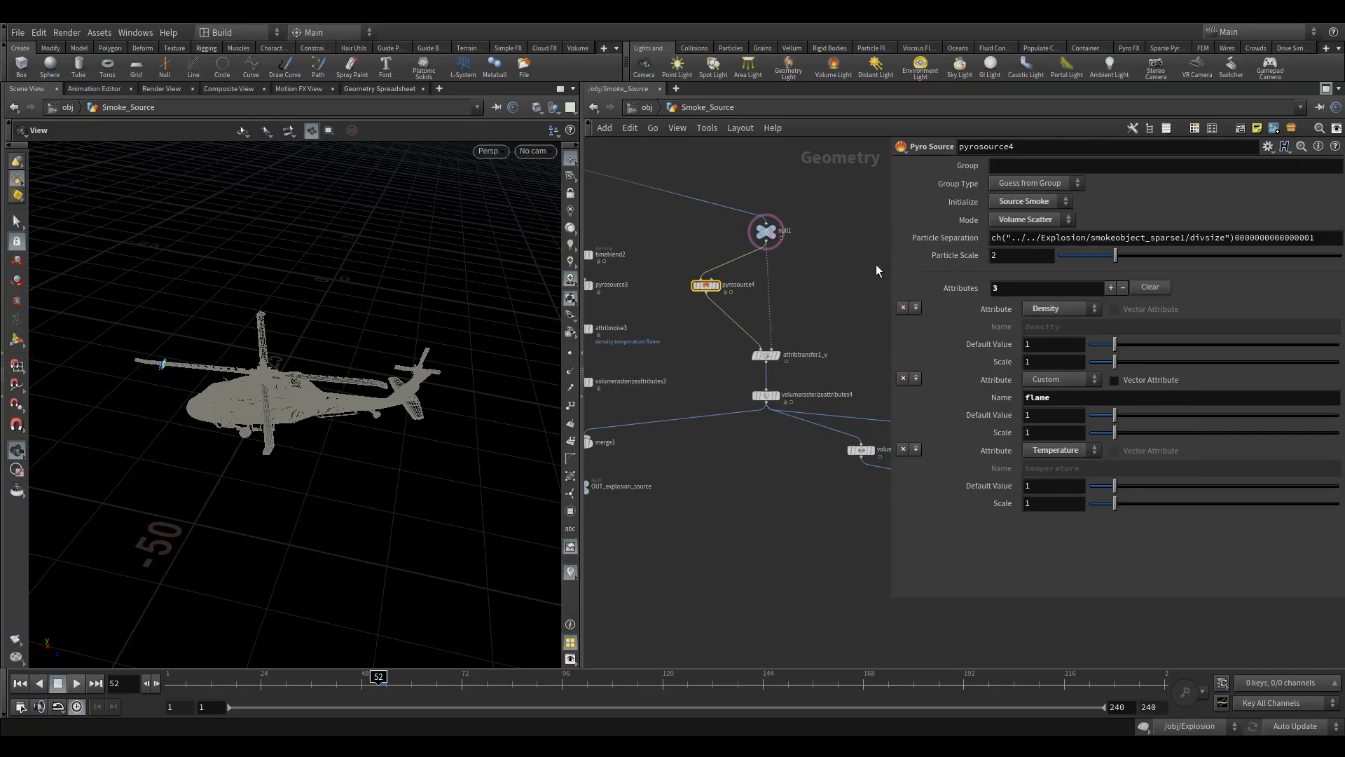
middle_drag(805, 335, 781, 300)
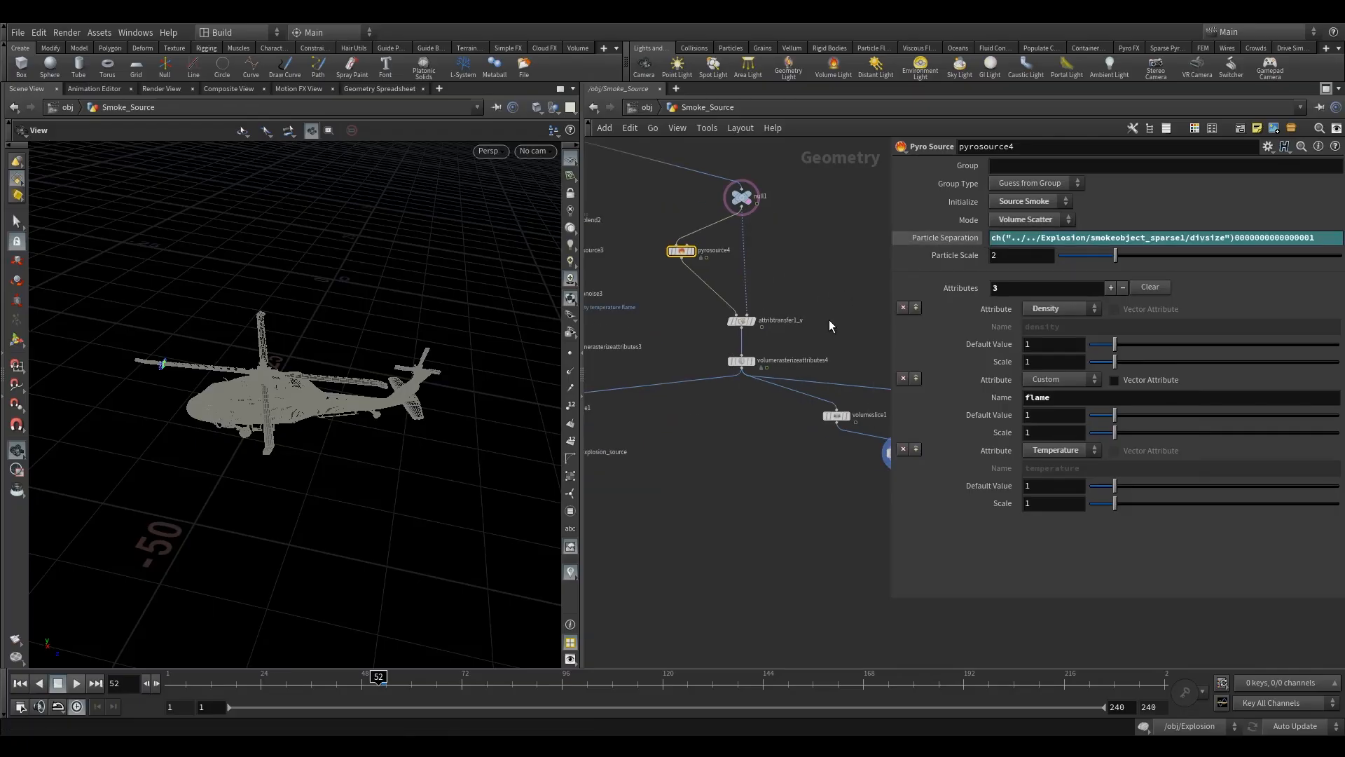
click(930, 243)
Link the voxel size of volumerasterizeattributes4 to the copied smoke object voxel size as a relative reference.
drag(745, 369, 744, 370)
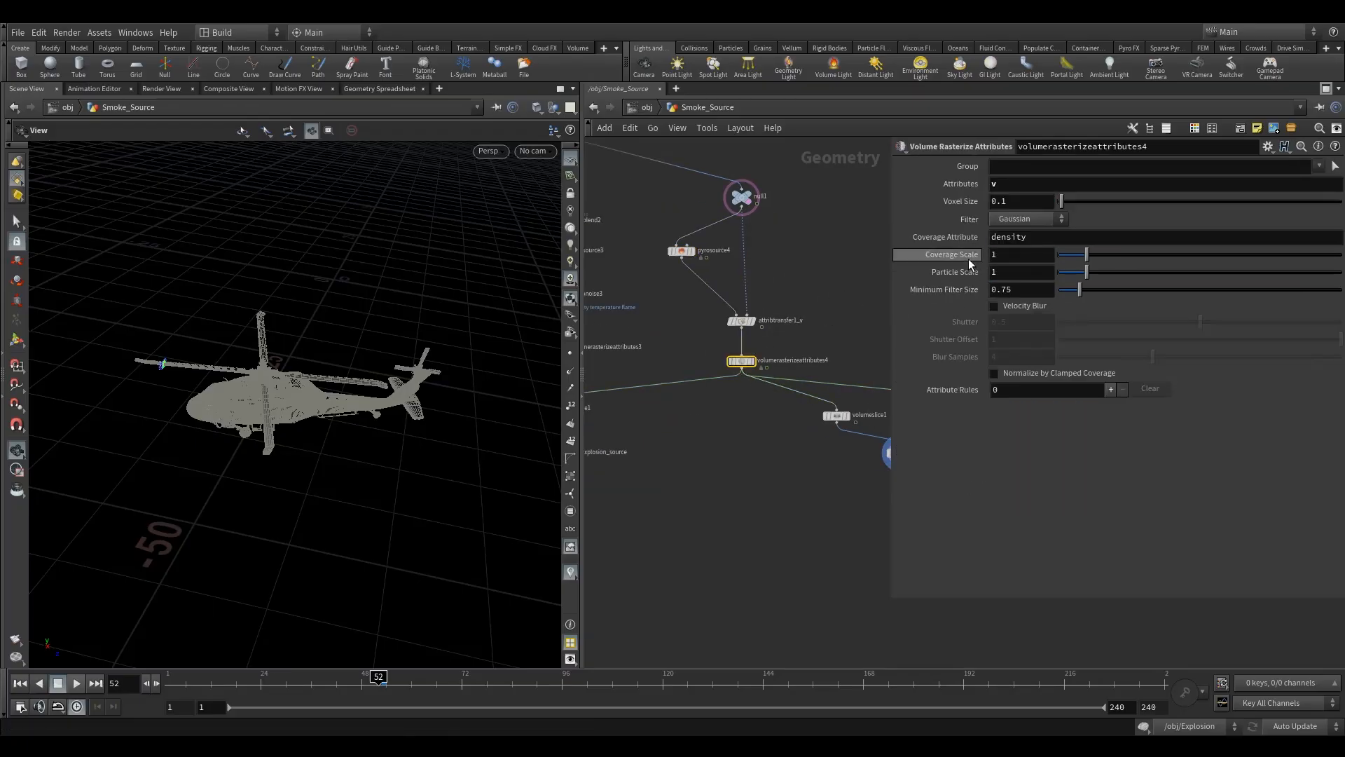
right_click(1007, 204)
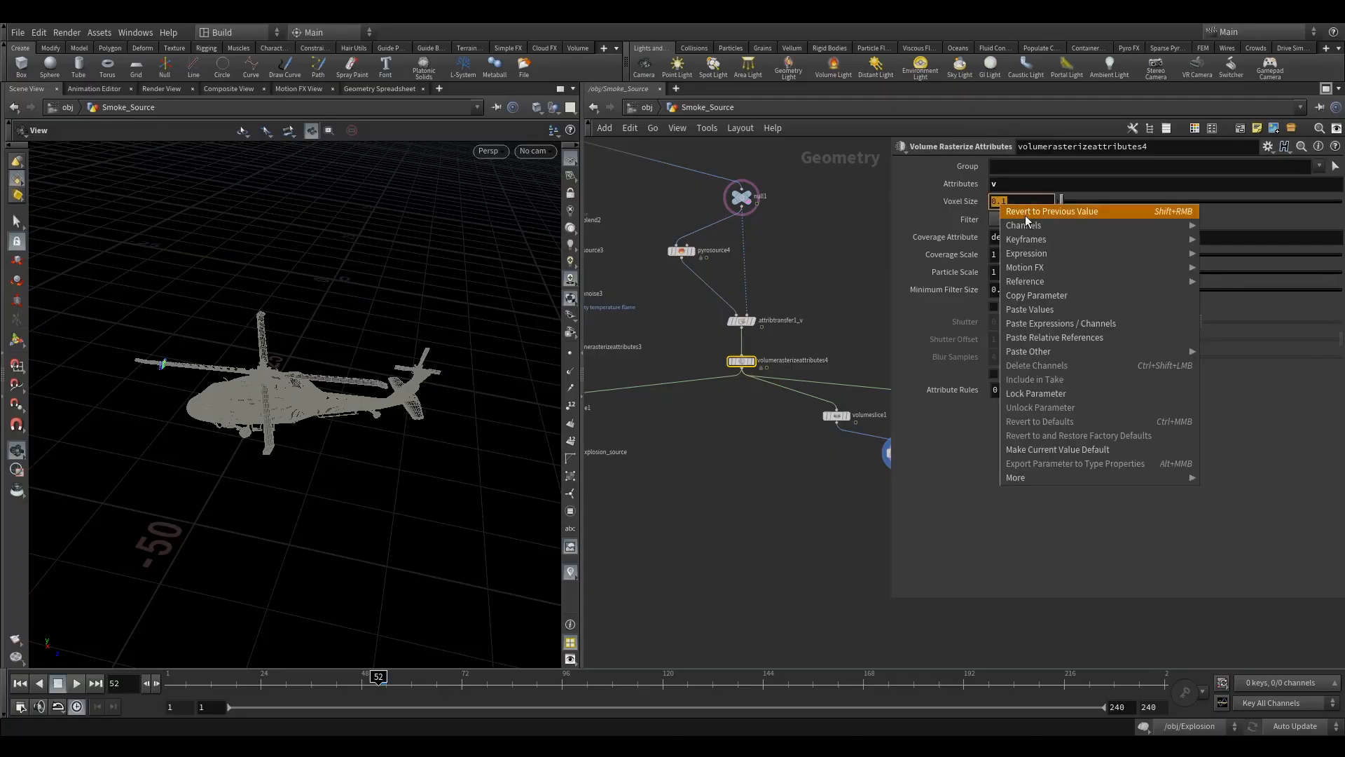
click(1052, 337)
click(961, 203)
Select the OUT_explosion_source null, then leave the source network and enter the Explosion DOP network.
middle_drag(768, 271, 840, 292)
scroll(835, 296, down, 4)
middle_drag(820, 388, 746, 349)
scroll(650, 378, up, 5)
click(682, 310)
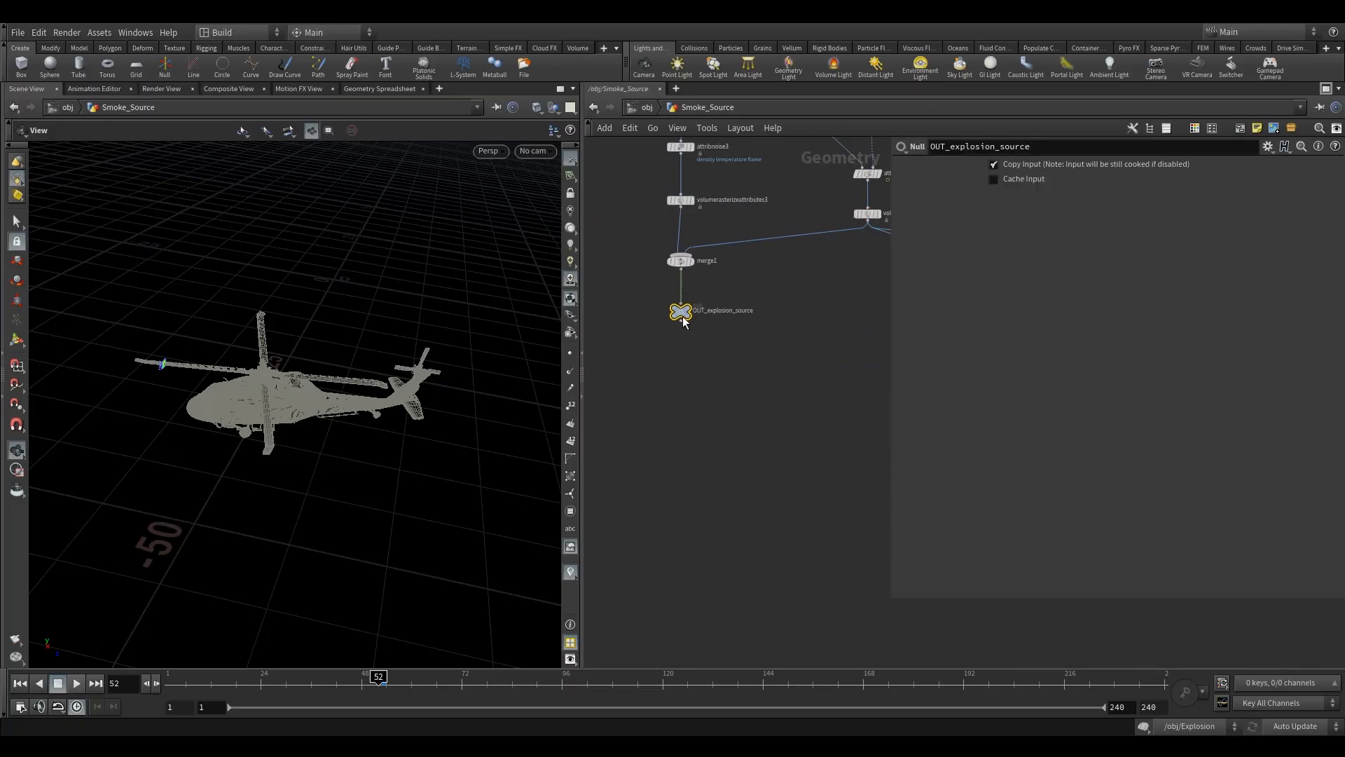
click(645, 107)
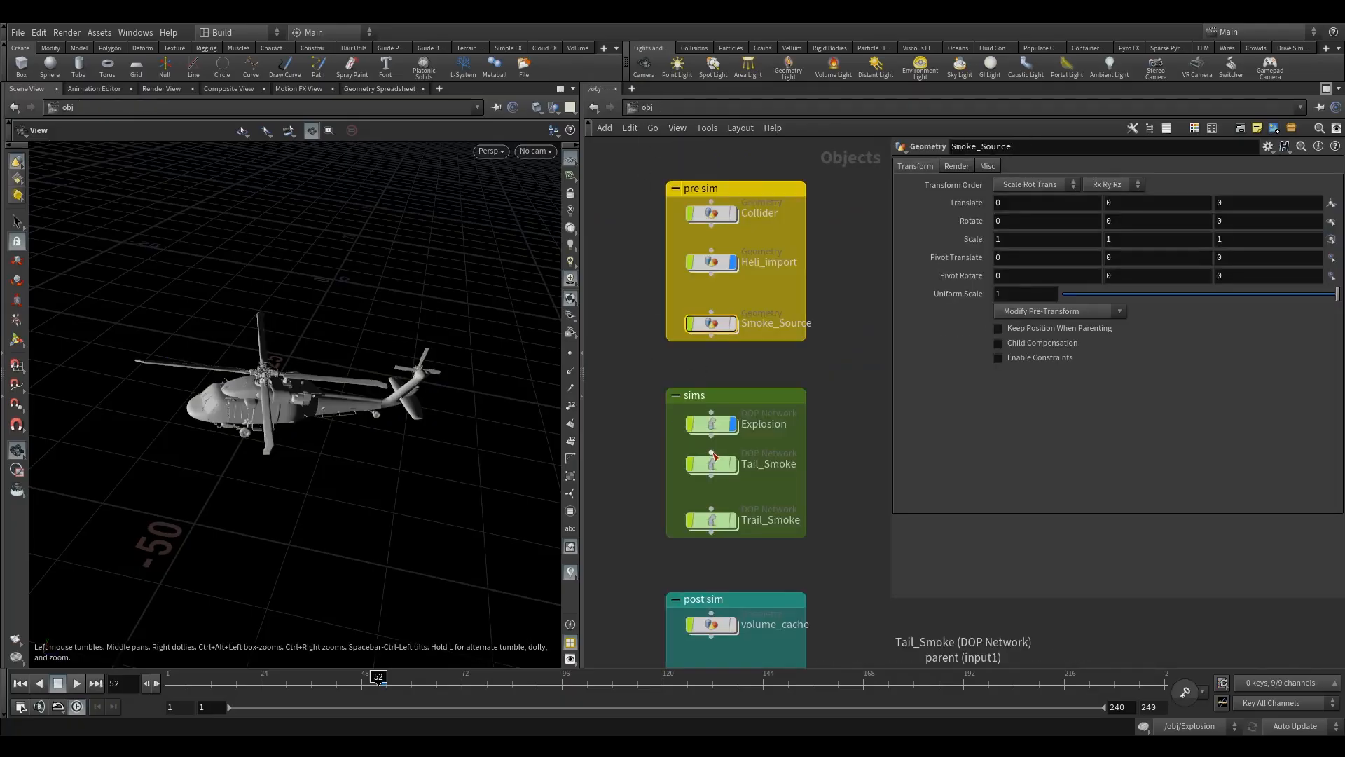
double_click(722, 427)
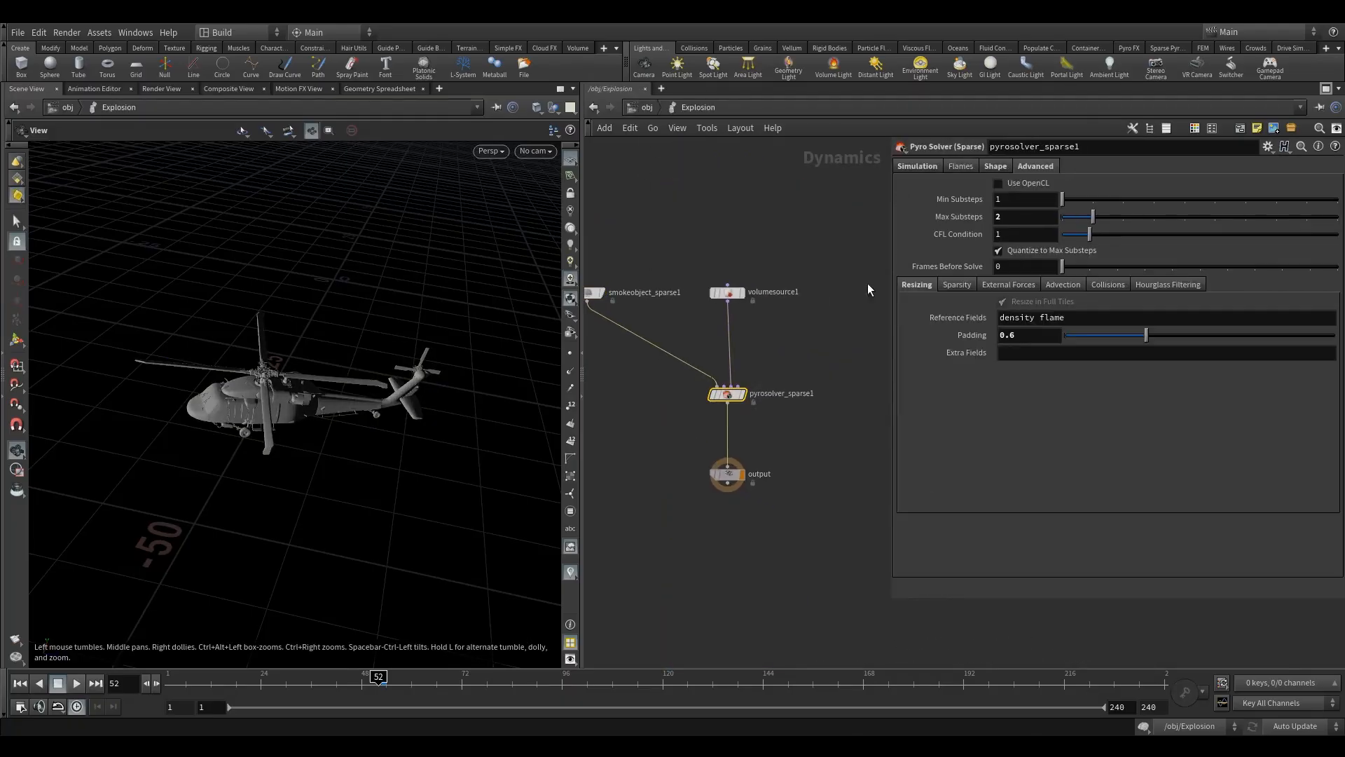
Enable Emit Smoke, Add Temperature and Add Expansion in the flame settings of pyrosolver_sparse1.
click(964, 167)
click(914, 215)
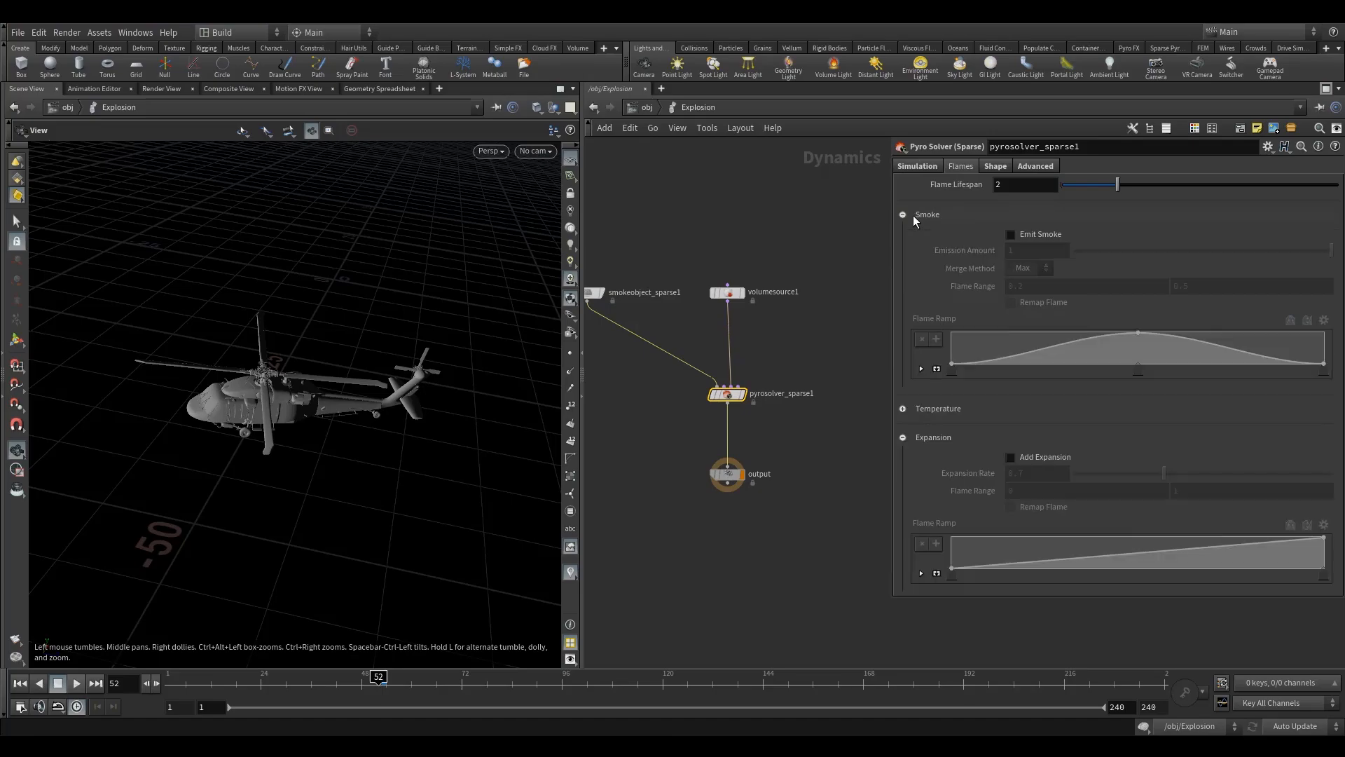
click(1010, 234)
click(903, 413)
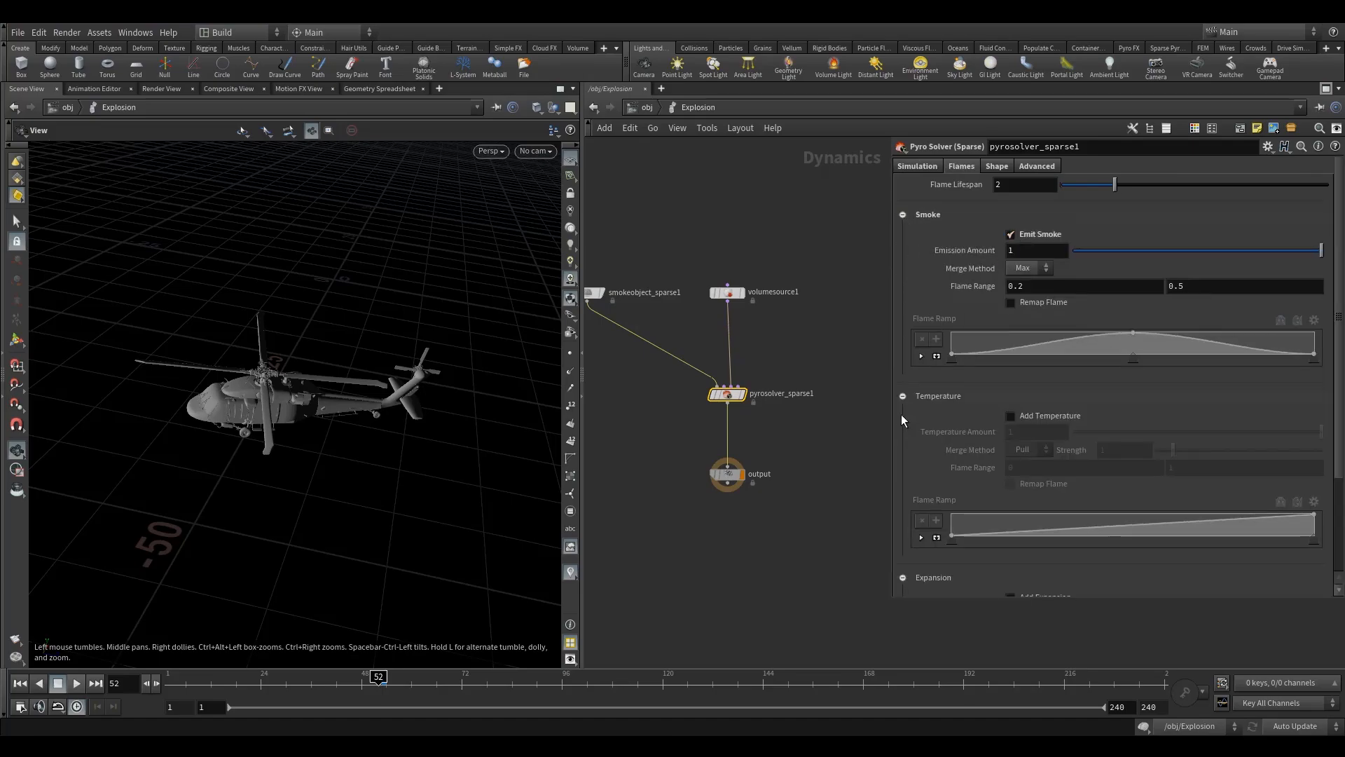
click(1011, 416)
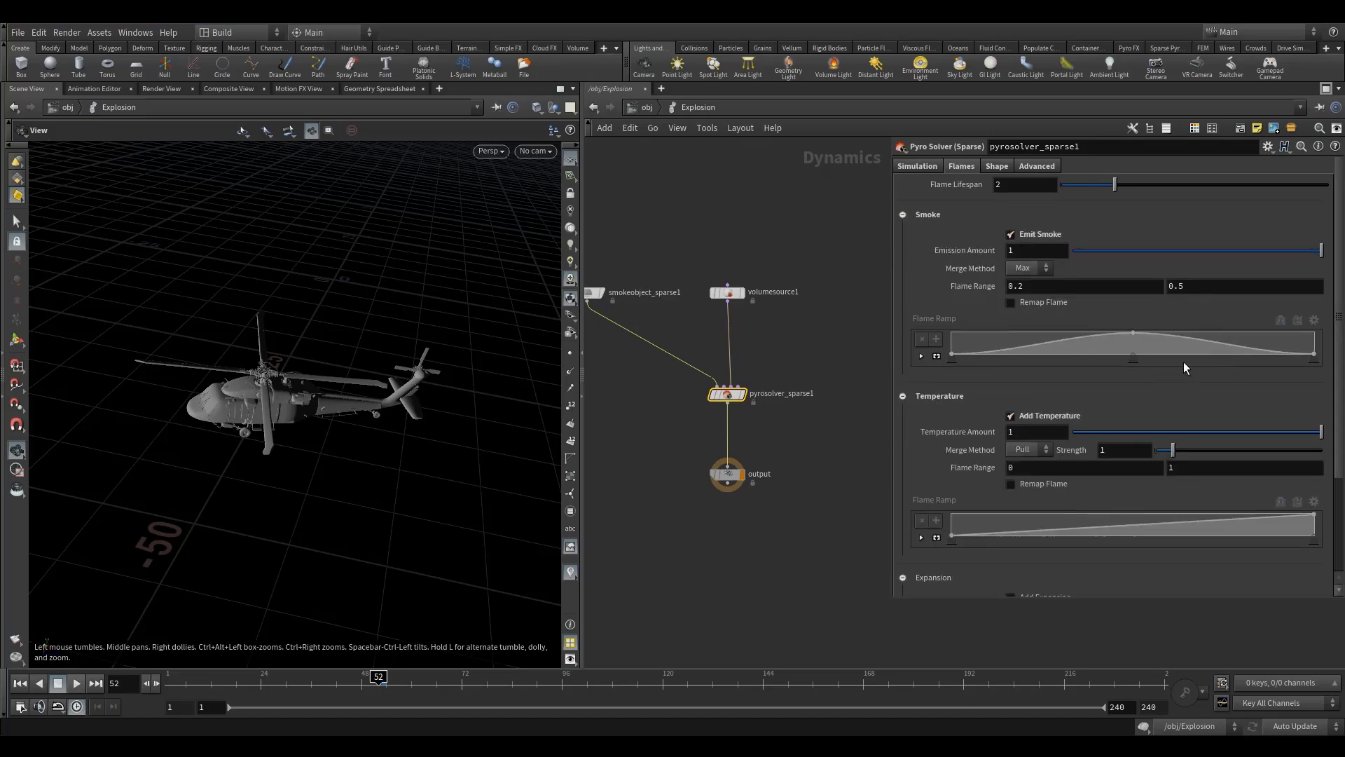
scroll(963, 452, down, 3)
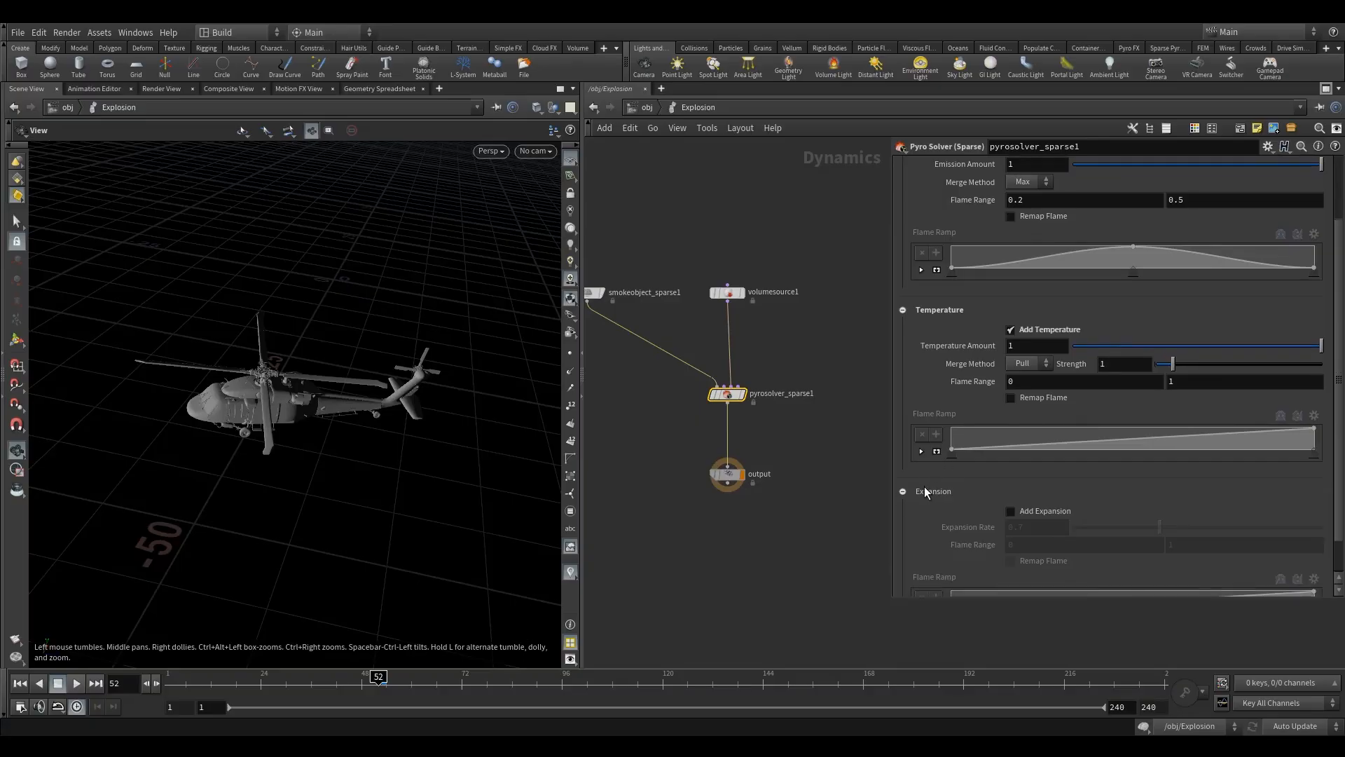
click(1010, 510)
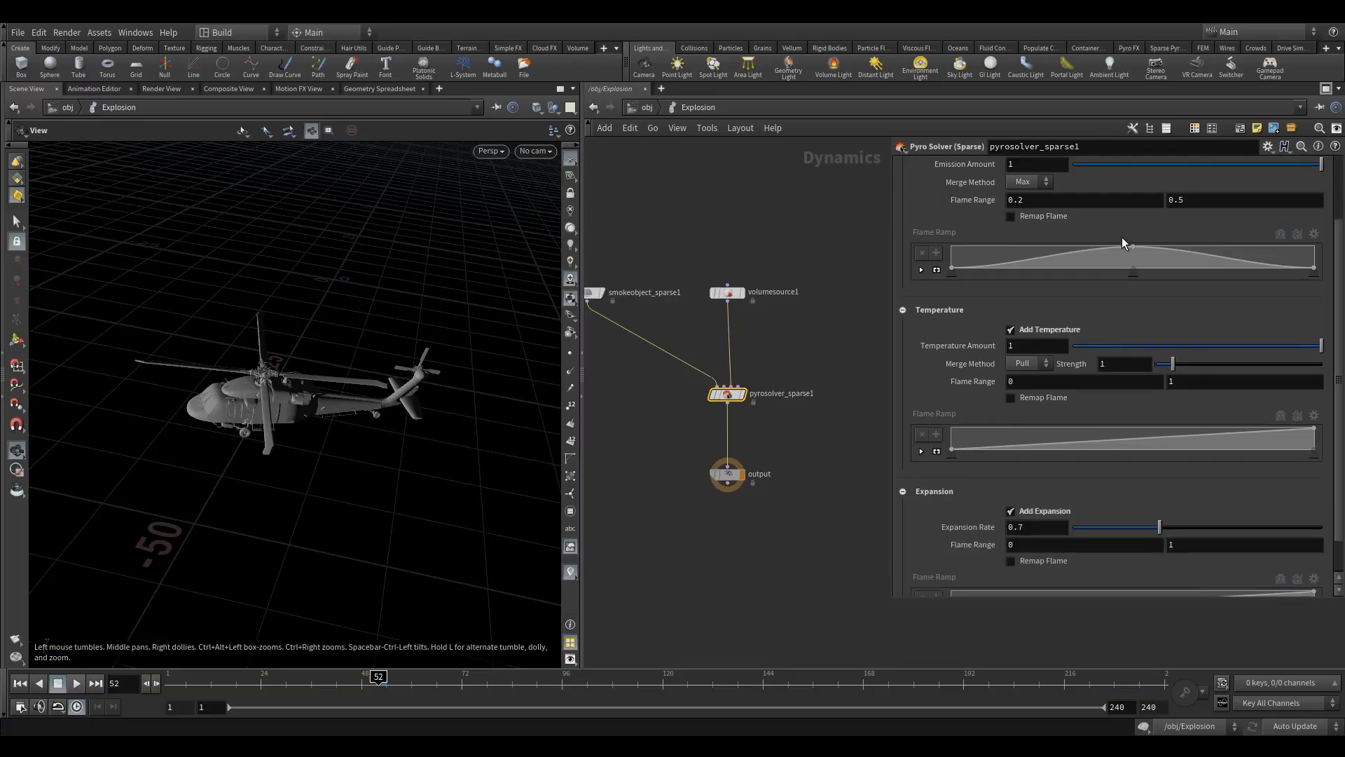
scroll(1284, 319, down, 2)
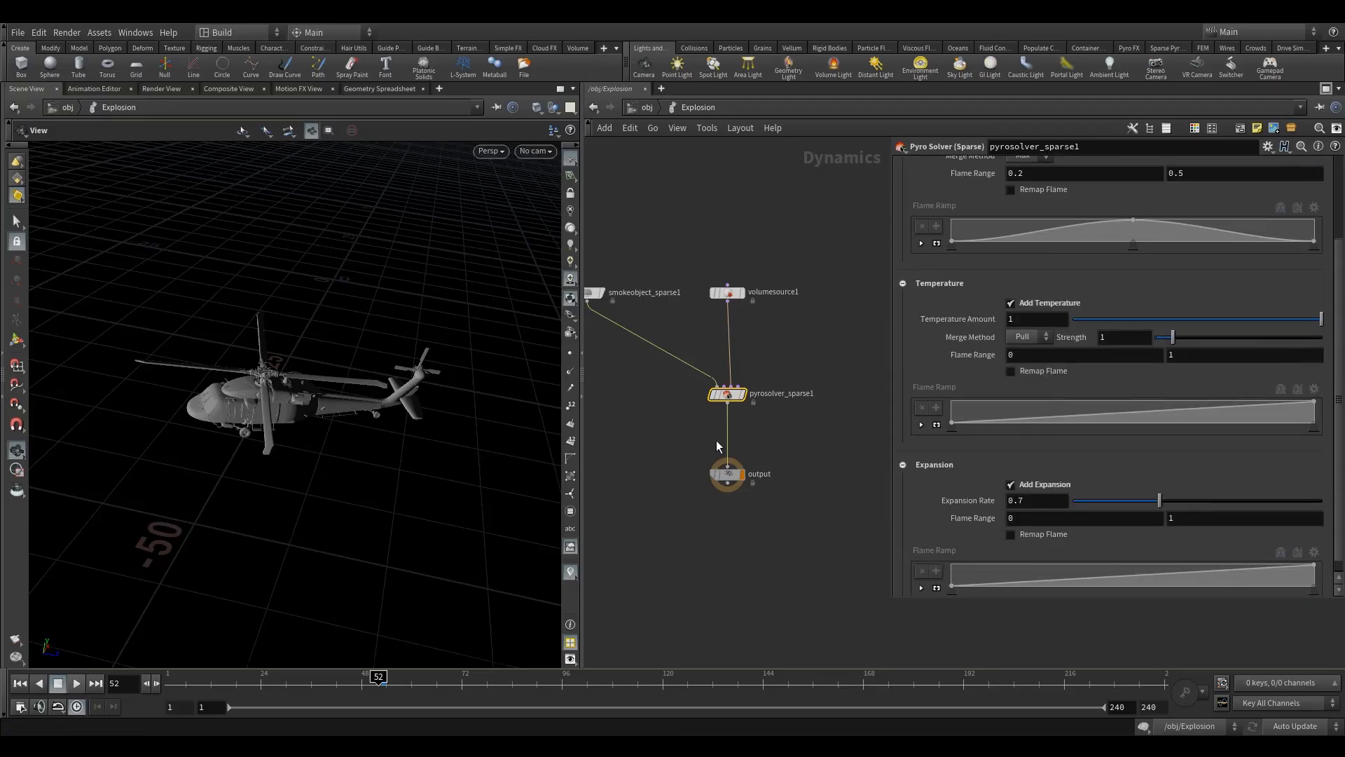
Play the explosion simulation from frame 52 to check the result, and return the playhead to frame 52.
click(76, 683)
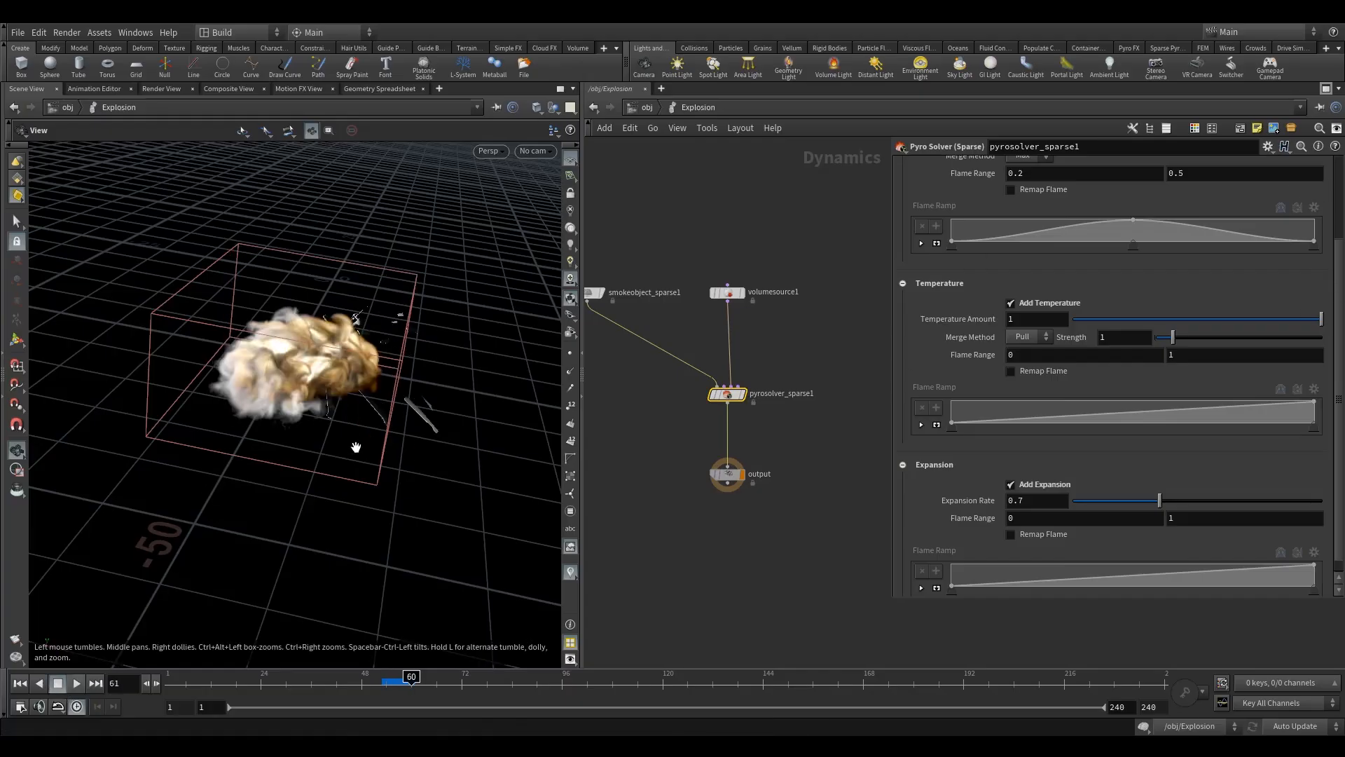
key(Escape)
click(380, 687)
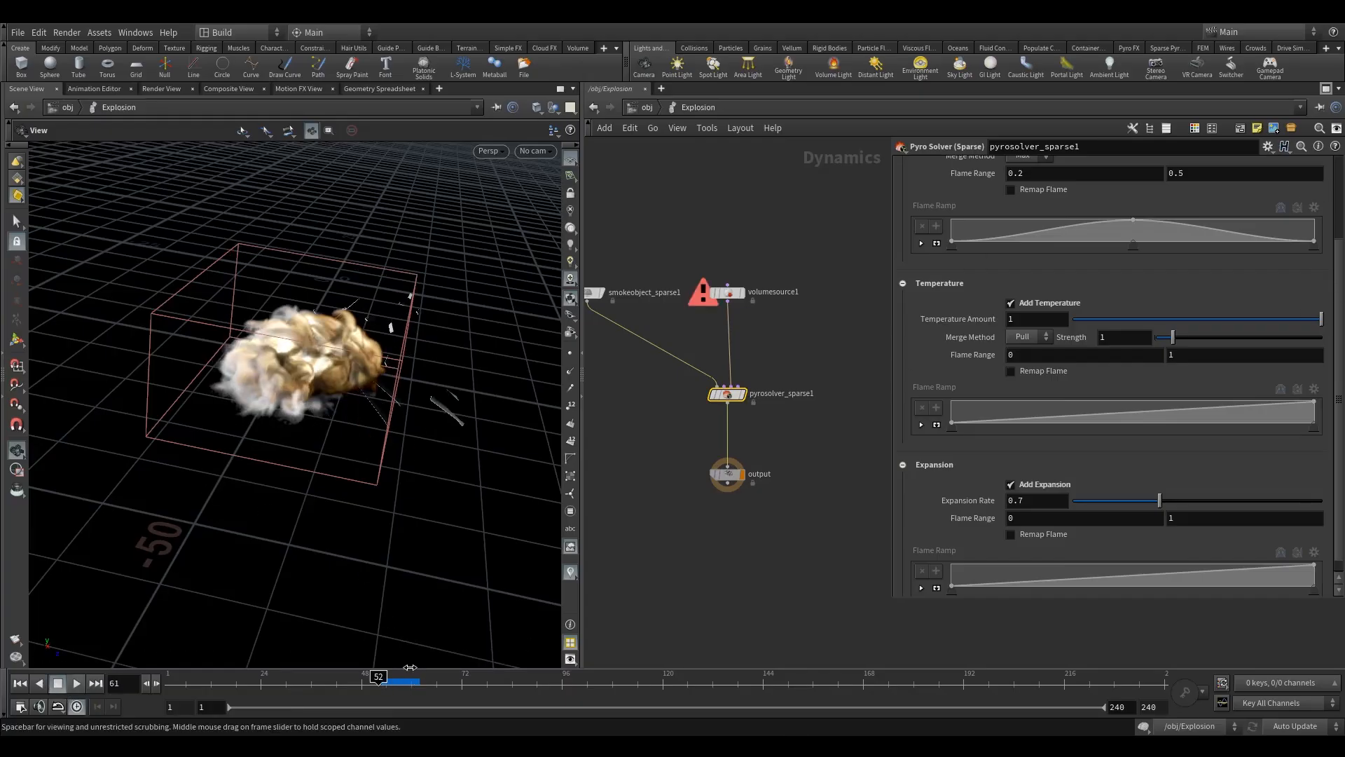
Set the flame smoke Emission Amount of pyrosolver_sparse1 to 20.
scroll(1018, 259, up, 3)
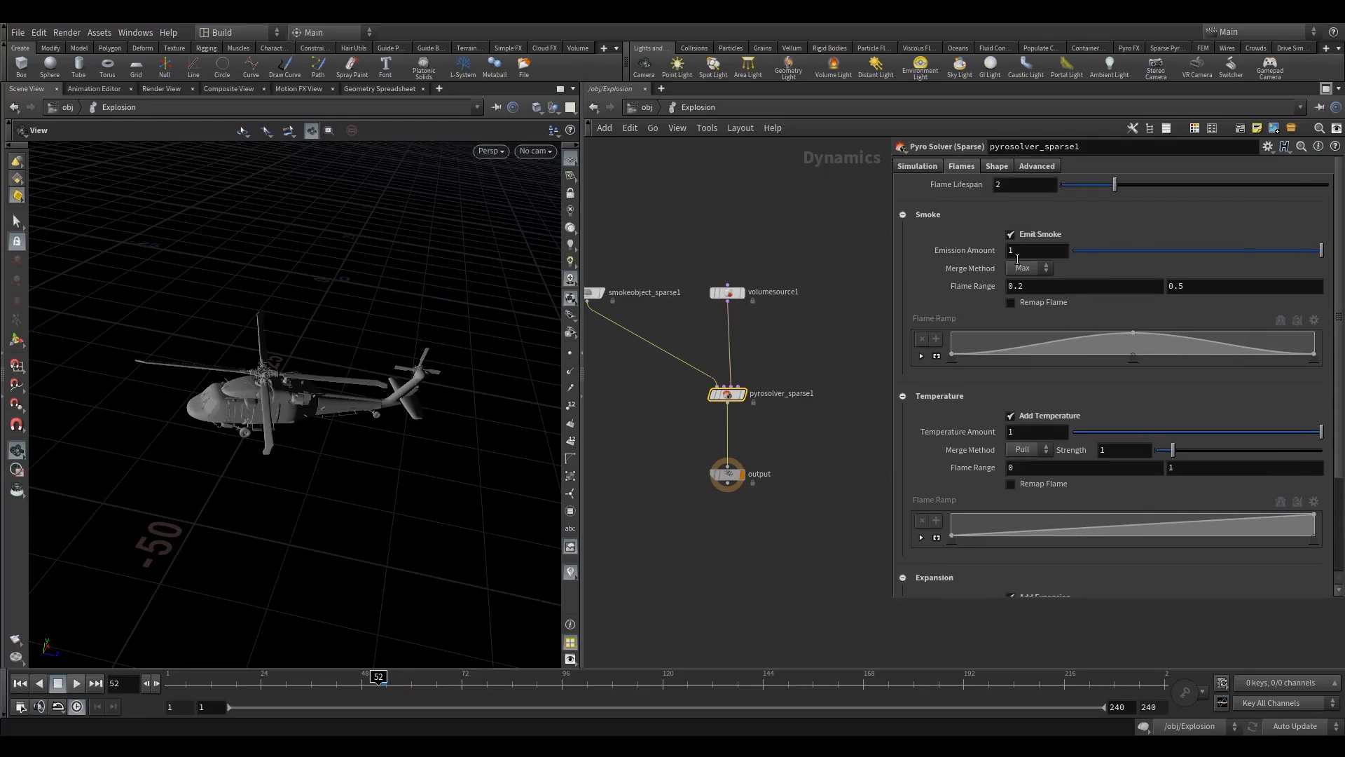
text(20)
key(Return)
Look through Camera2, play the explosion simulation to review it, and return the playhead to frame 52.
drag(313, 381, 226, 469)
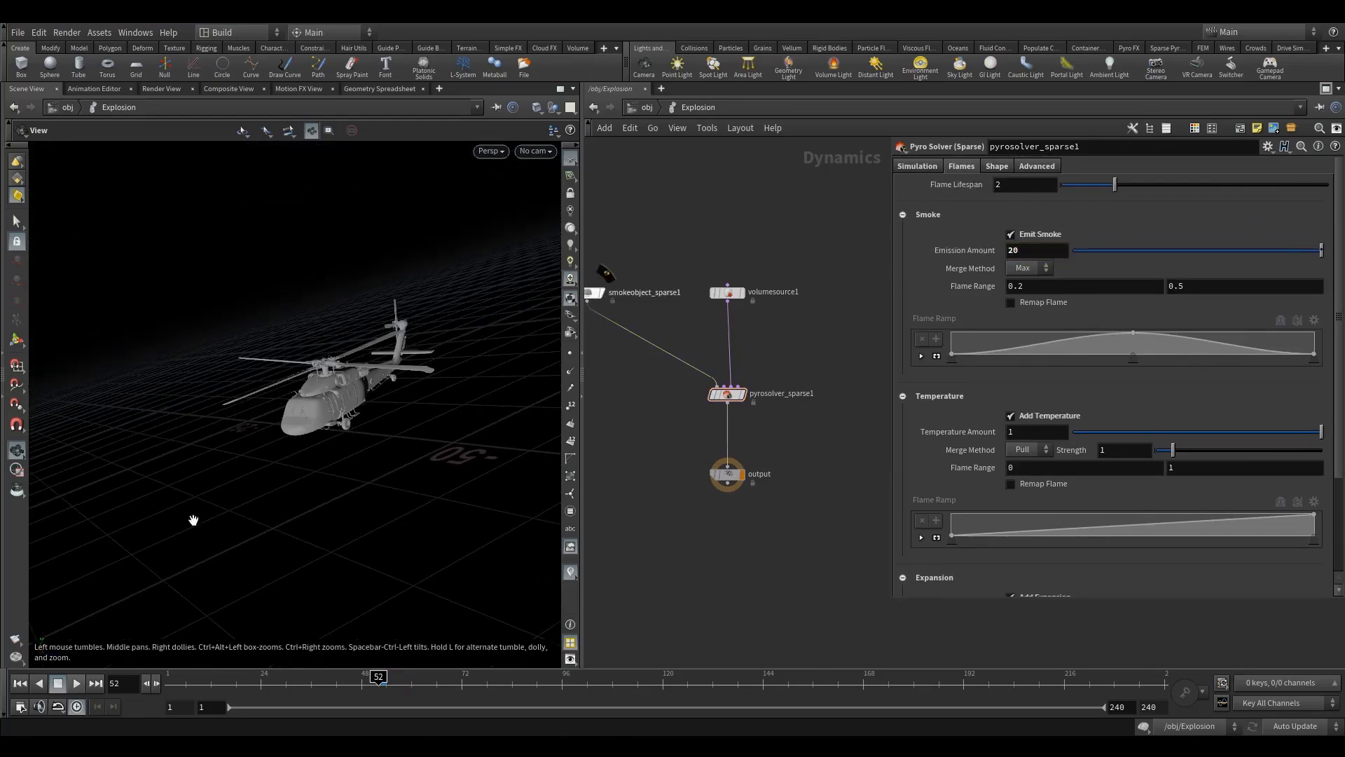
click(534, 151)
click(564, 216)
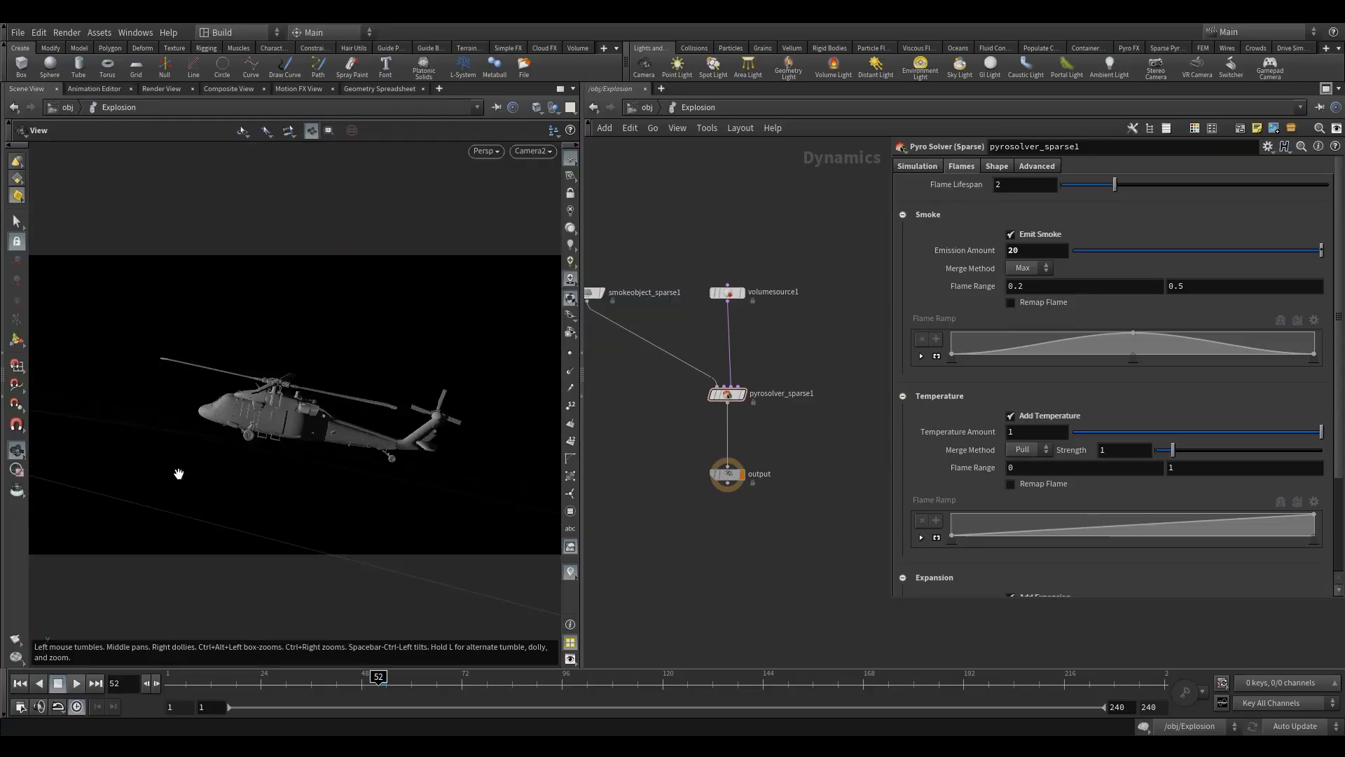
click(78, 684)
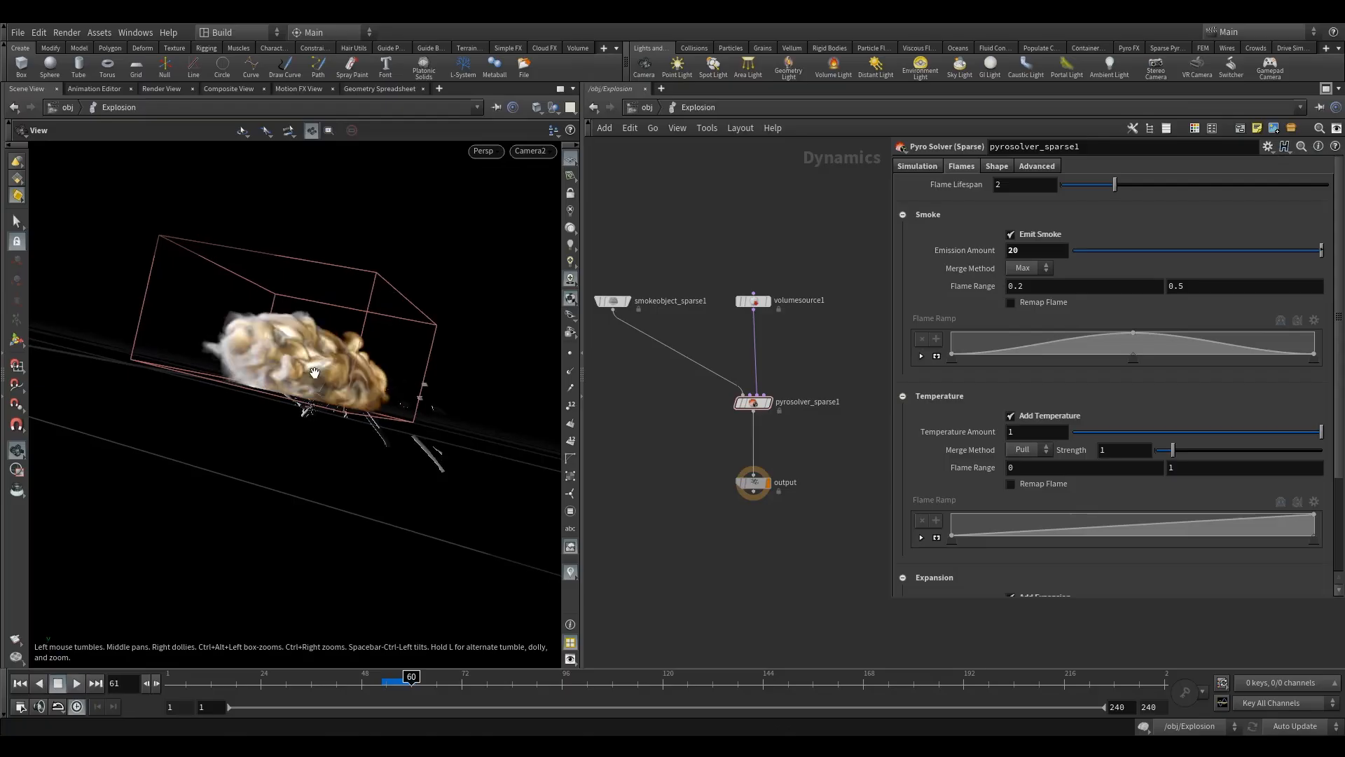
click(377, 682)
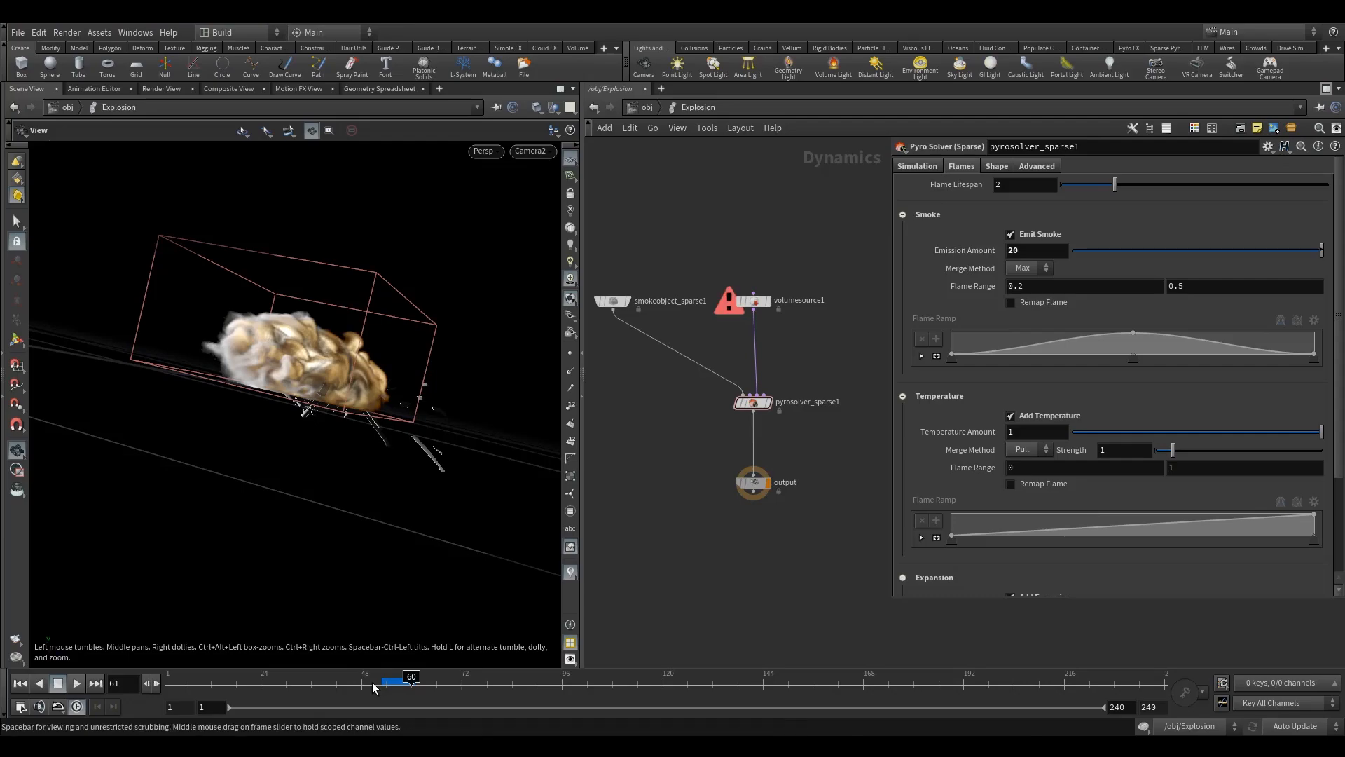
Enter the Smoke_Source geometry network and bring the nodes that isolate the helicopter body into view.
click(645, 107)
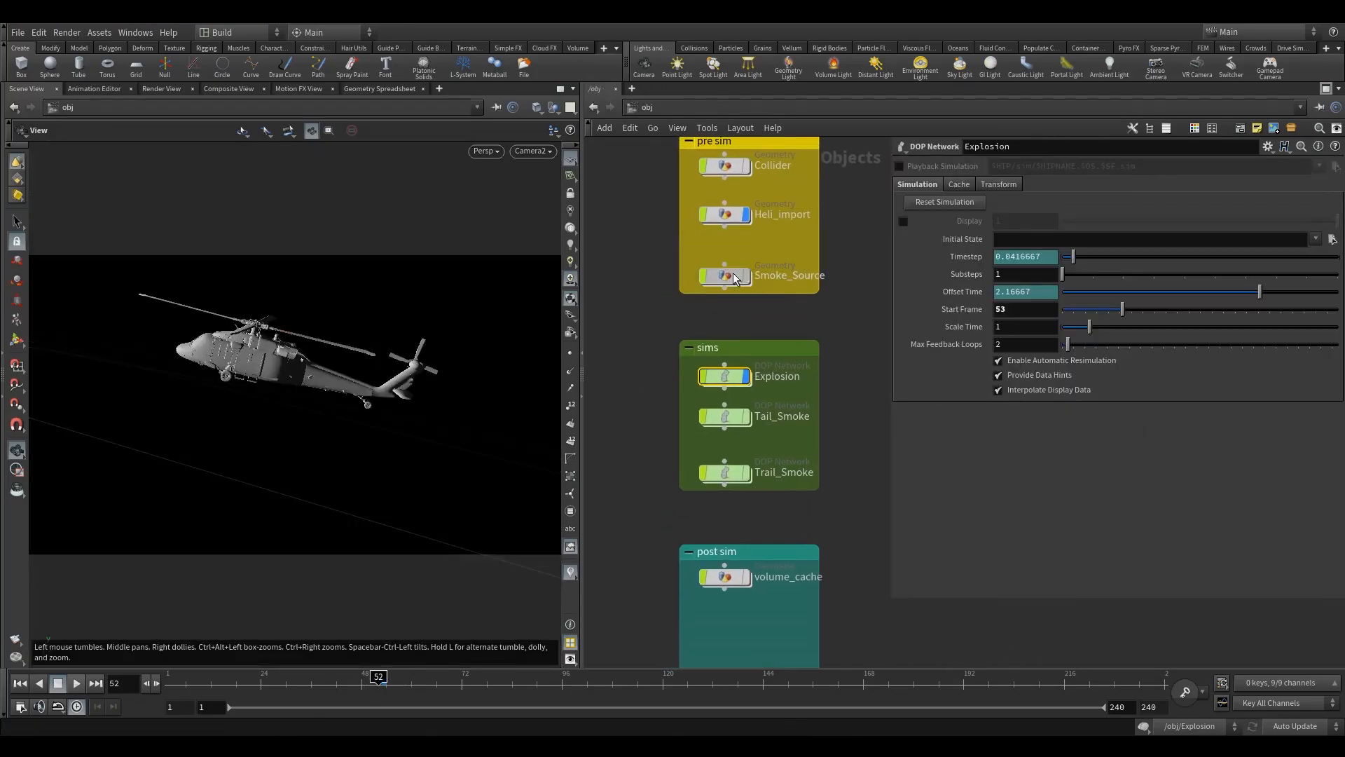
double_click(733, 273)
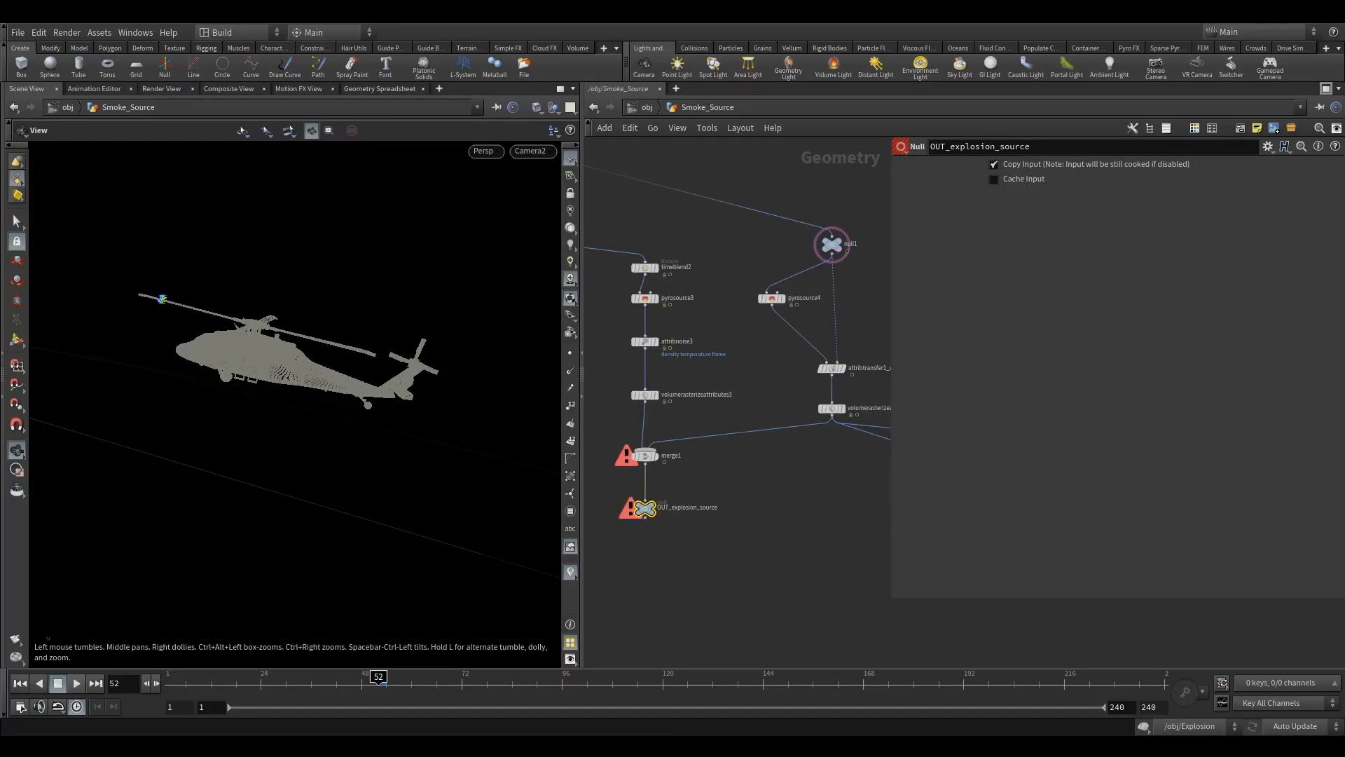
scroll(671, 293, down, 3)
middle_drag(669, 381, 759, 339)
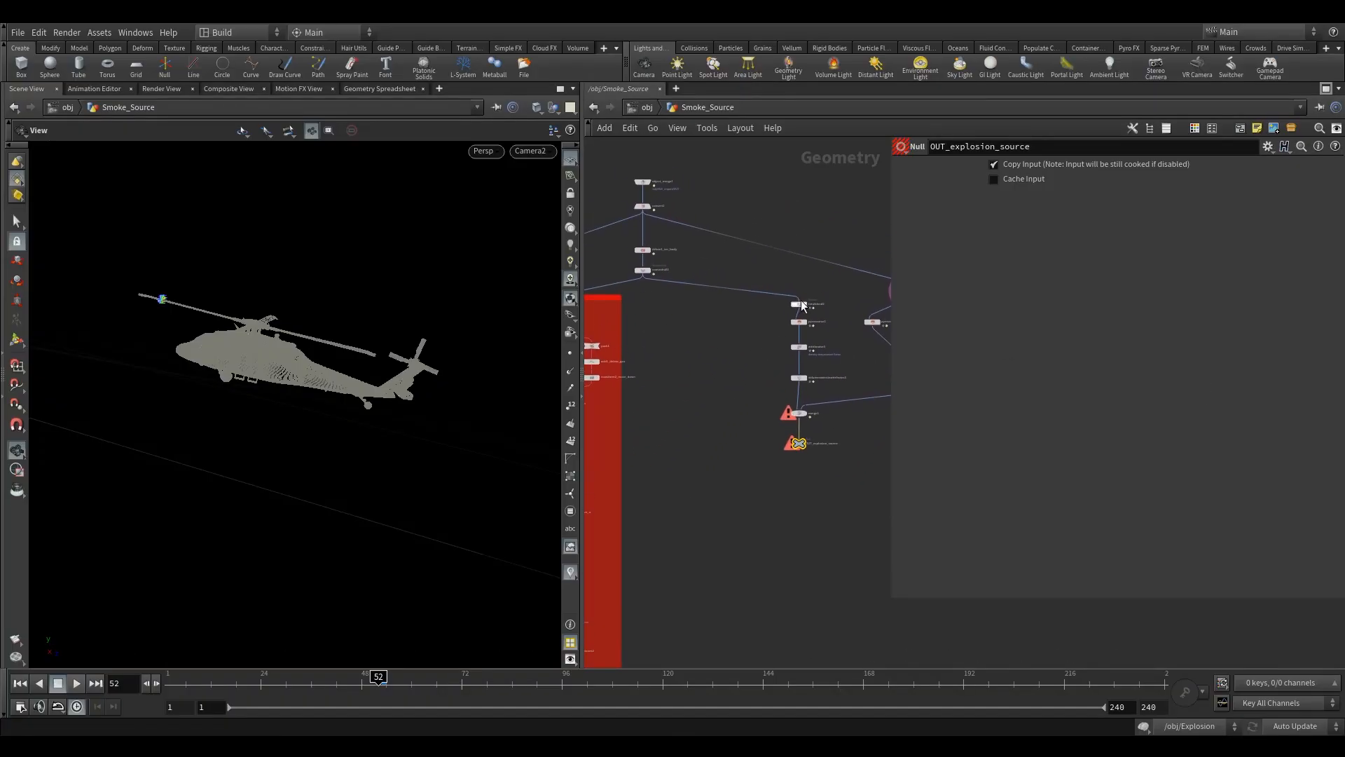
scroll(800, 311, up, 5)
scroll(780, 351, down, 3)
middle_drag(781, 351, 693, 330)
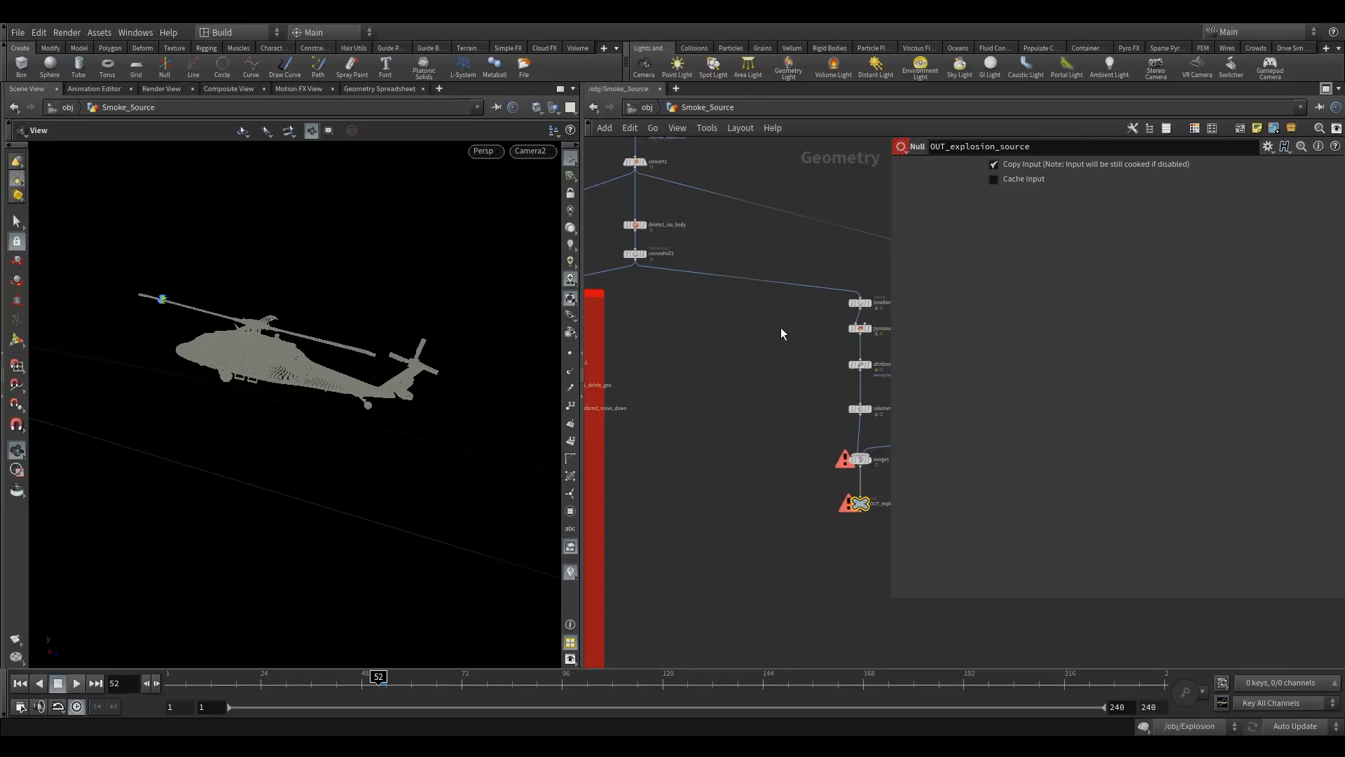
scroll(738, 317, down, 2)
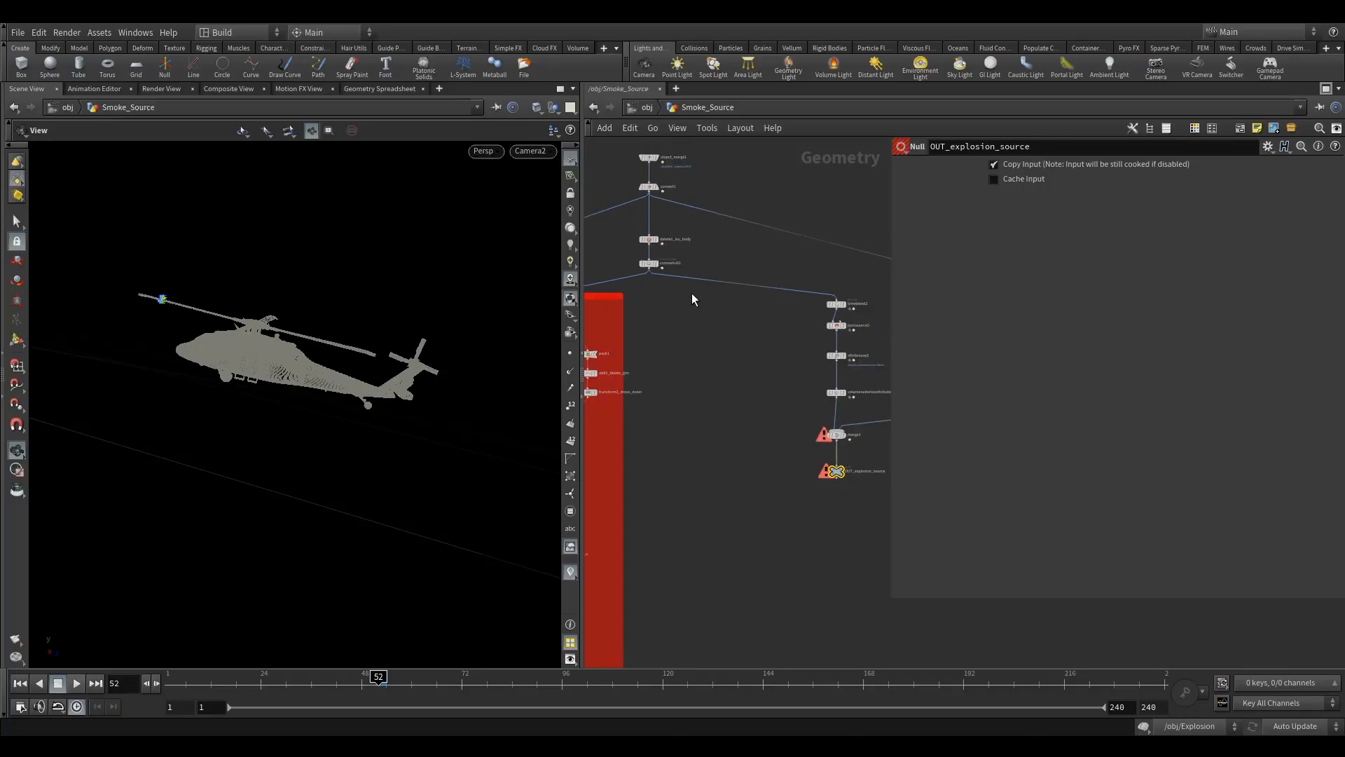
Display the delete1_iso_body node and hide all other objects in the viewport.
click(658, 237)
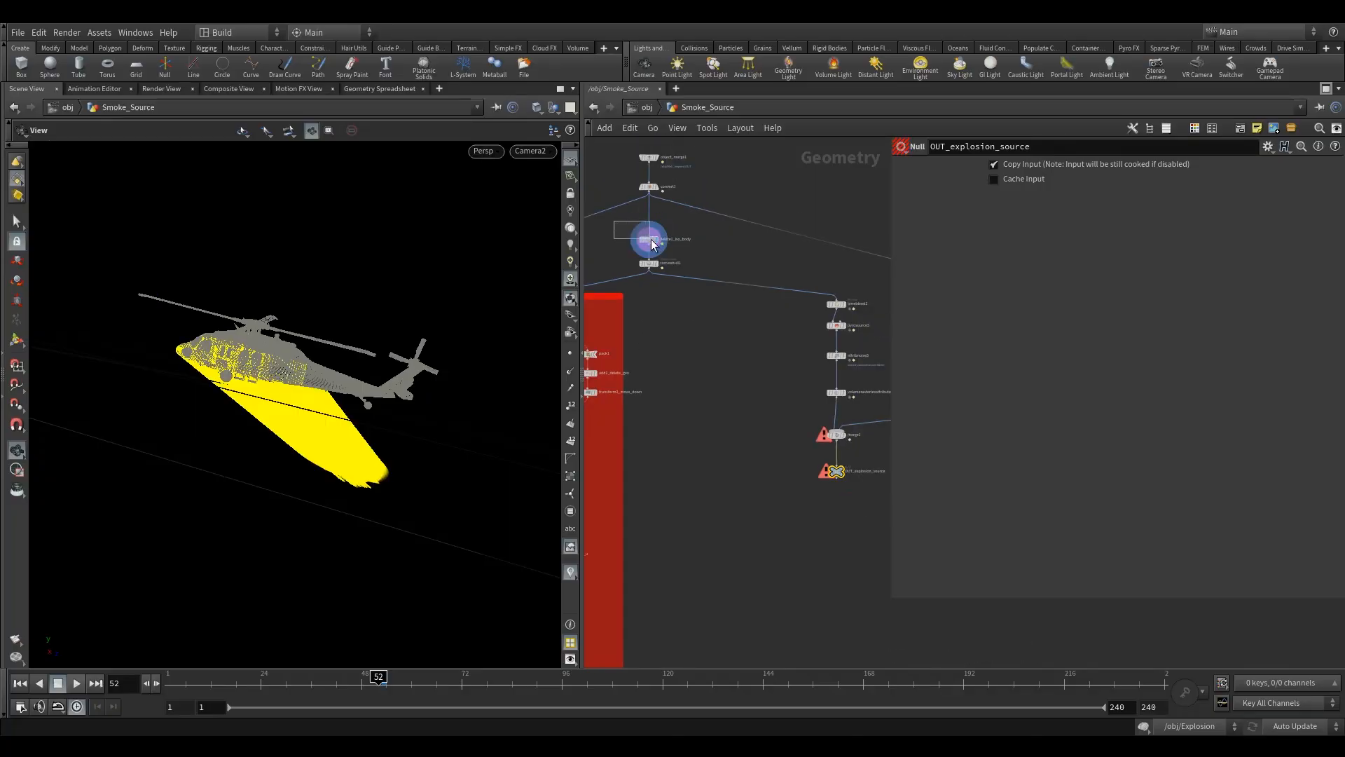
click(571, 572)
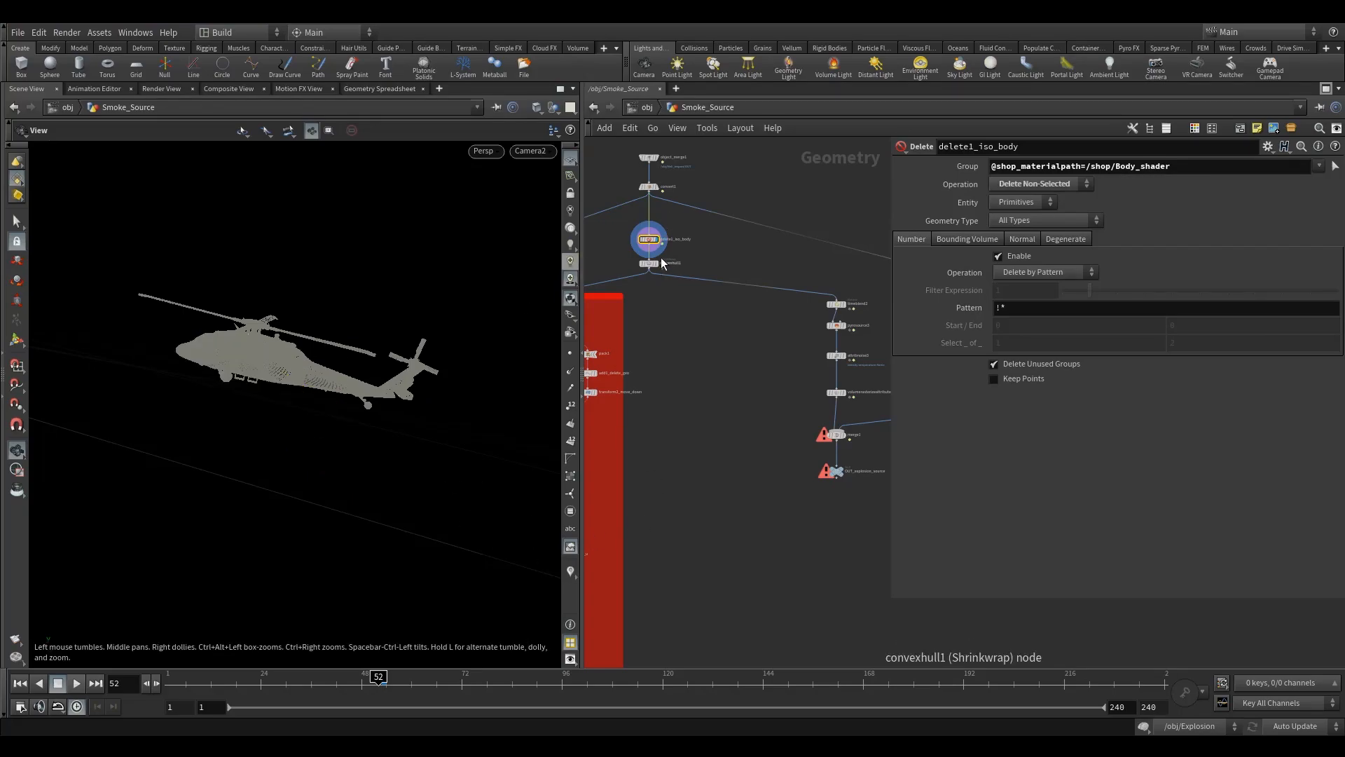
click(553, 108)
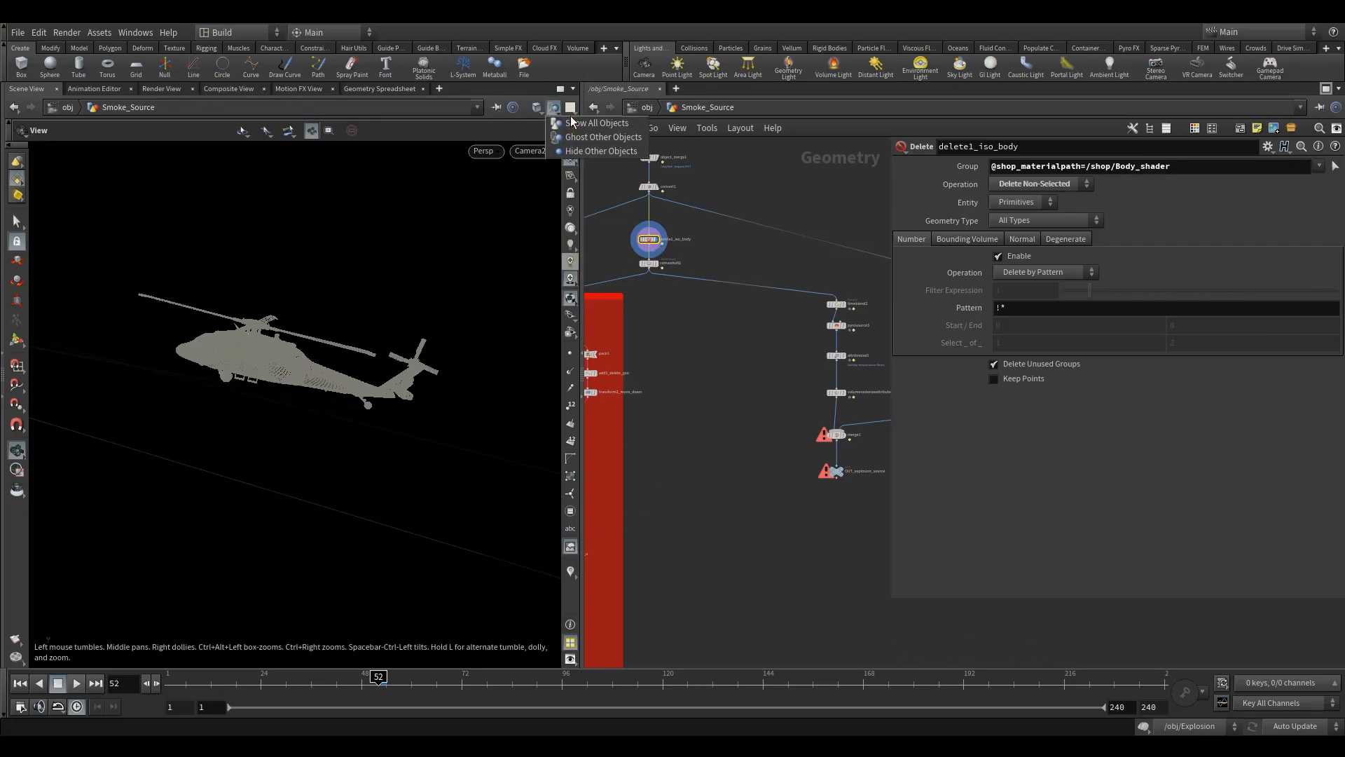
click(591, 152)
click(656, 238)
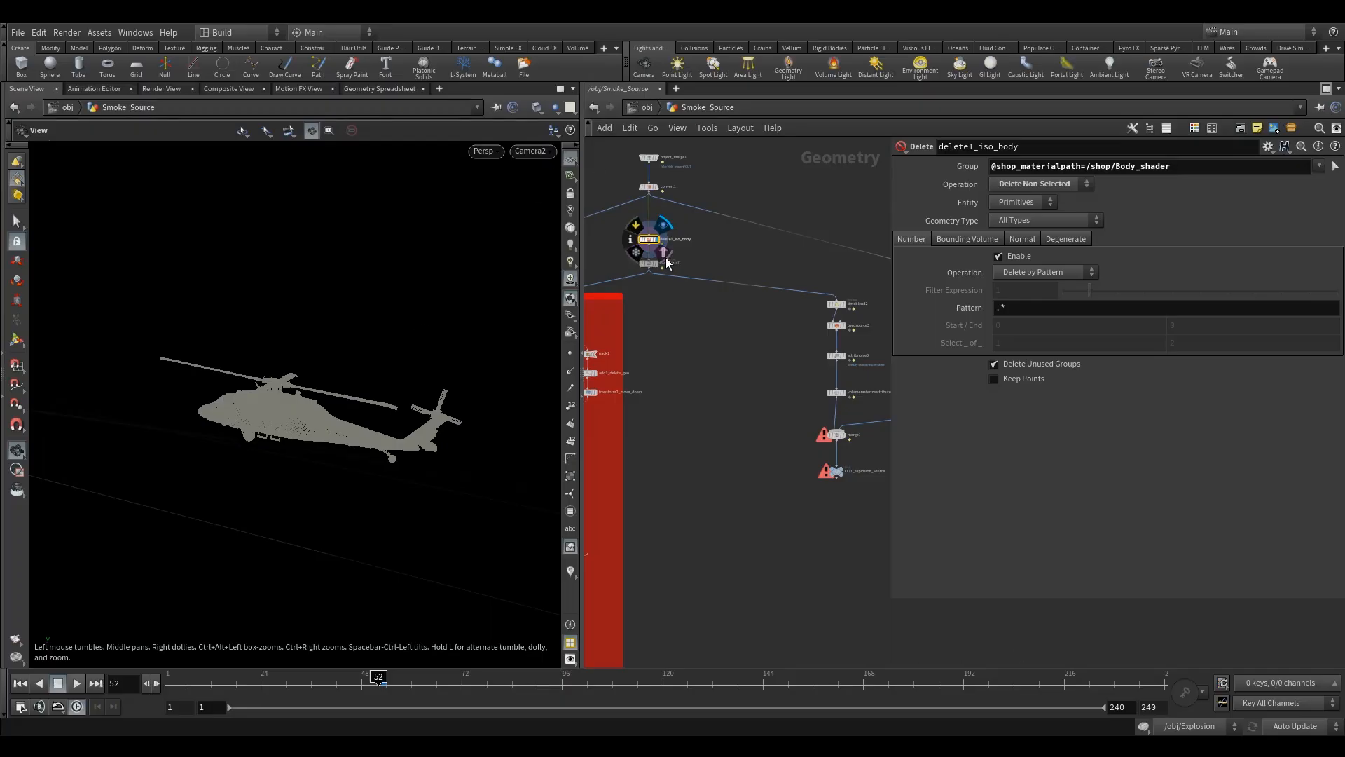
middle_drag(703, 334, 707, 306)
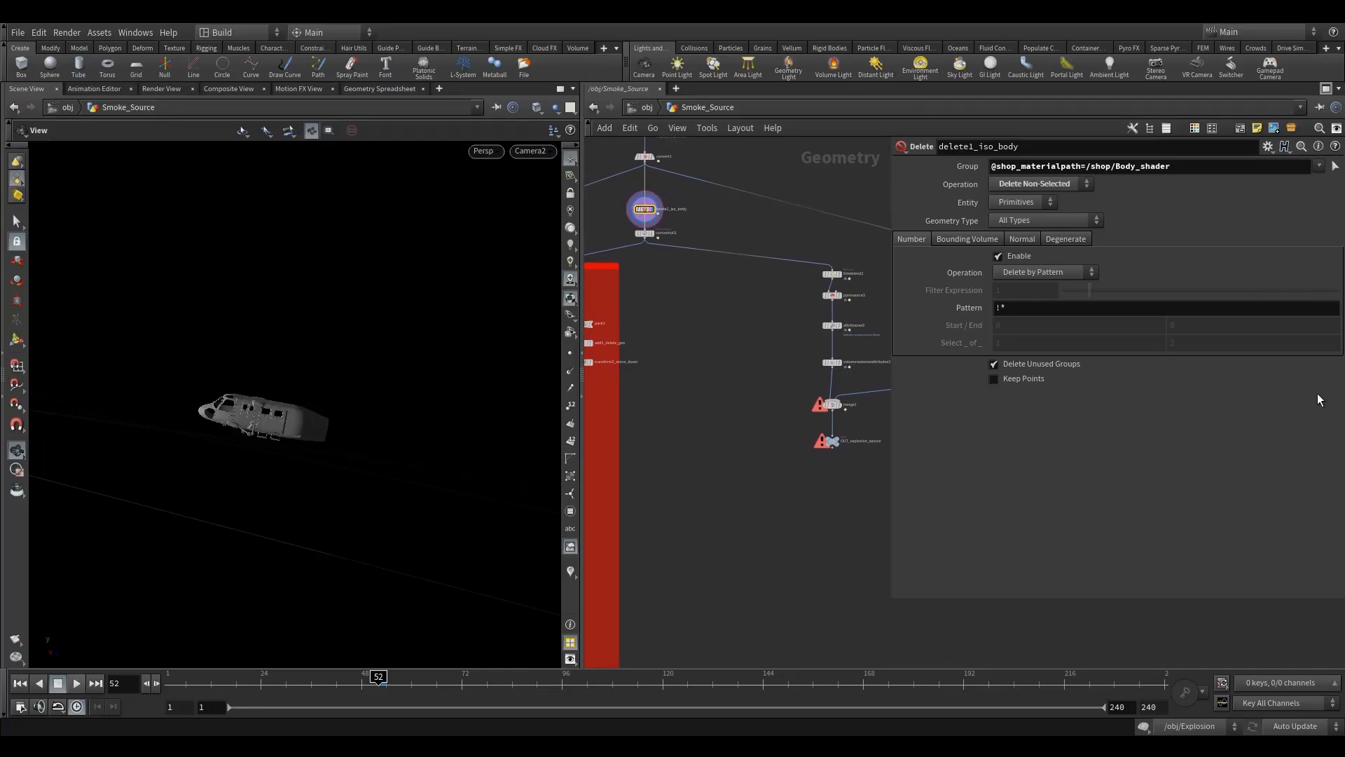
Move delete1_iso_body aside and add a Color node below it, wired to its output.
scroll(684, 284, down, 2)
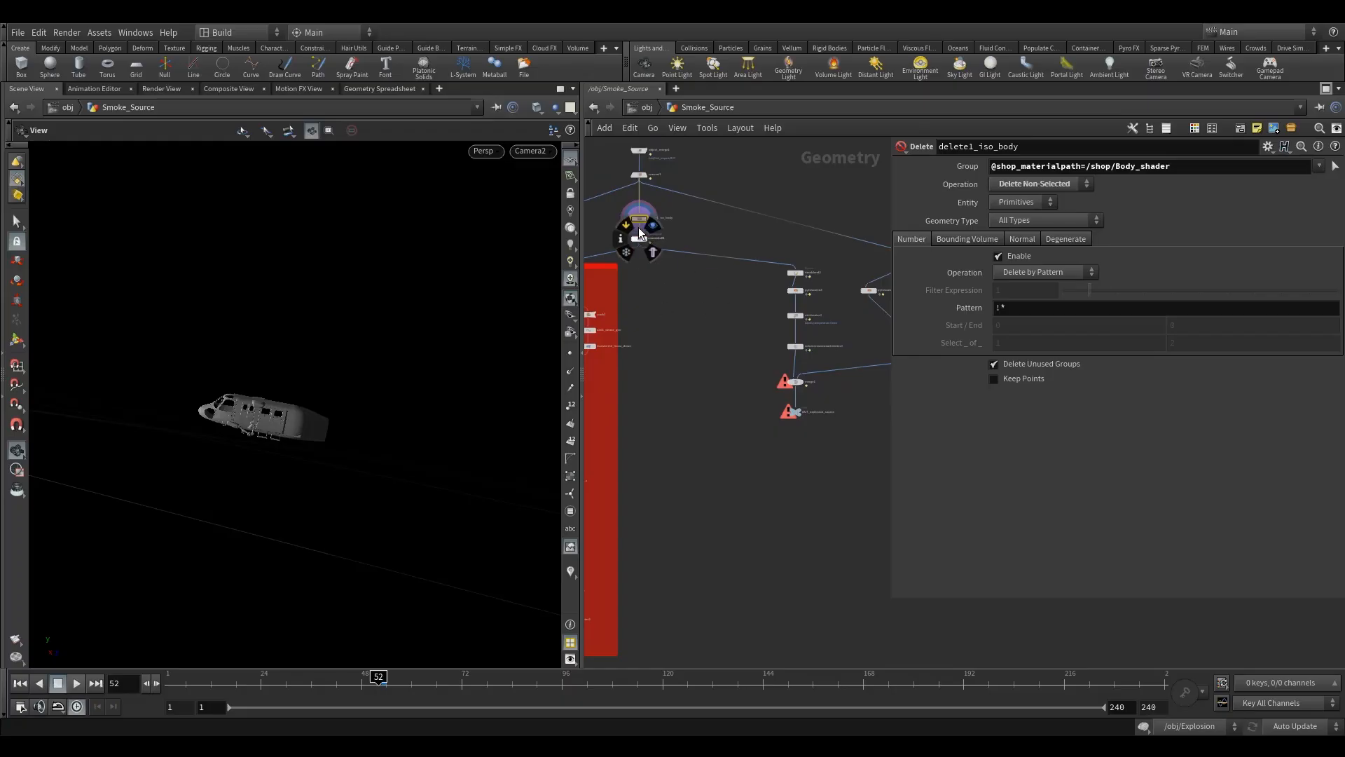
middle_drag(705, 293, 702, 265)
scroll(665, 247, up, 3)
middle_drag(645, 223, 663, 308)
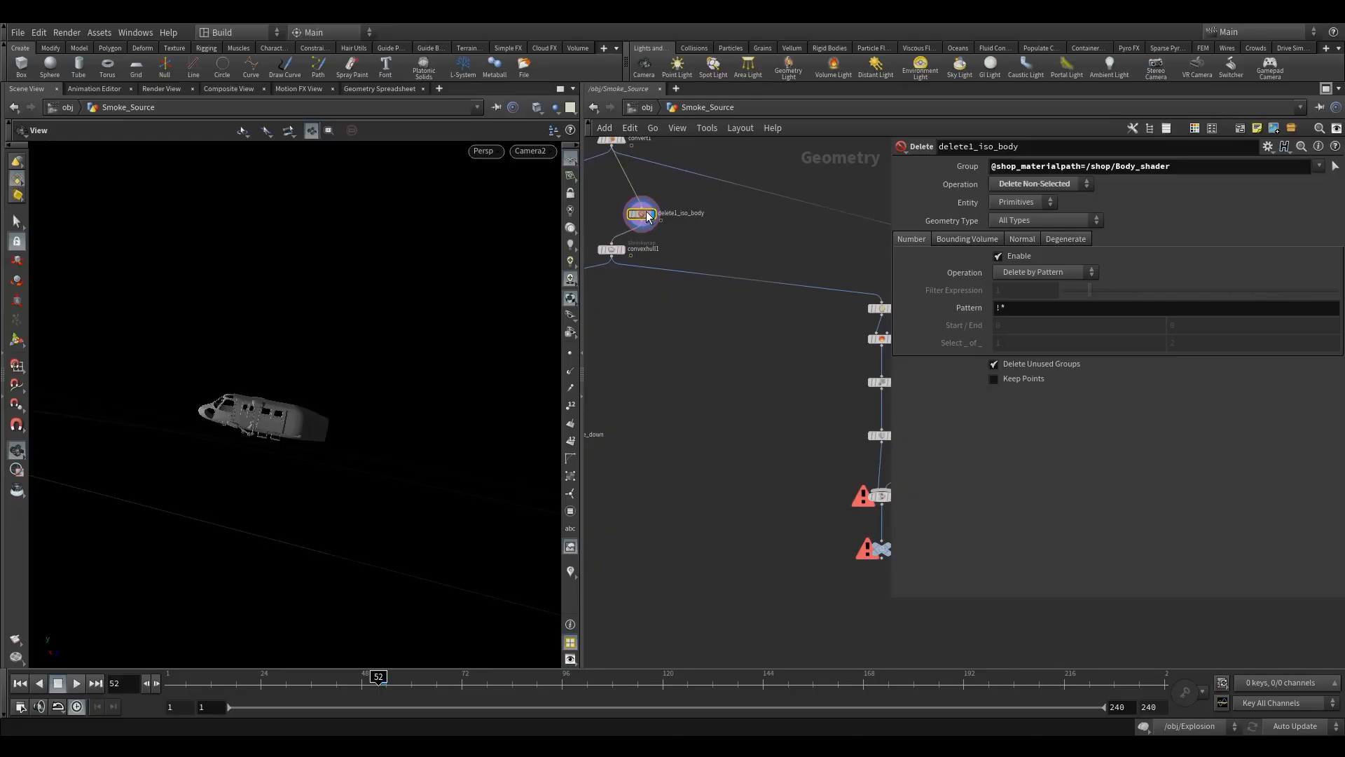
drag(636, 215, 696, 215)
key(Tab)
text(color)
click(867, 153)
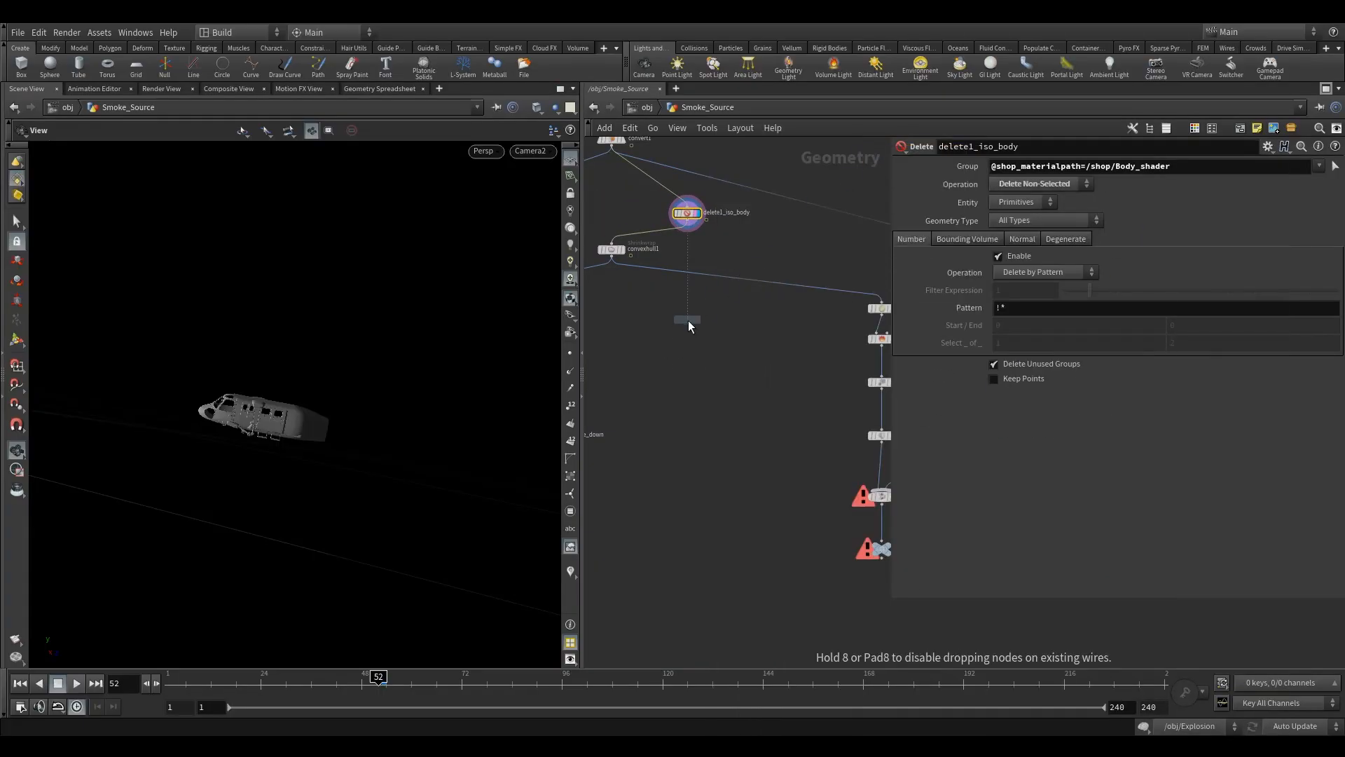
click(691, 317)
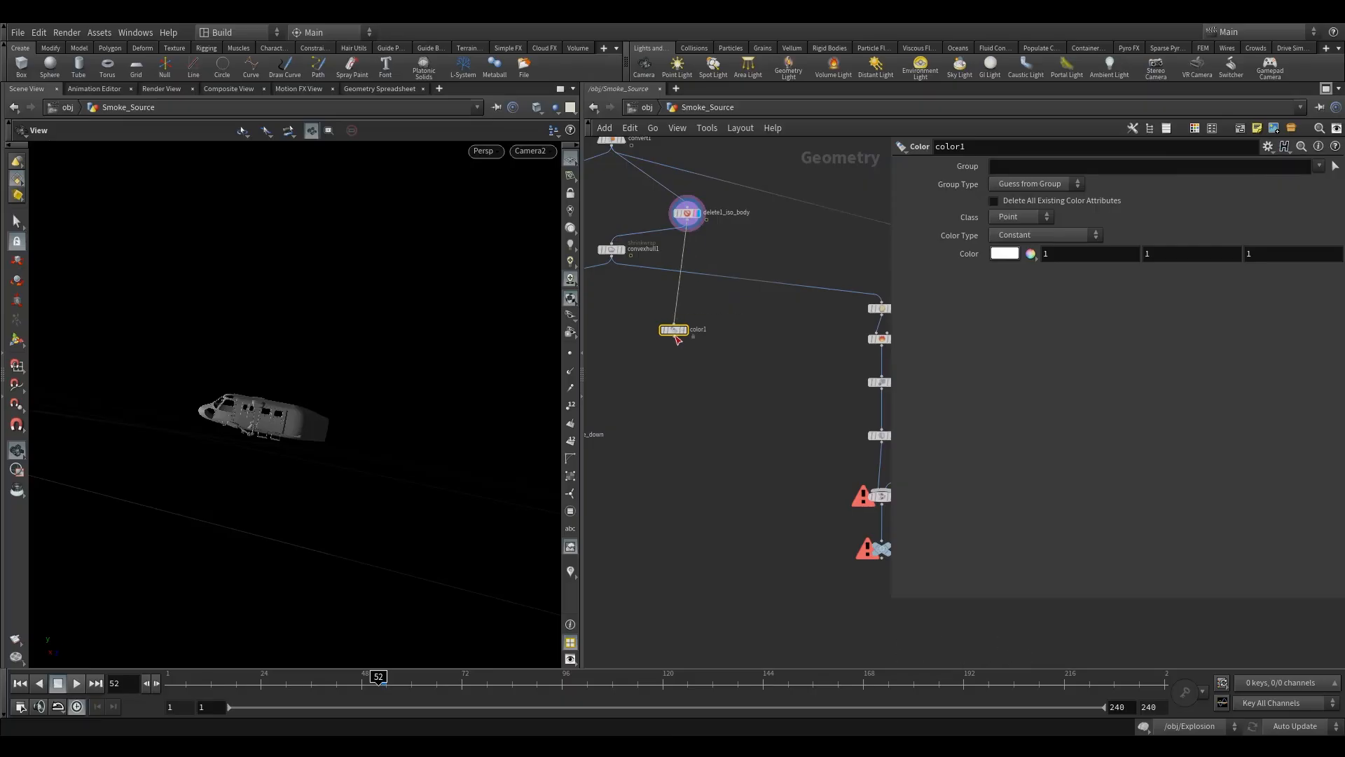
click(671, 333)
drag(670, 331, 681, 331)
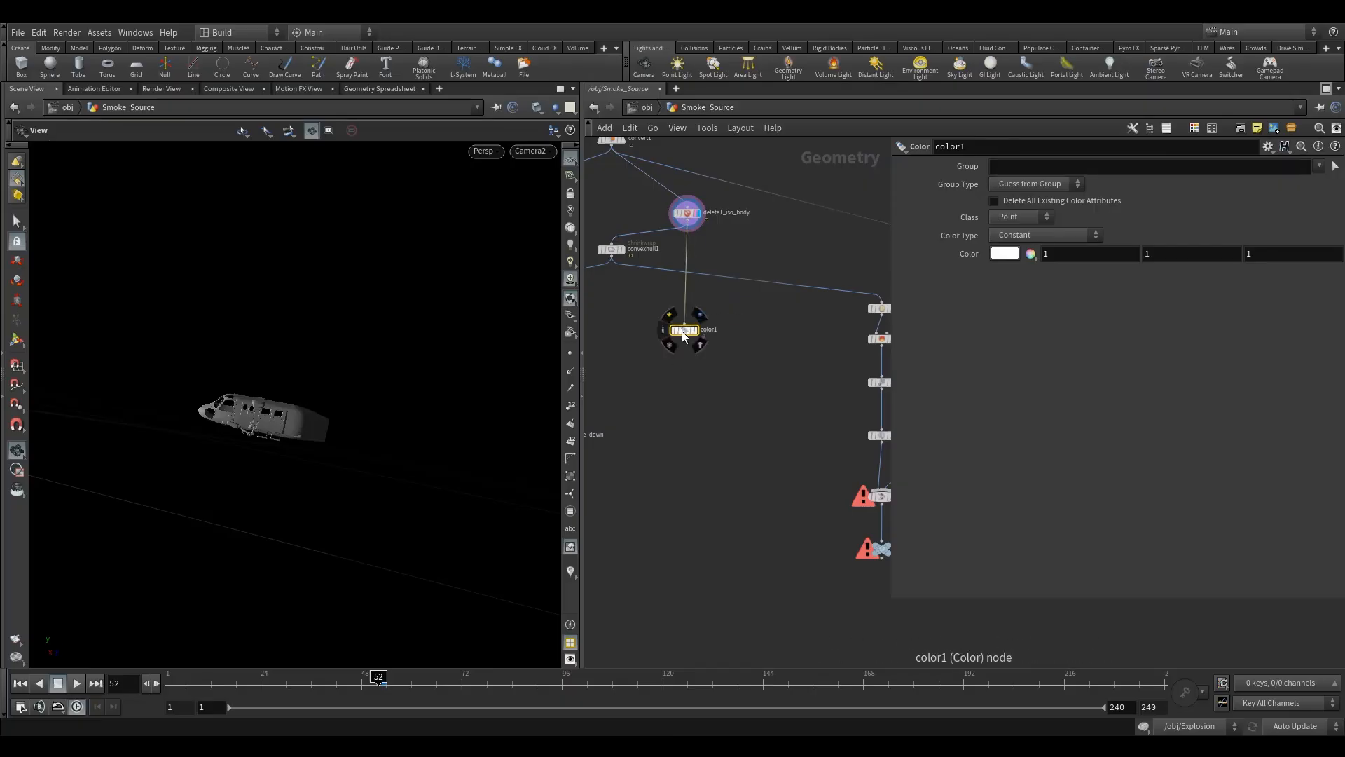
Display the color1 node and frame the isolated helicopter body up close in the viewport.
click(704, 314)
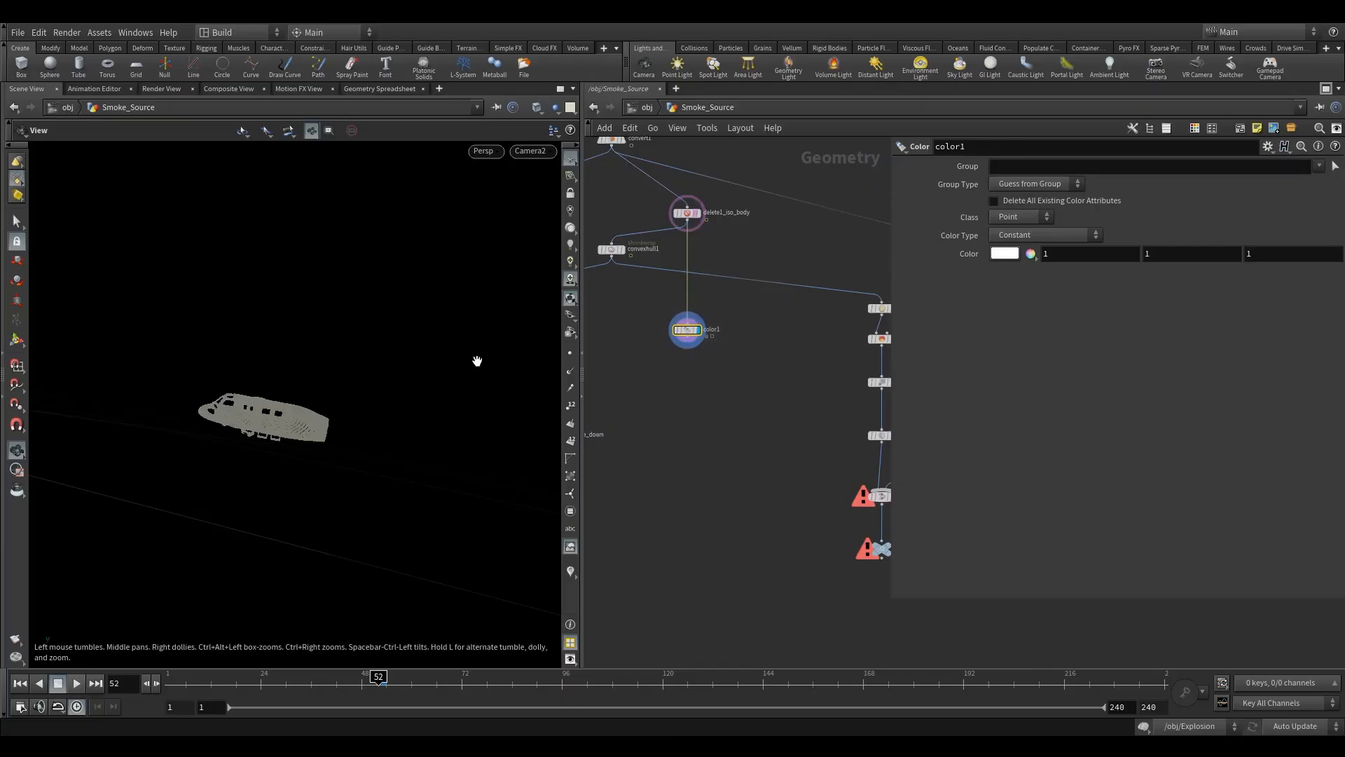
drag(328, 393, 304, 462)
middle_drag(303, 462, 321, 358)
right_drag(320, 359, 301, 400)
drag(301, 401, 335, 425)
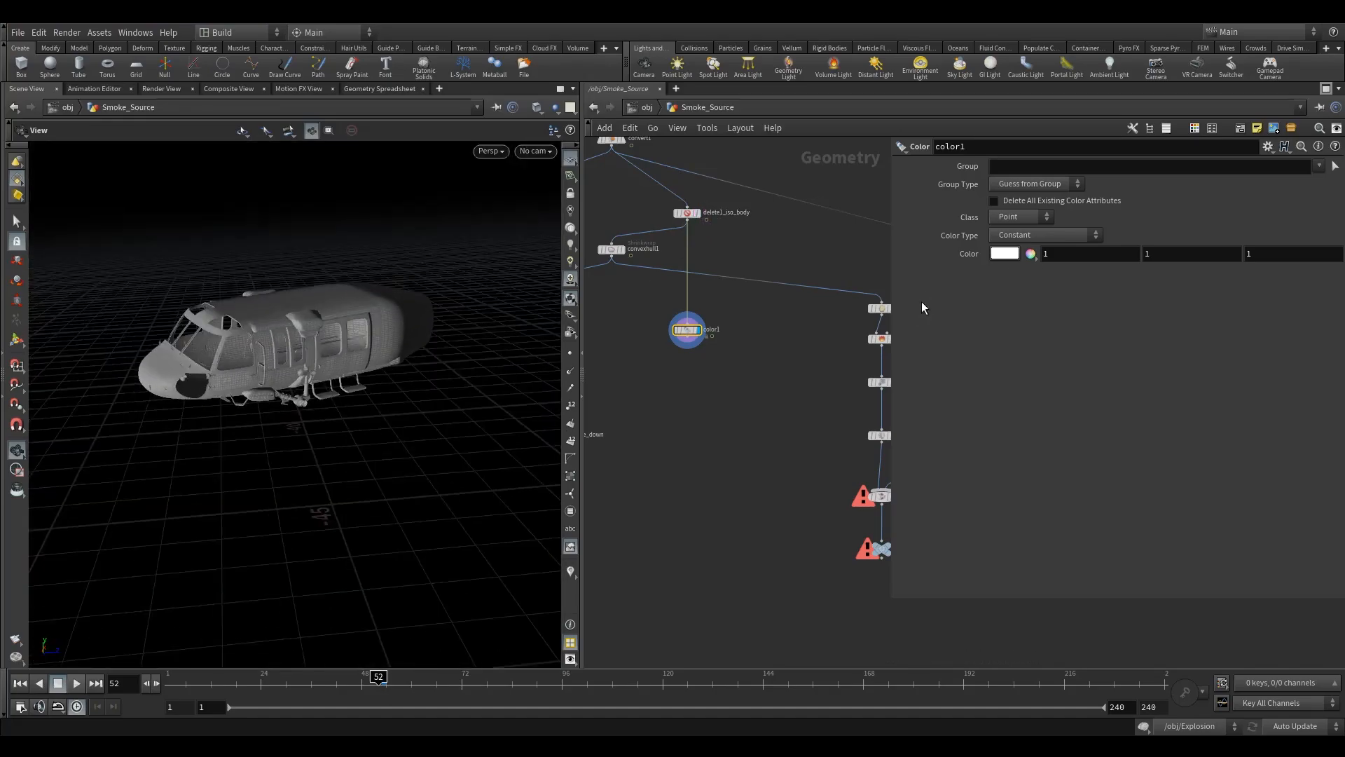
Add a Grid node beside color1, display it and activate its handles in the viewport.
middle_drag(716, 427, 738, 428)
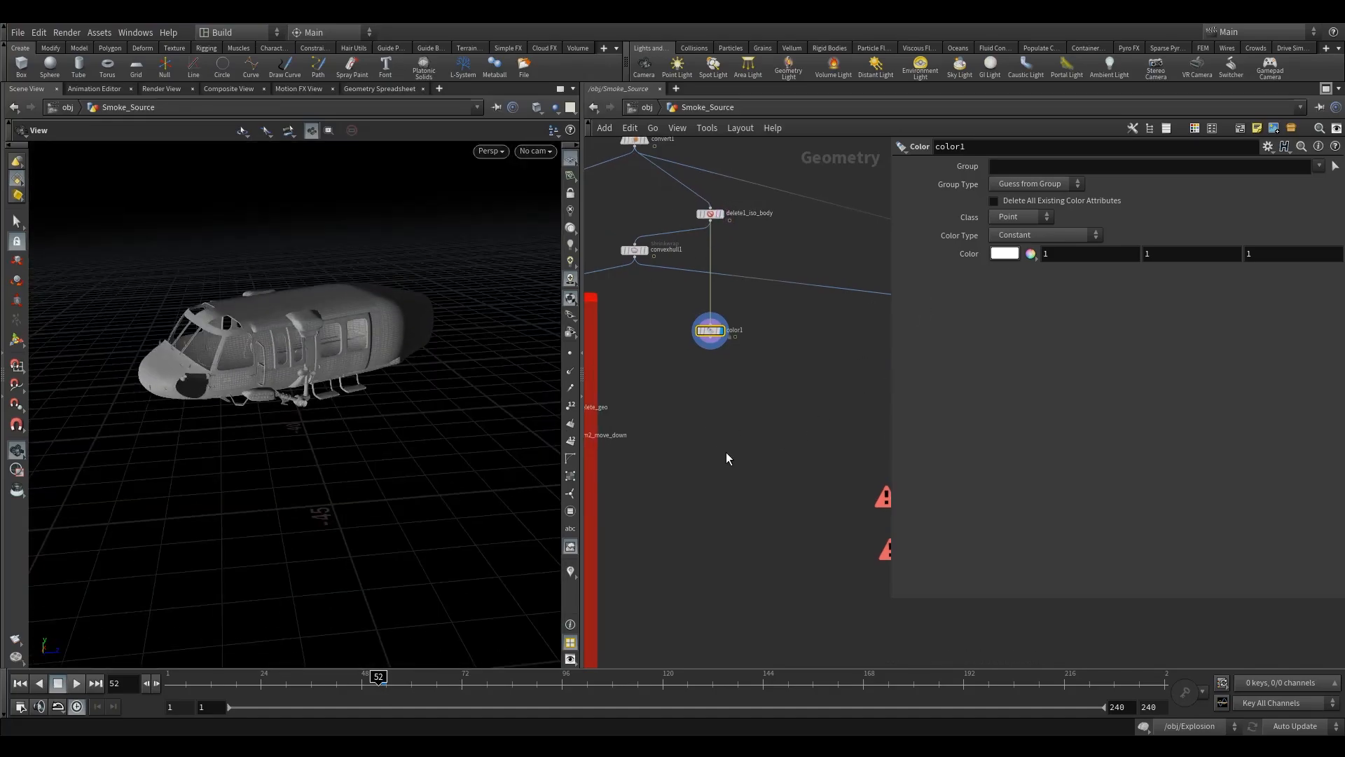
key(Tab)
mouse_move(847, 269)
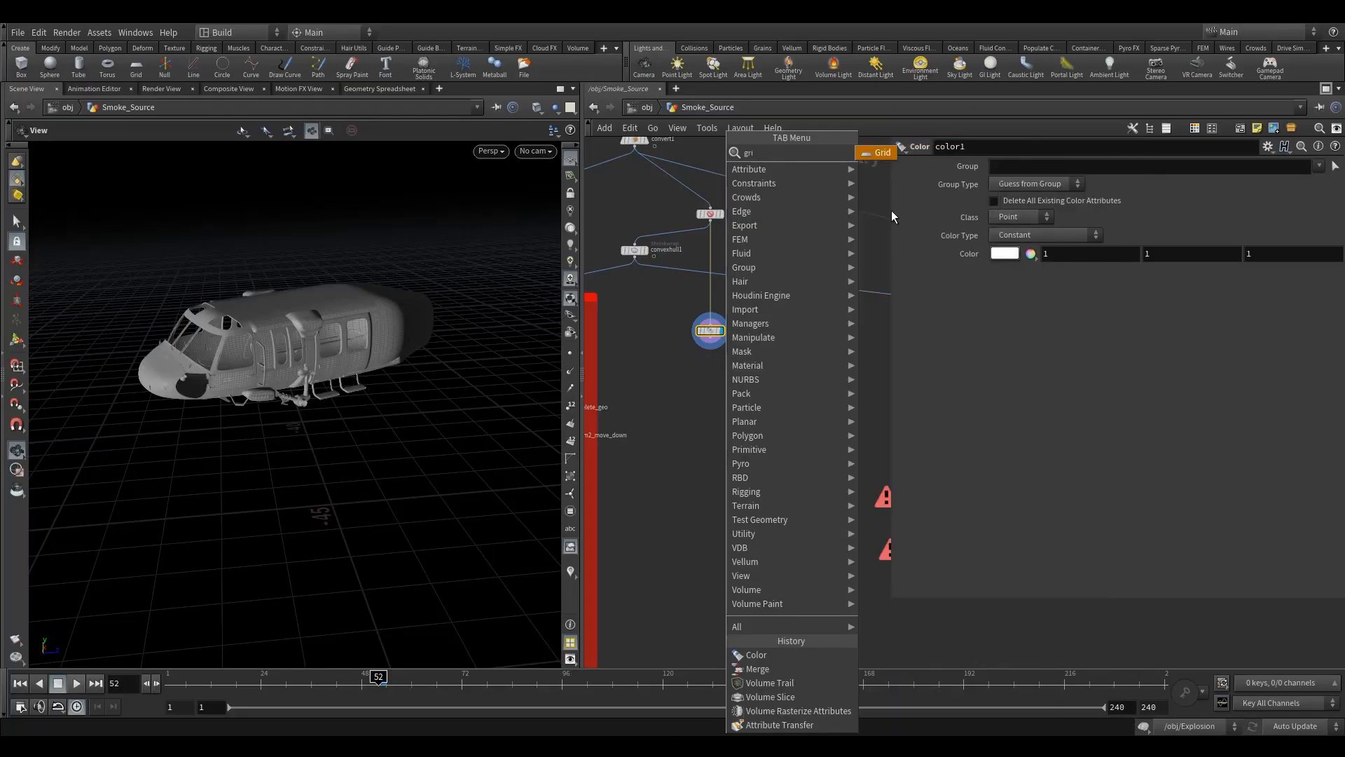
click(882, 149)
click(673, 332)
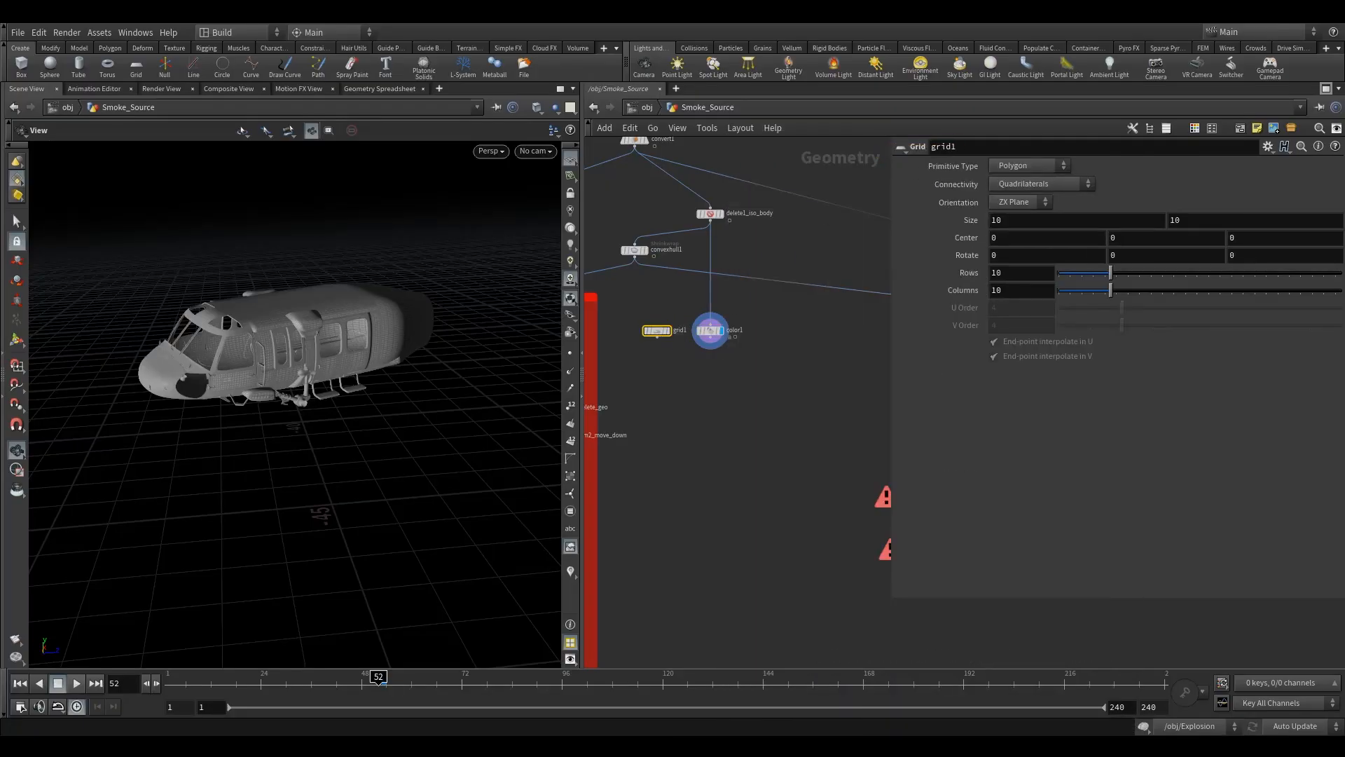
click(655, 330)
drag(628, 351, 628, 351)
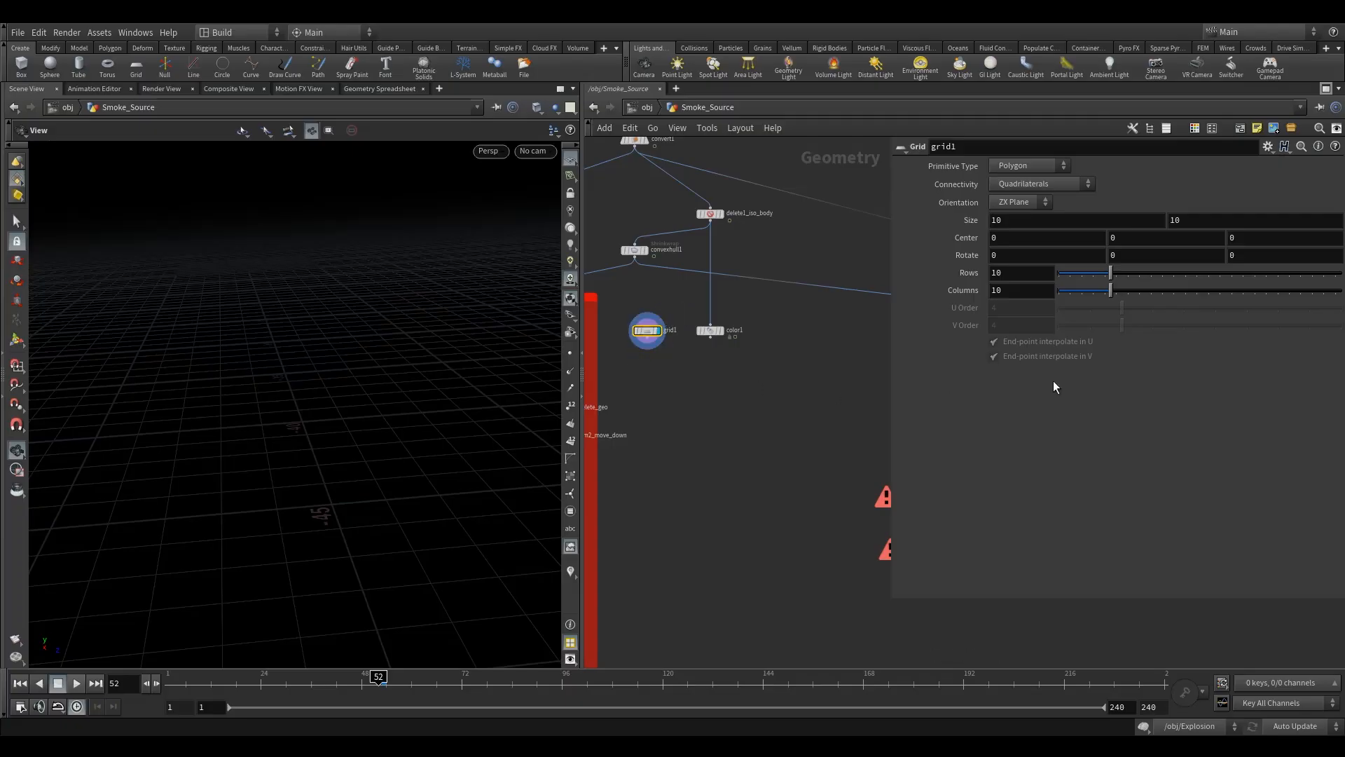
key(Return)
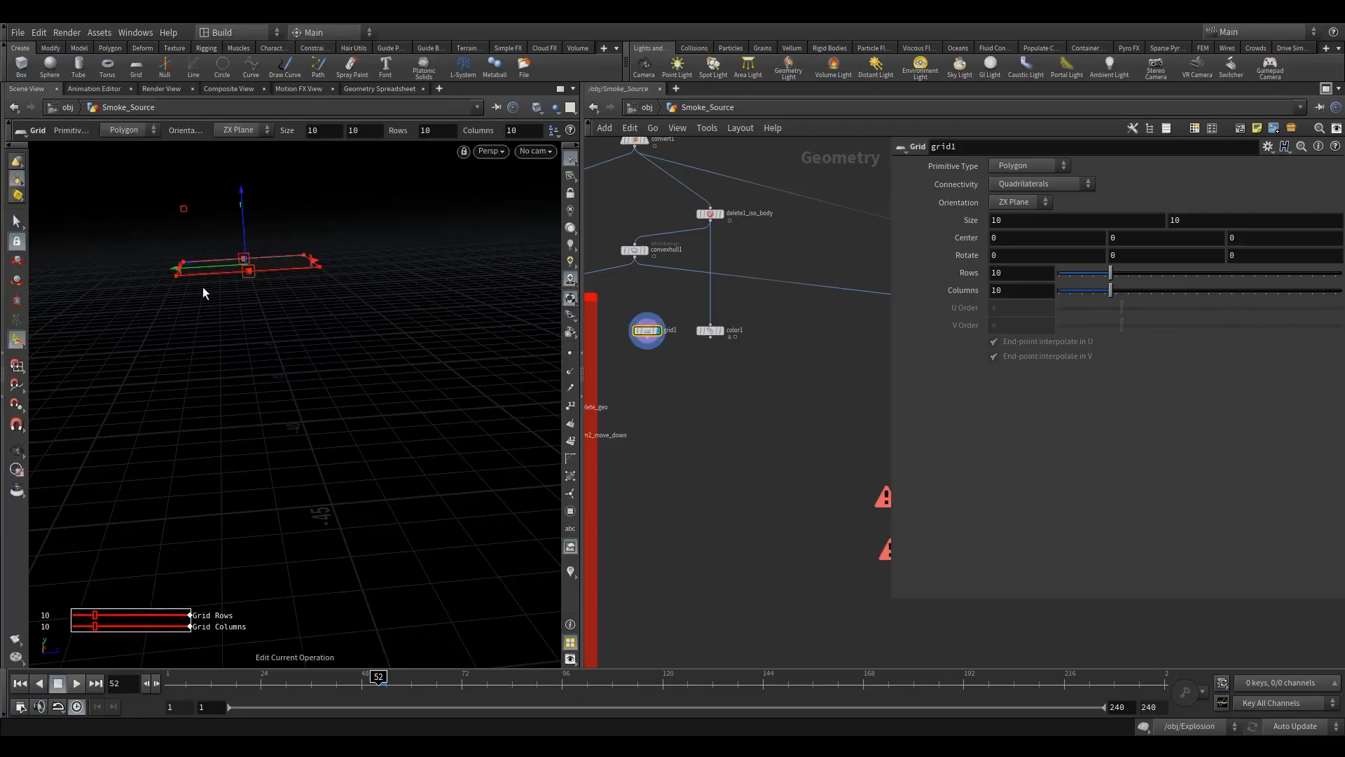
Show color1 as a template and set the grid's center X to -30 to bring it near the helicopter body.
drag(246, 244, 231, 313)
click(720, 345)
alt+drag(198, 217, 490, 350)
alt+drag(239, 367, 333, 385)
drag(530, 427, 152, 420)
drag(994, 241, 1137, 241)
text(30)
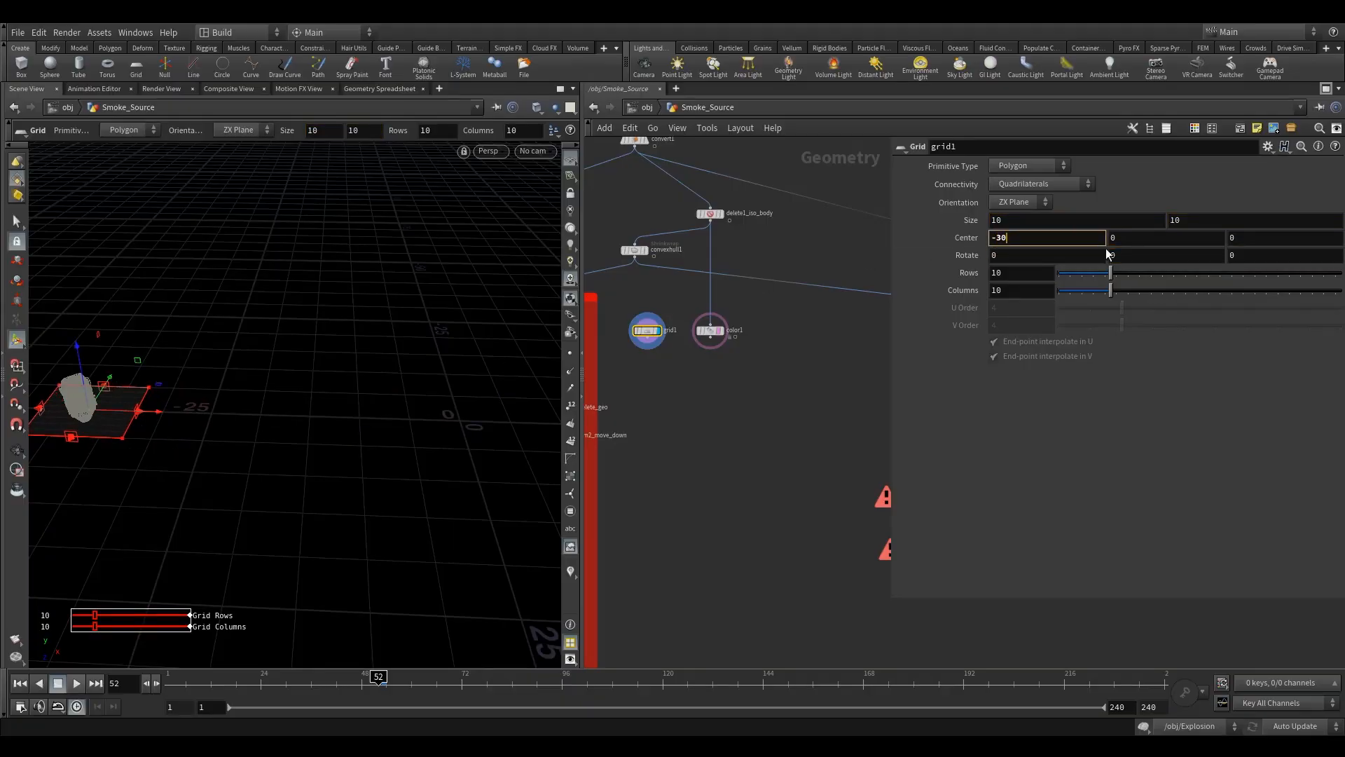
key(Return)
key(Escape)
drag(231, 372, 255, 405)
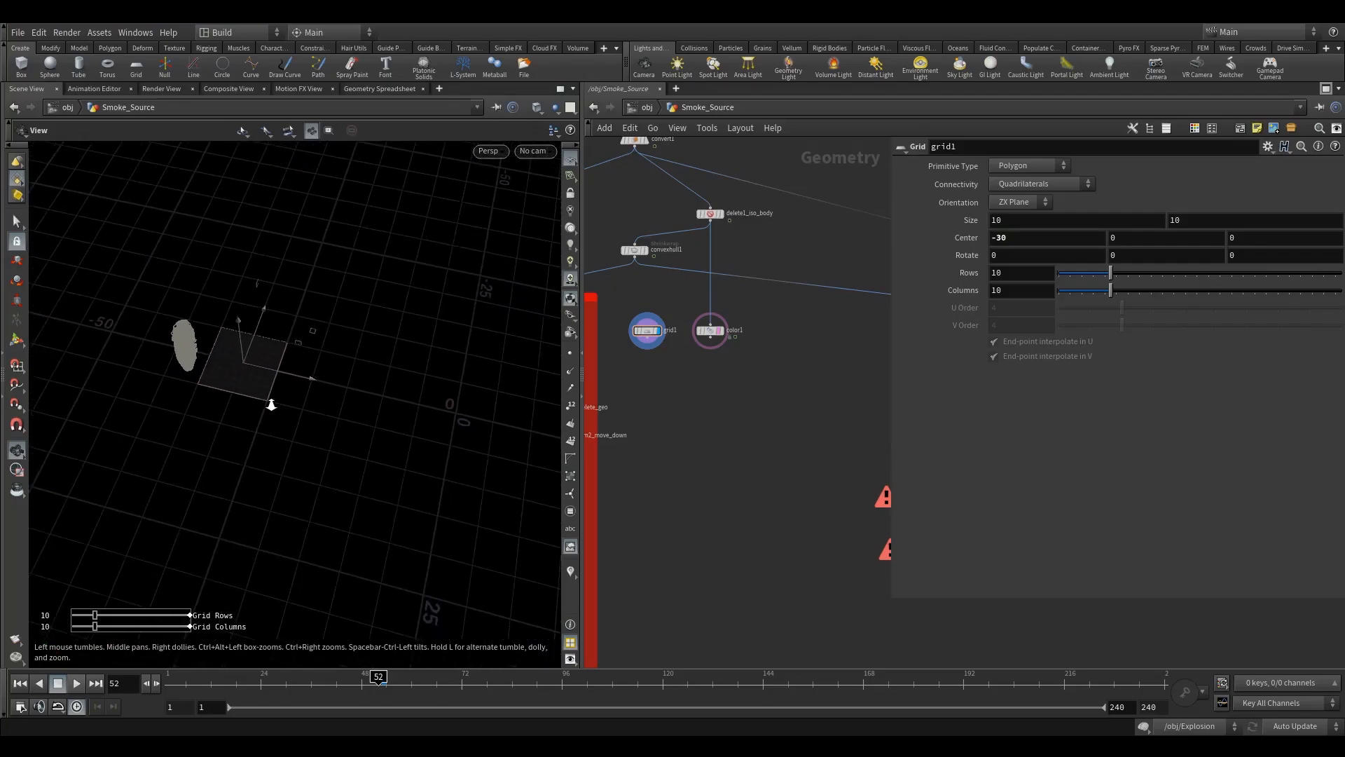
Set the grid's size to 60 by 40, checking its coverage of the helicopter body at frames 80 and 53.
key(Return)
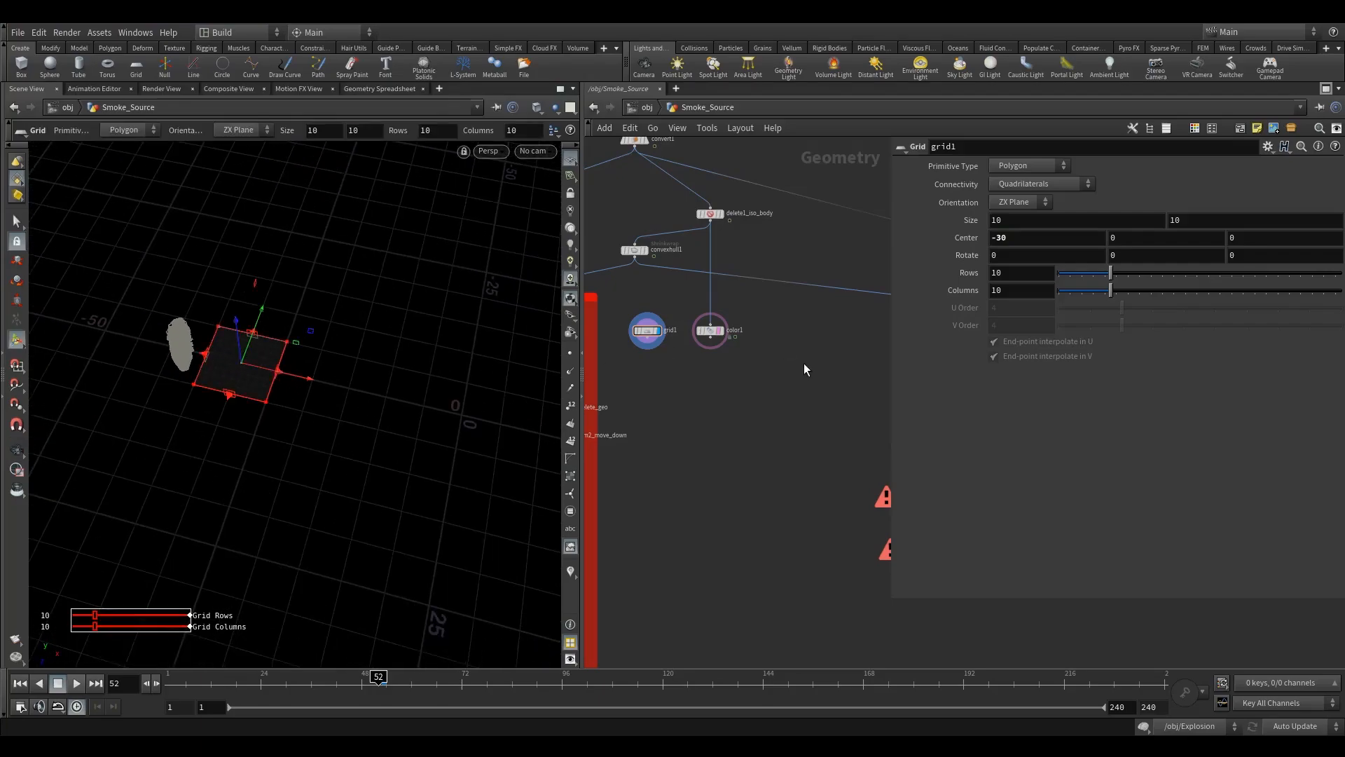
middle_click(1030, 221)
middle_drag(1031, 221, 1077, 171)
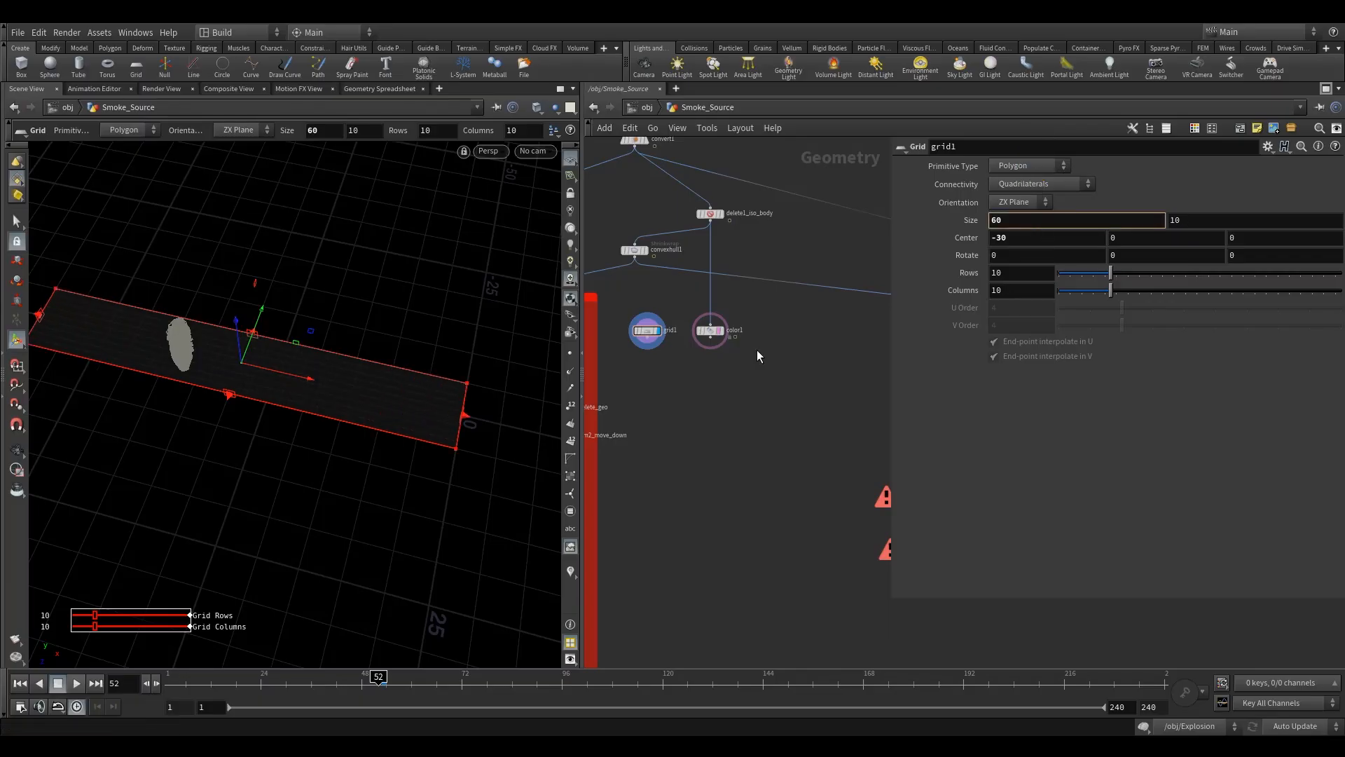
middle_drag(757, 351, 732, 333)
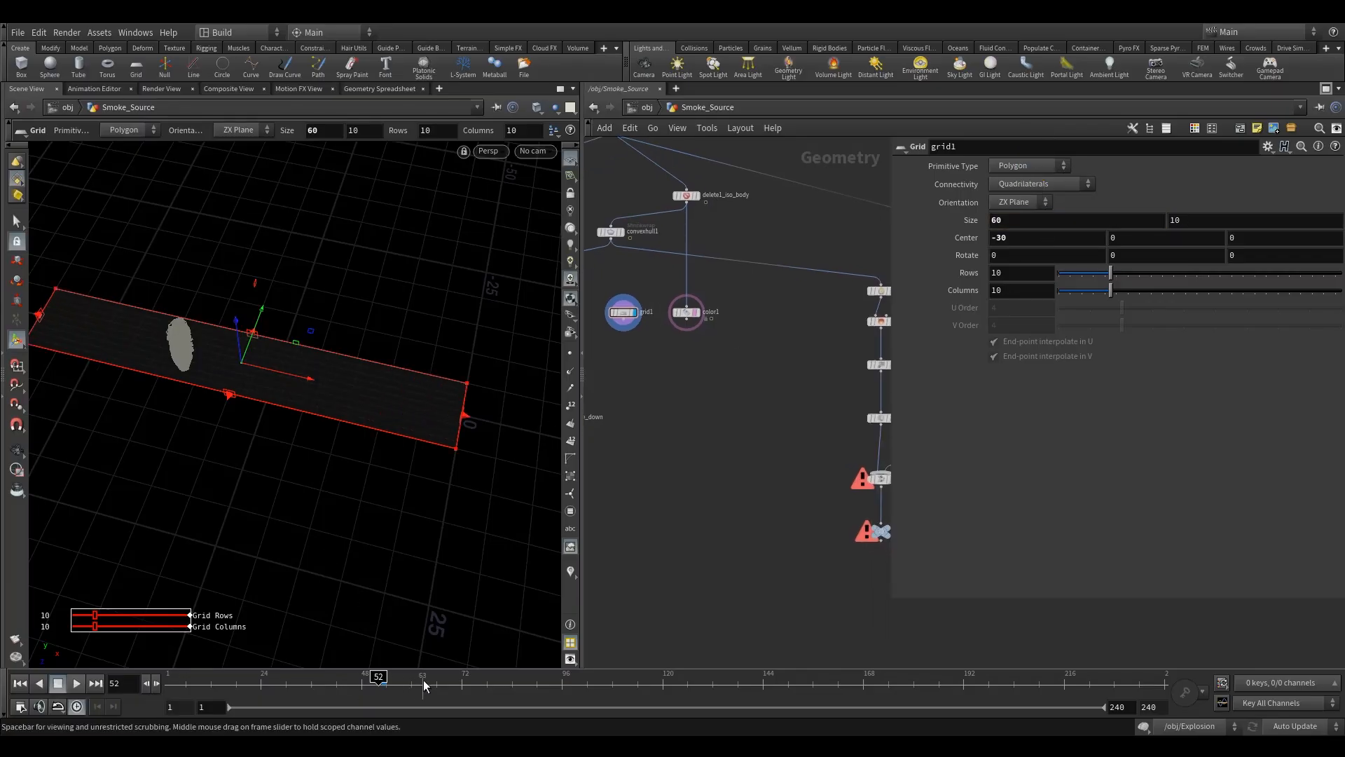
click(506, 687)
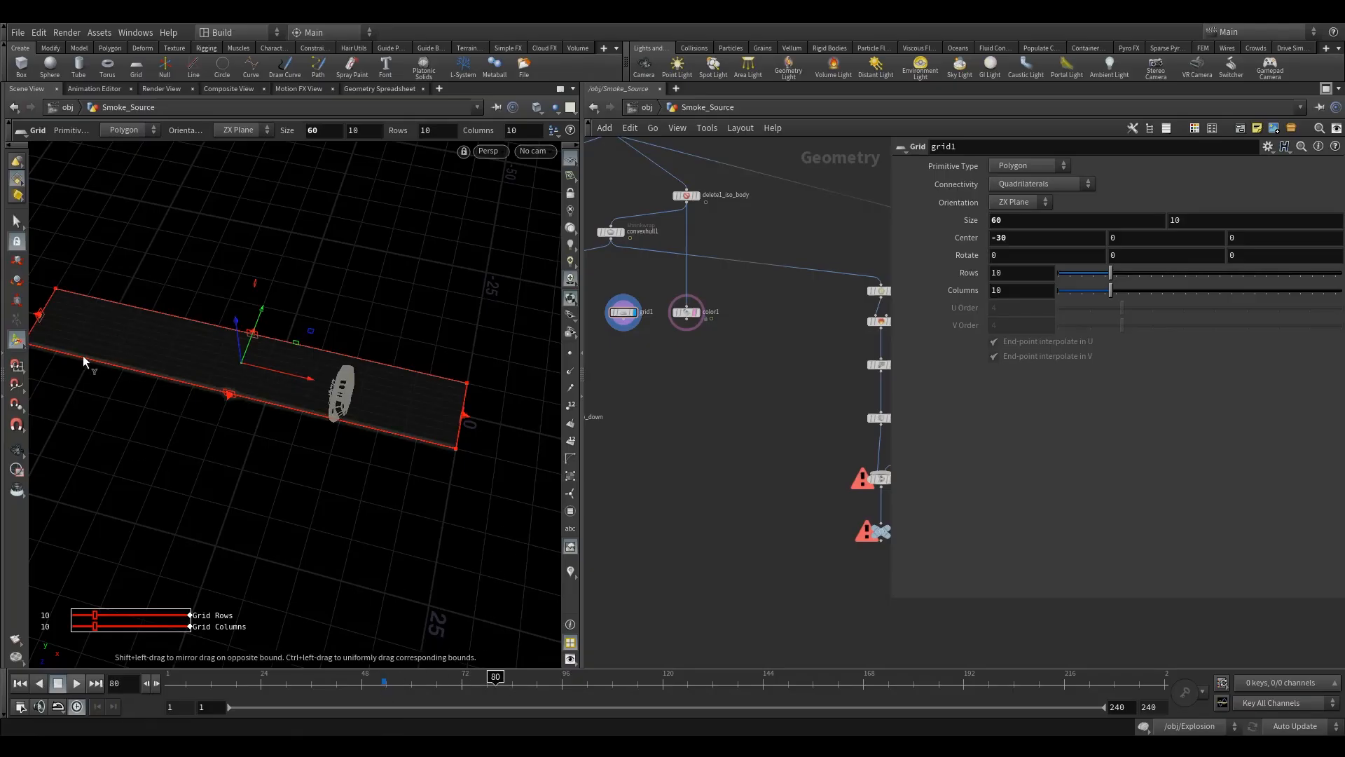
middle_drag(1206, 222, 1238, 165)
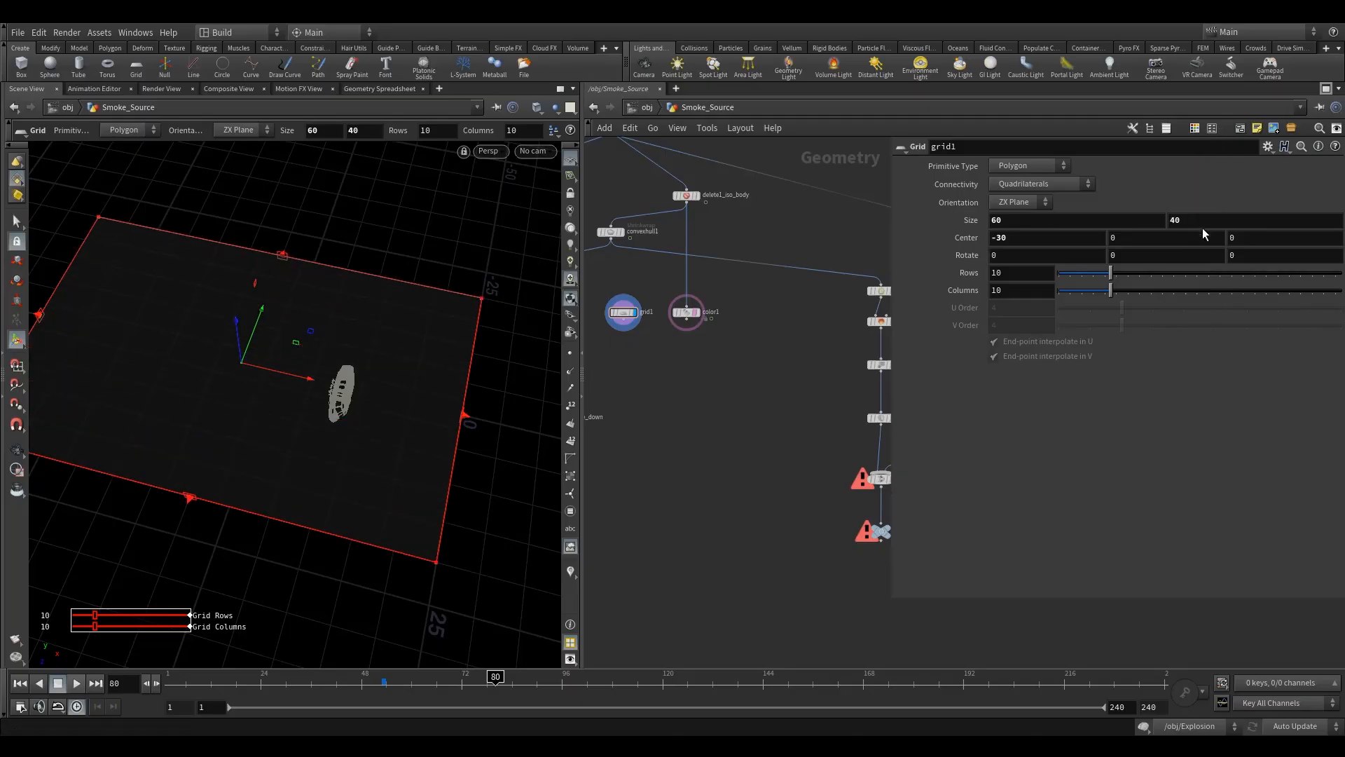
drag(379, 685, 382, 686)
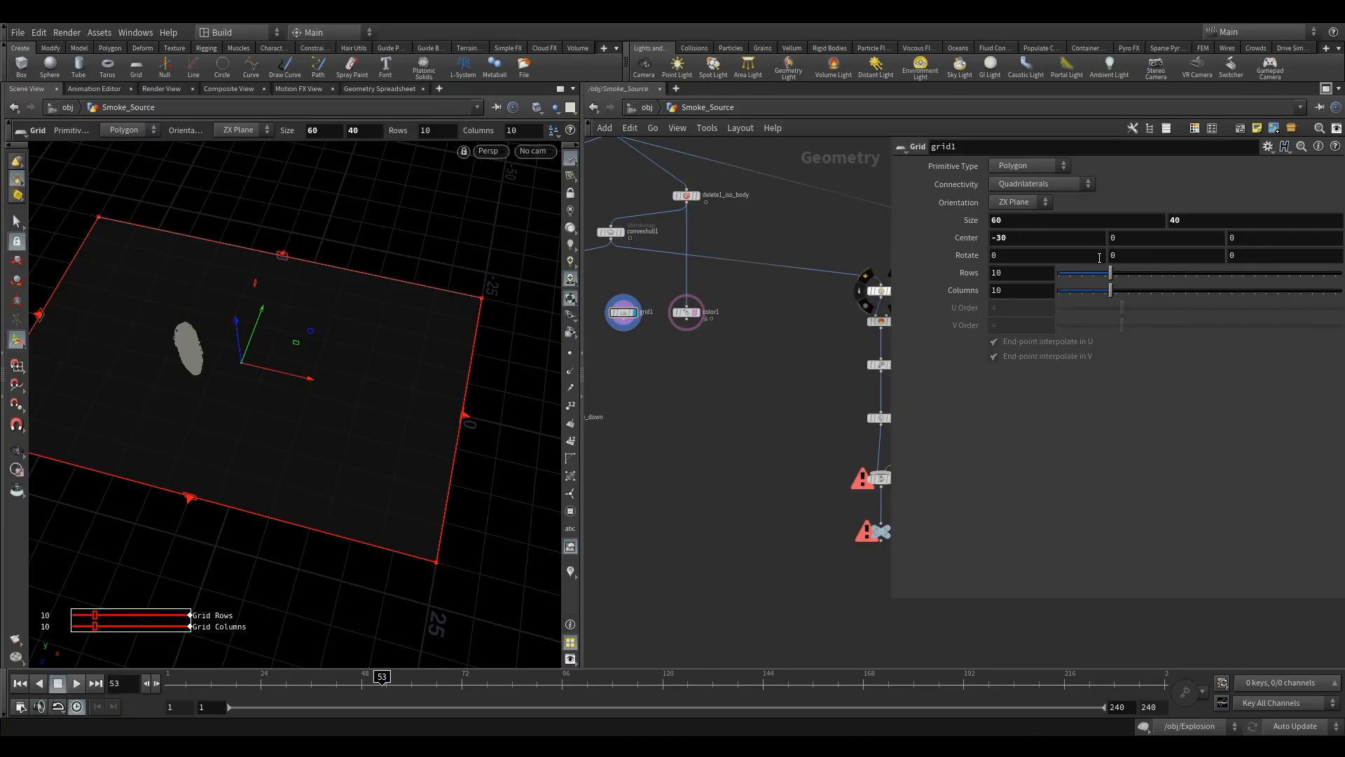
Set the grid's center Z to 2 and its rows and columns to 100 each.
middle_drag(1269, 239, 1296, 214)
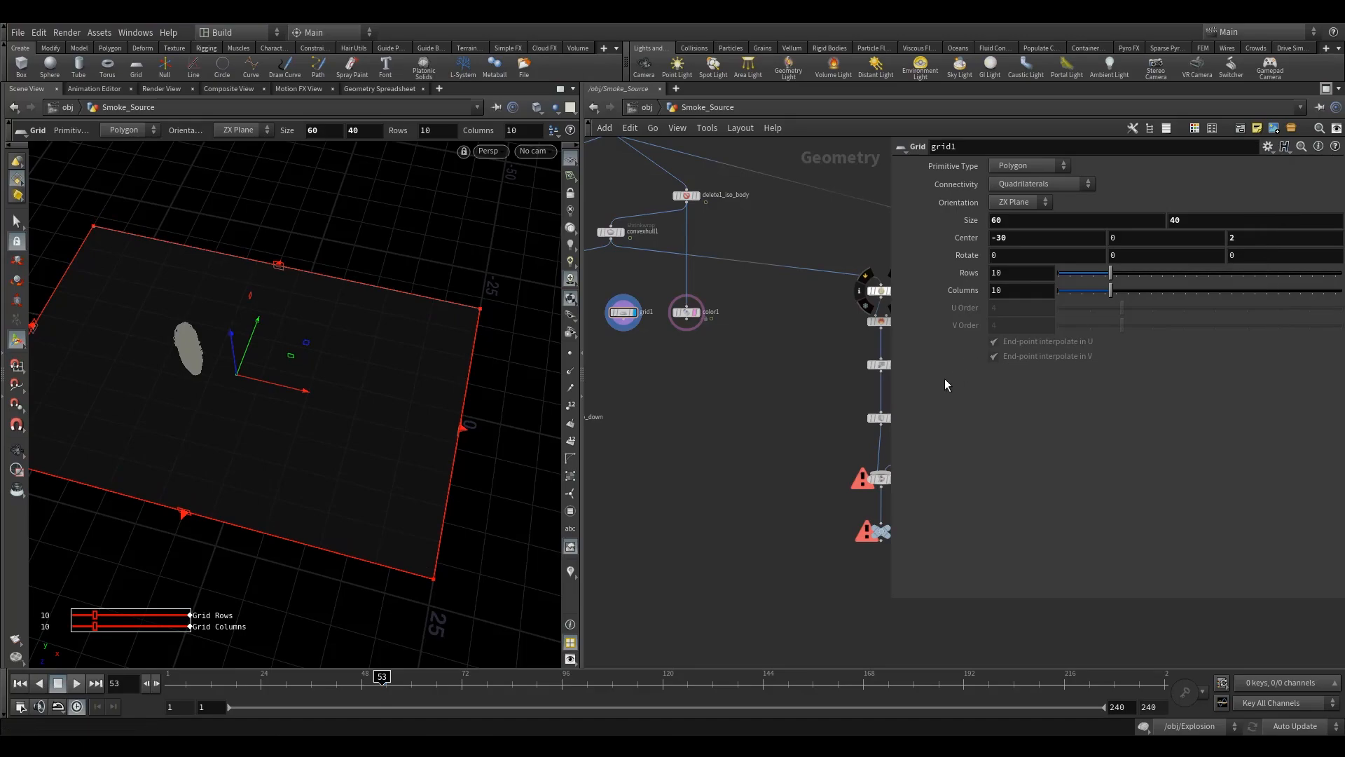
click(1027, 273)
text(0)
key(Tab)
text(0)
key(Return)
Add a Color node below grid1, wire it to the grid's output and display it.
middle_drag(733, 370, 766, 344)
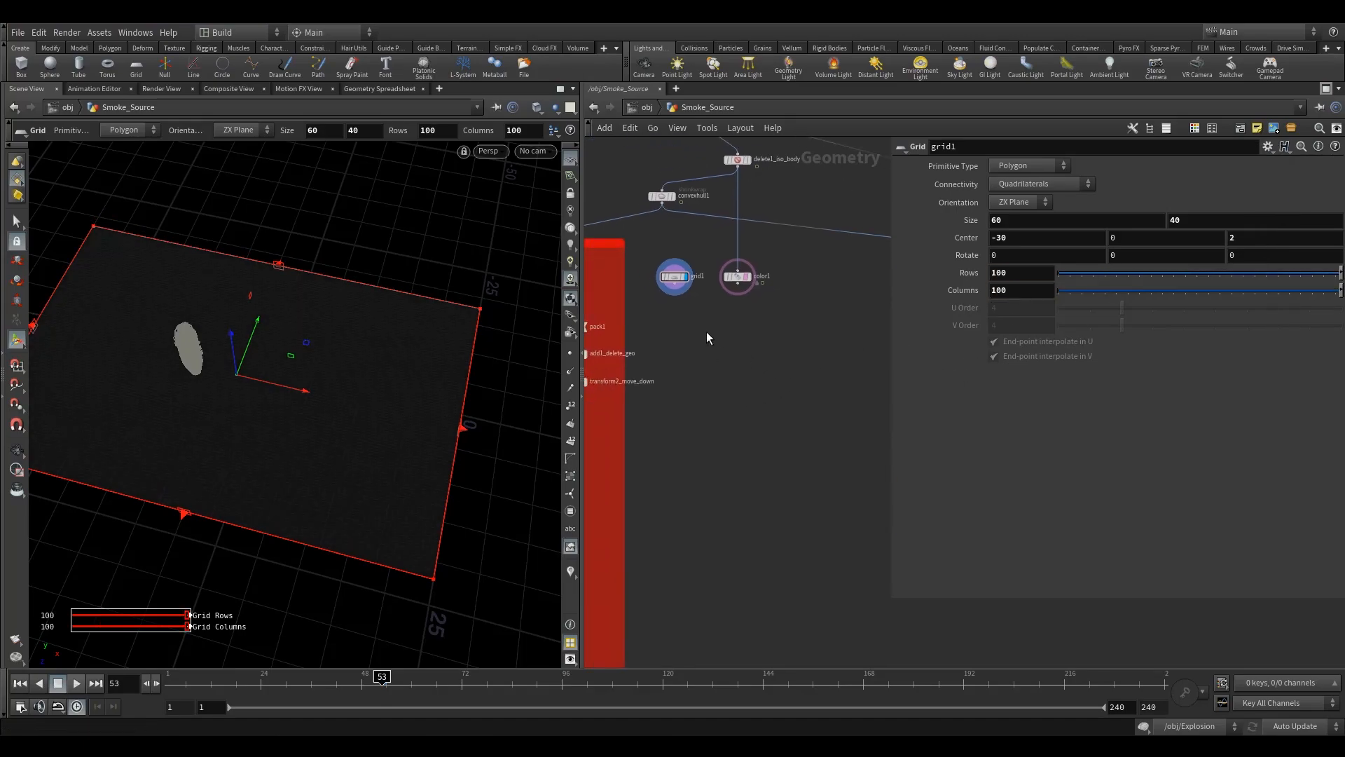
scroll(706, 331, up, 2)
click(661, 254)
key(Tab)
text(color)
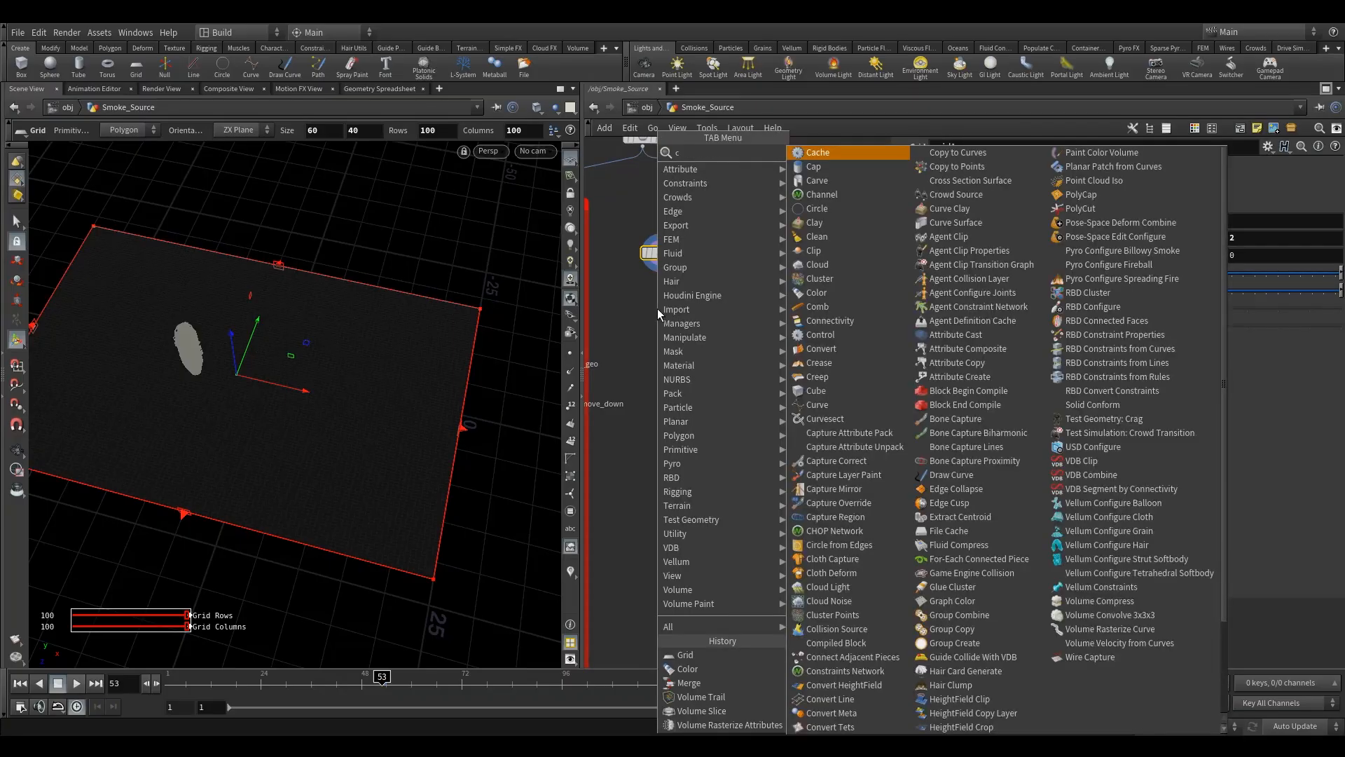
key(Return)
click(662, 324)
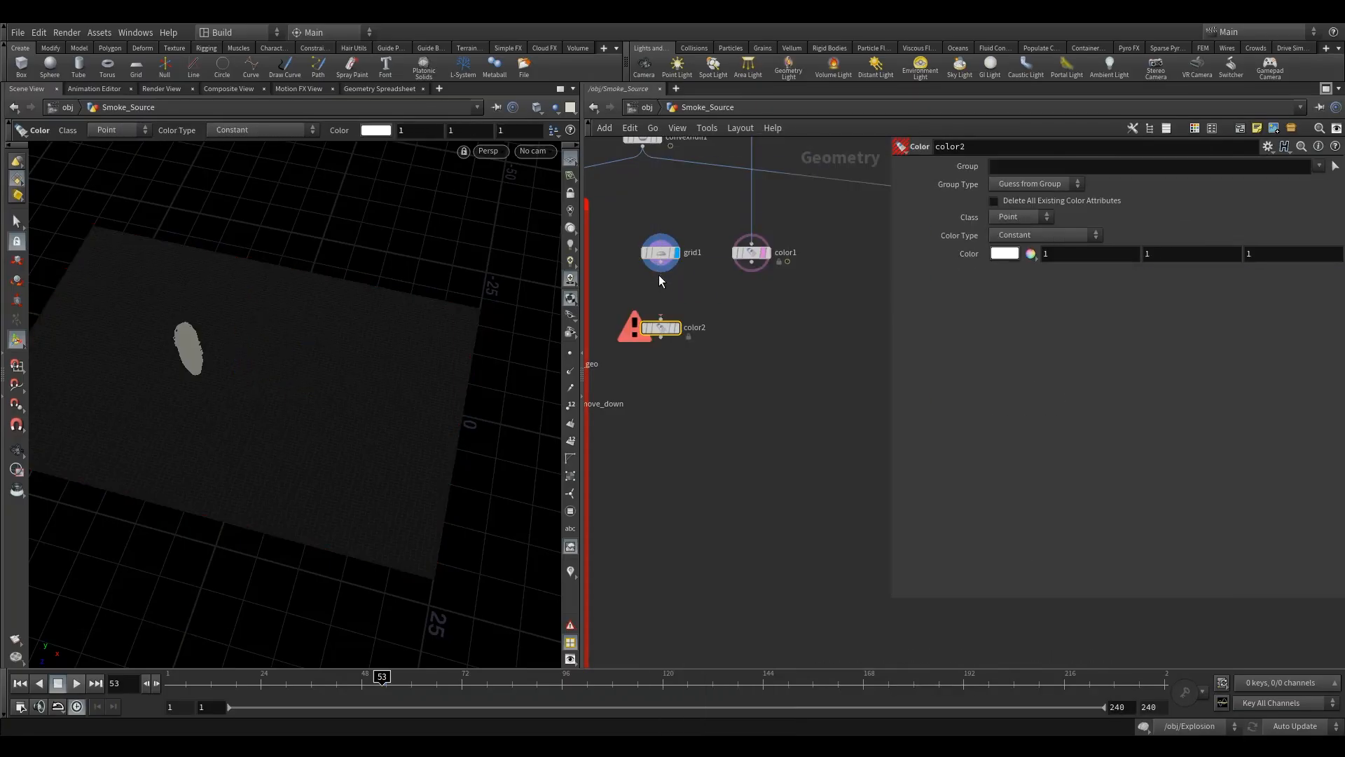
click(679, 309)
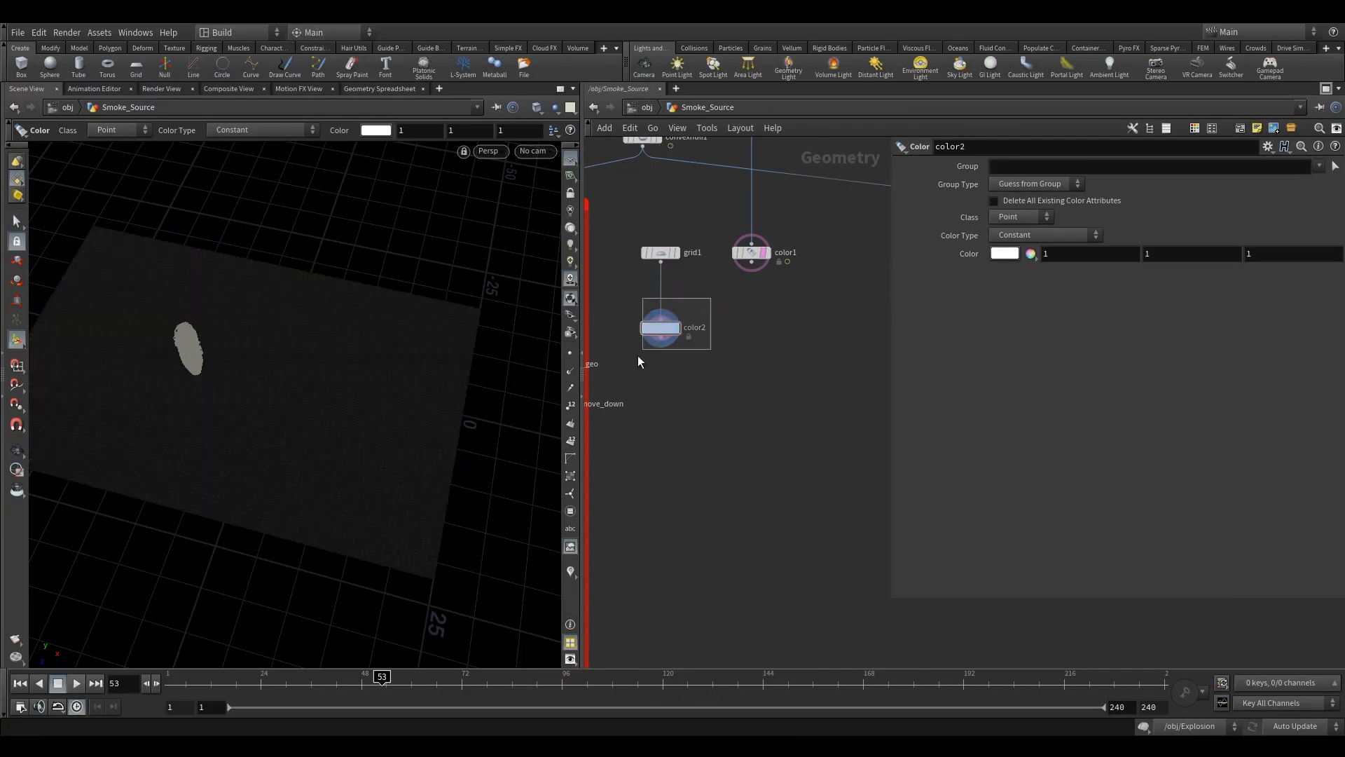
Set the grid's Color node to black.
click(1004, 251)
click(954, 221)
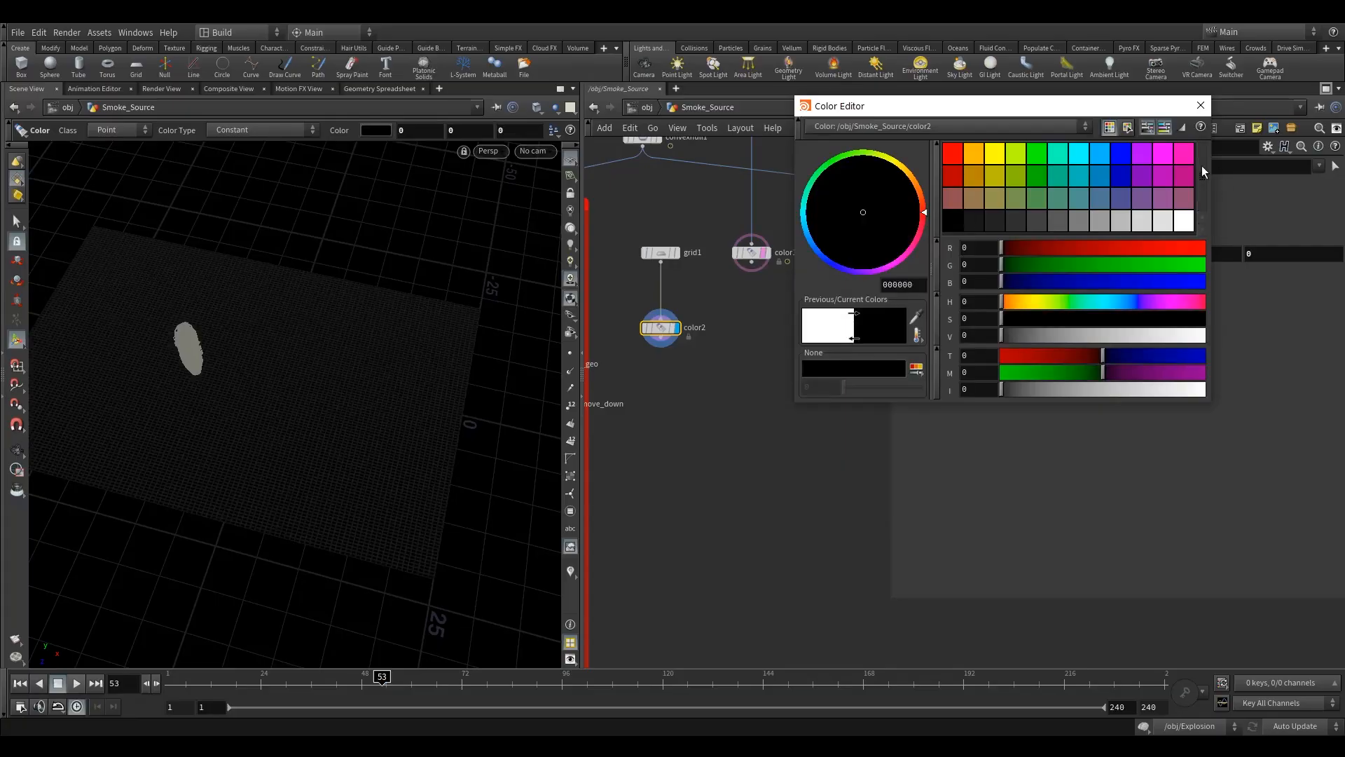
click(1199, 106)
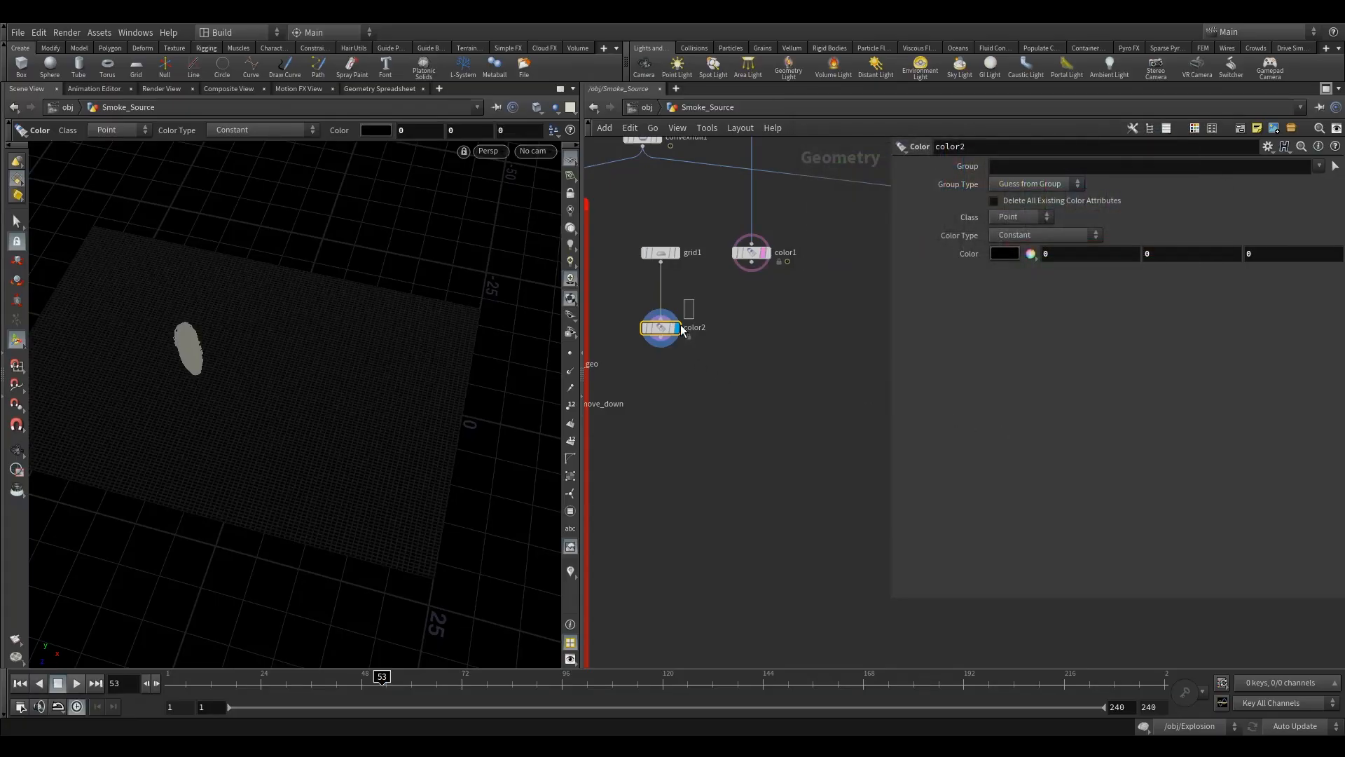
Turn off color1's template display and add an Attribute Transfer node with color2 as first input and color1 as second.
click(764, 254)
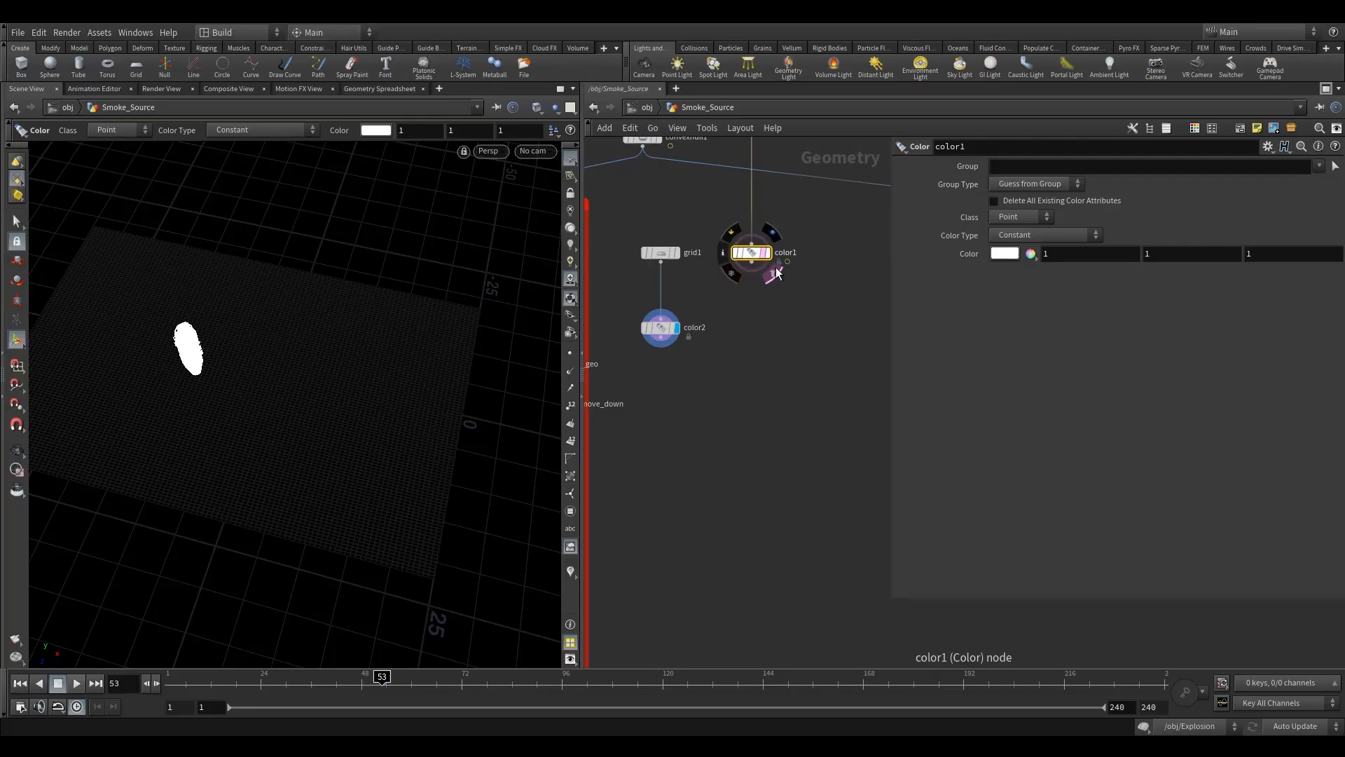
key(Tab)
text(at)
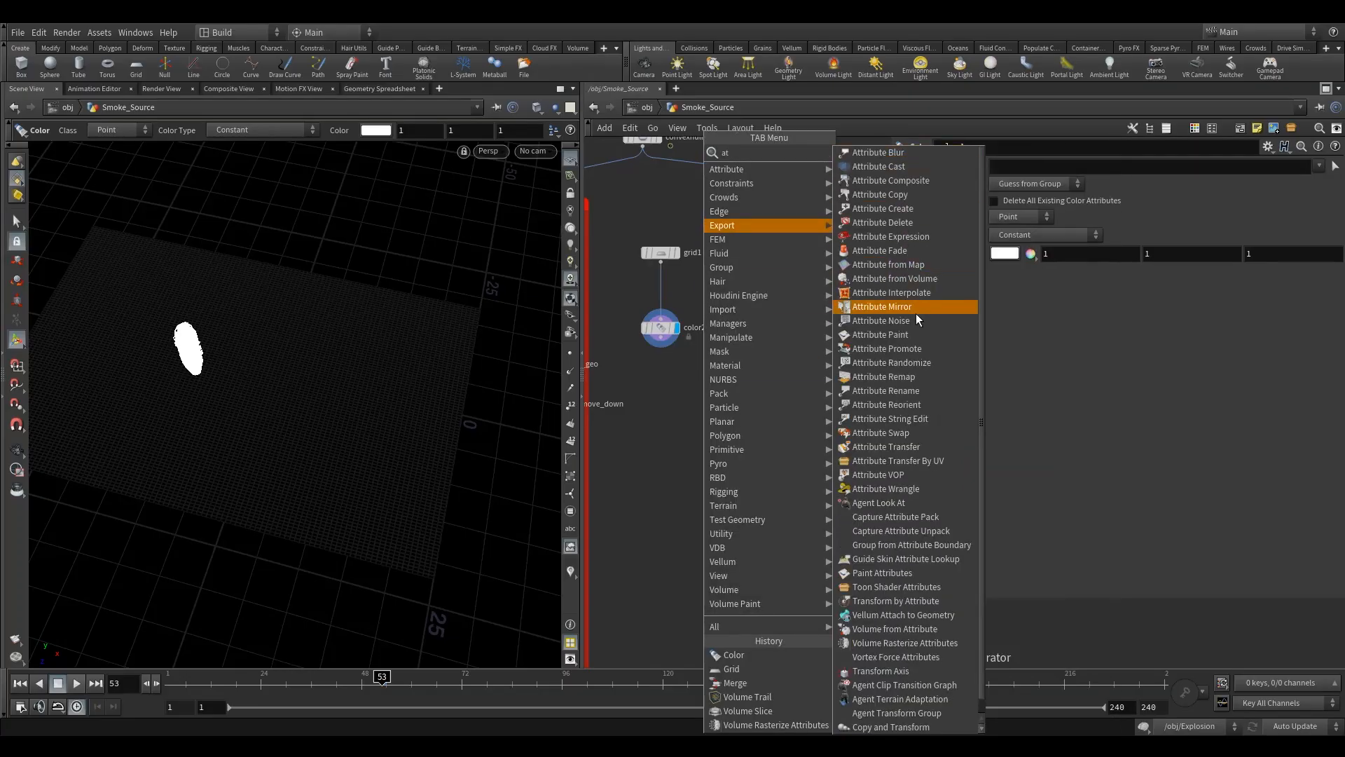
click(905, 450)
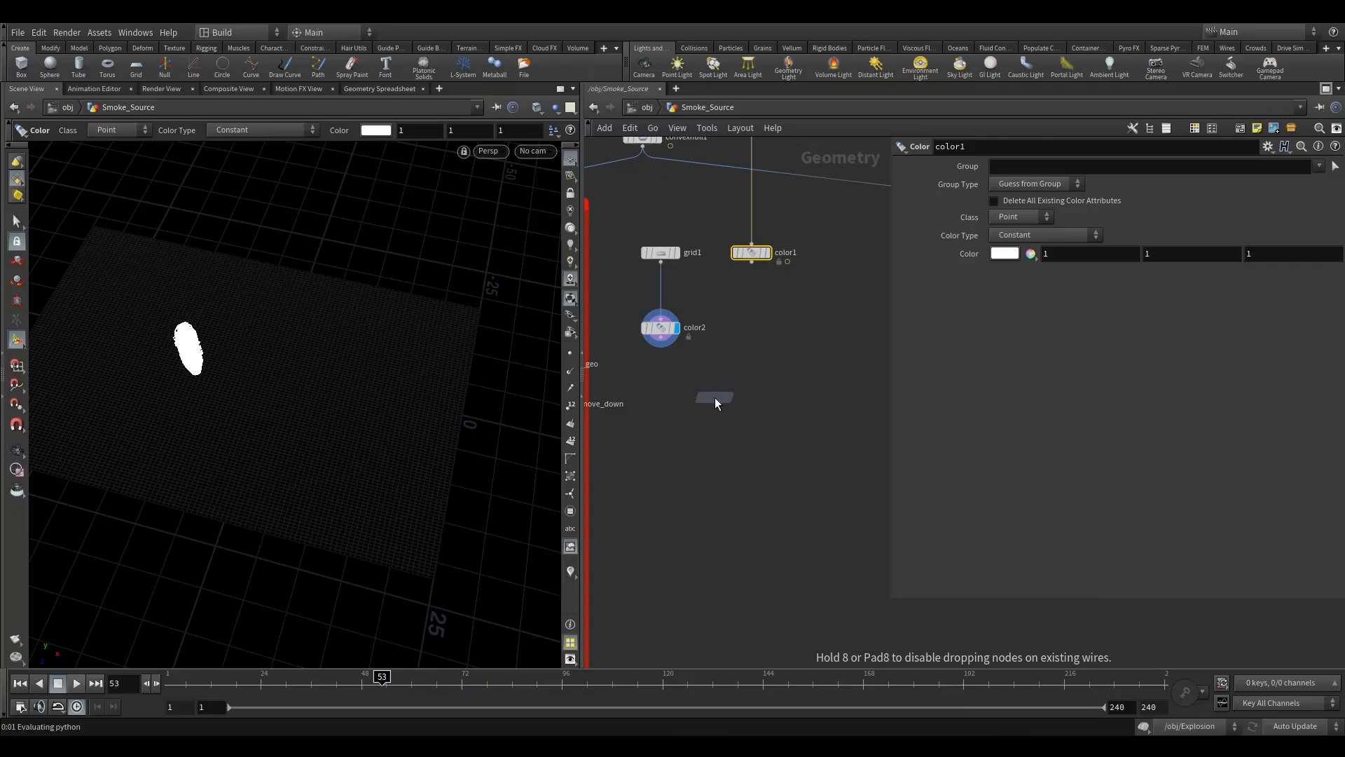
click(716, 397)
drag(752, 262, 722, 387)
drag(723, 396, 759, 405)
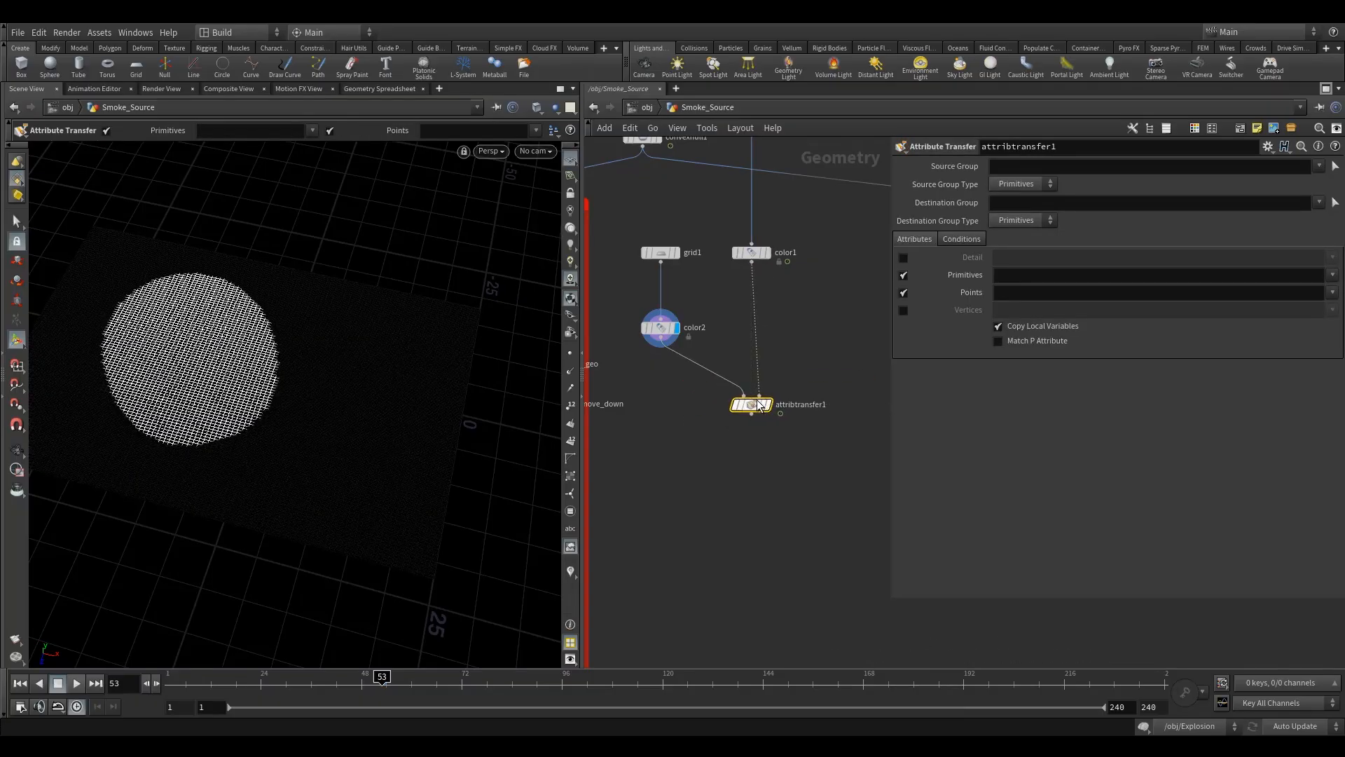
Disable primitive attributes on the Attribute Transfer node and transfer only the point attribute Cd.
click(904, 275)
click(1332, 292)
click(1304, 308)
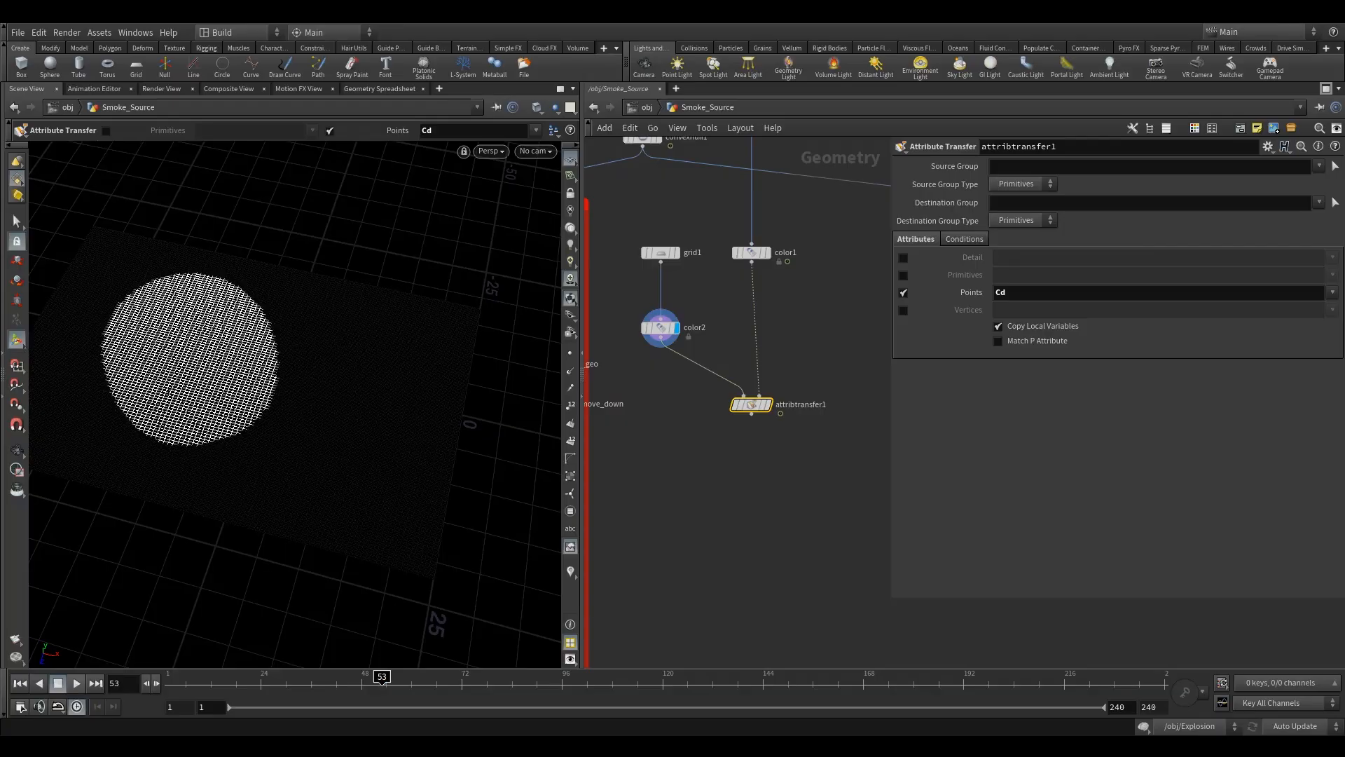
Display attribtransfer1 and set its distance threshold to 0 and blend width to 10.
click(967, 240)
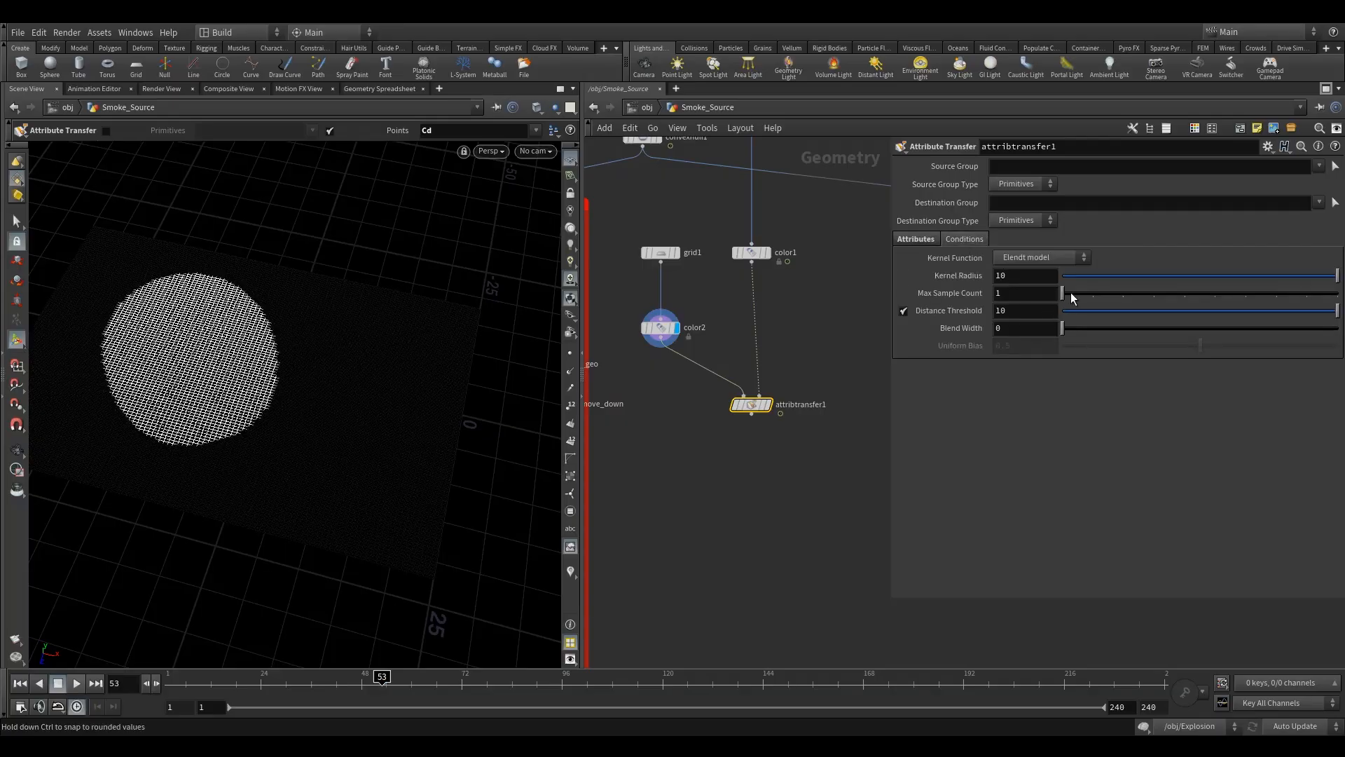
drag(1107, 312, 981, 321)
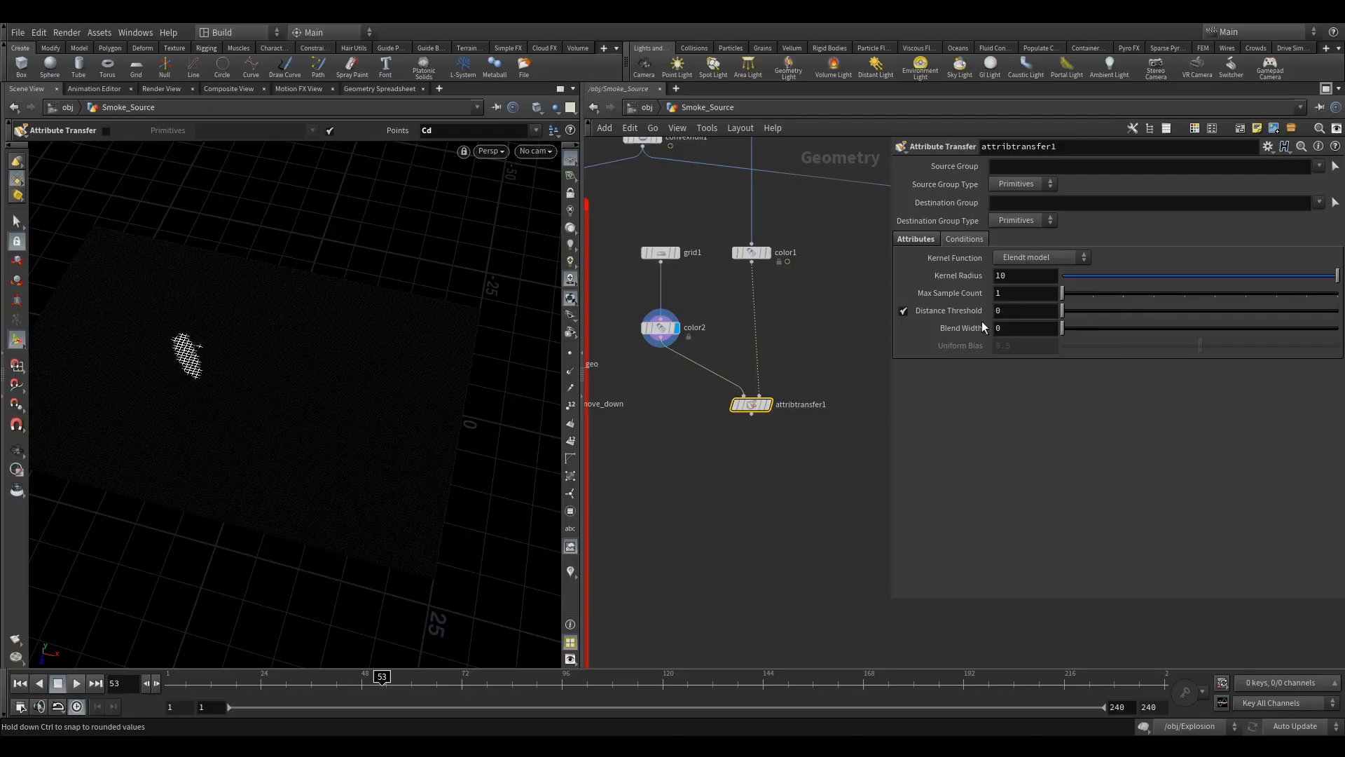
click(766, 405)
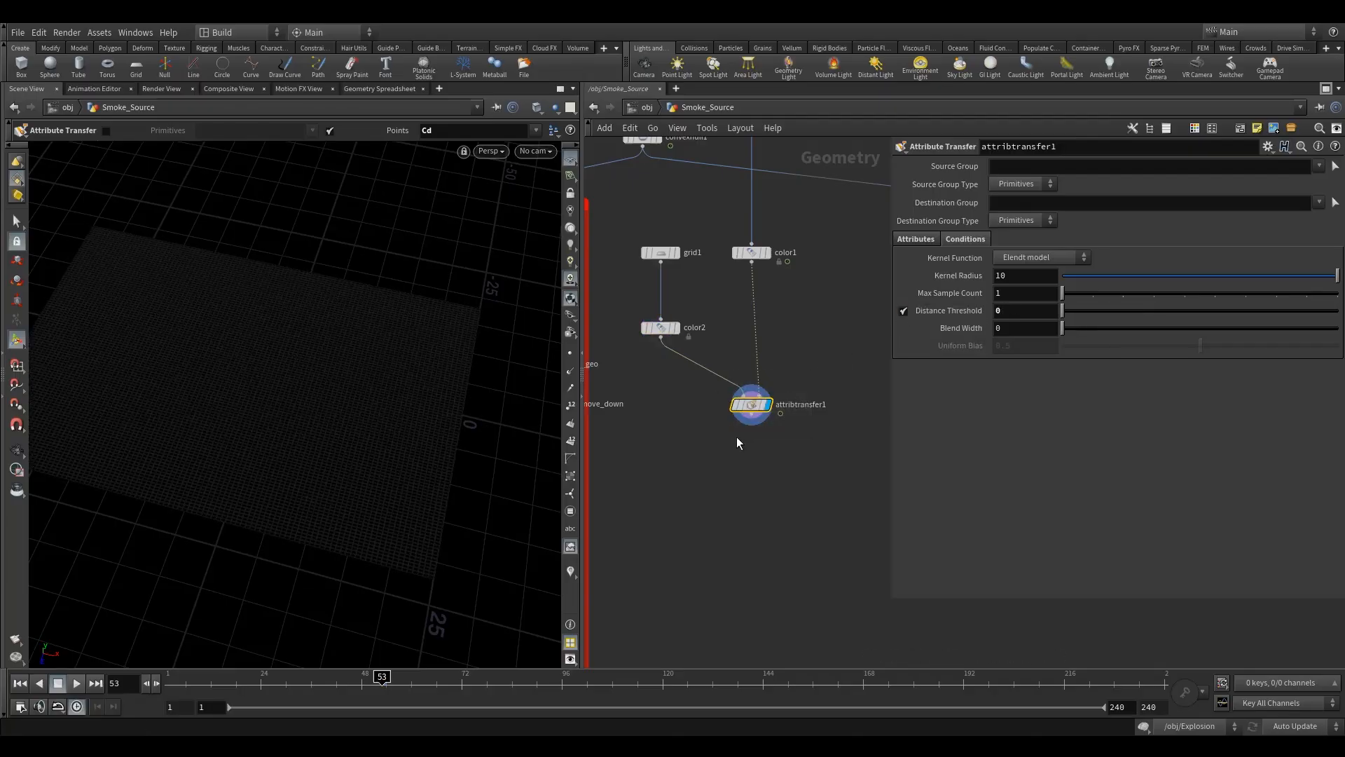
drag(1076, 328, 1337, 327)
At frame 65, set attribtransfer1's blend width to 4.81 and its kernel function to Blinn model.
drag(384, 678, 432, 679)
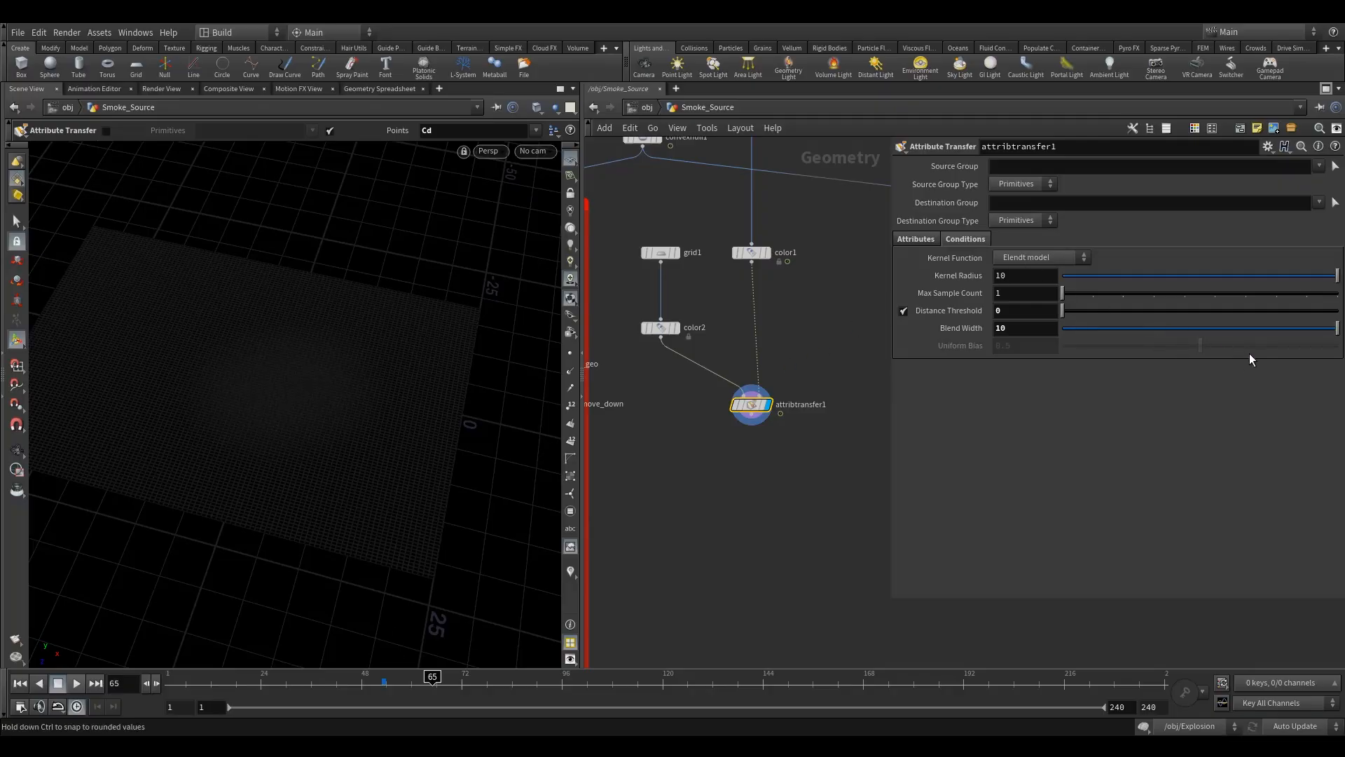
drag(1217, 339, 1195, 337)
click(1007, 256)
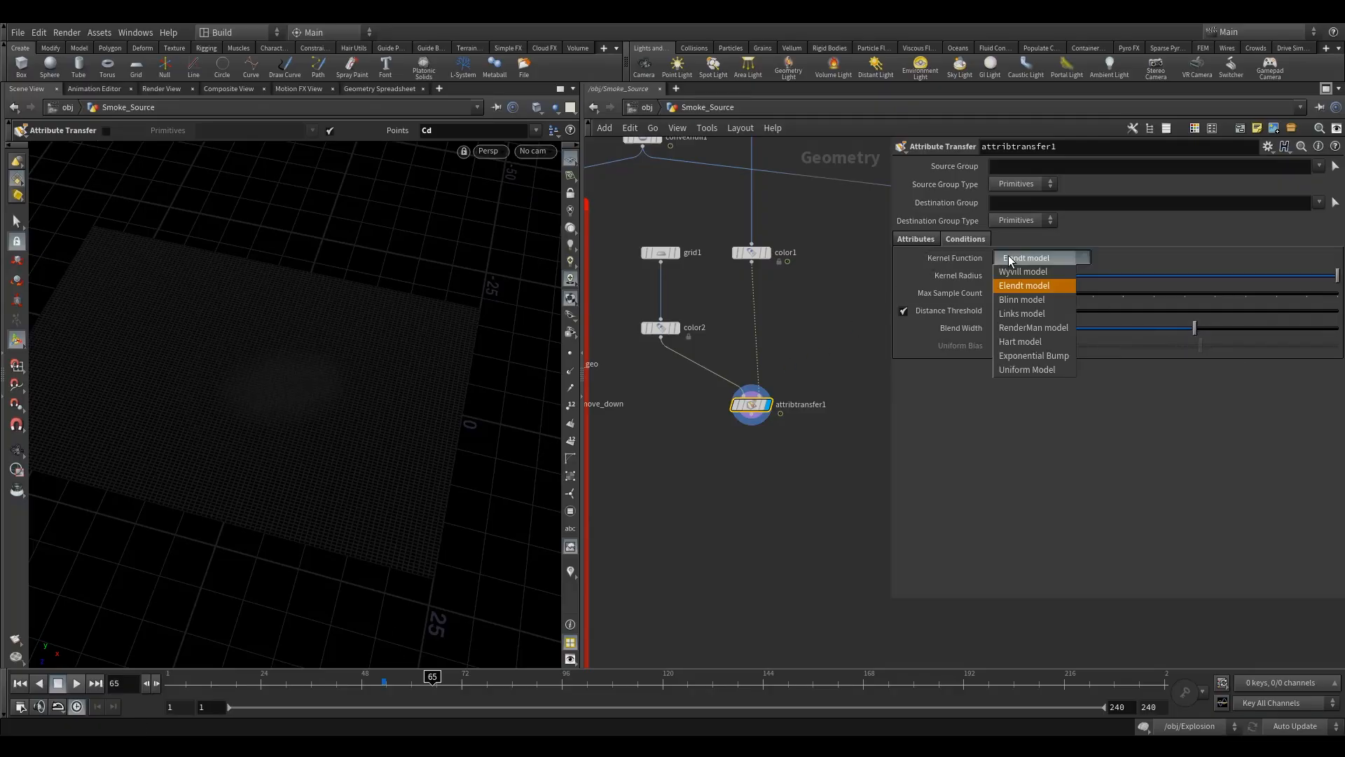
click(1031, 298)
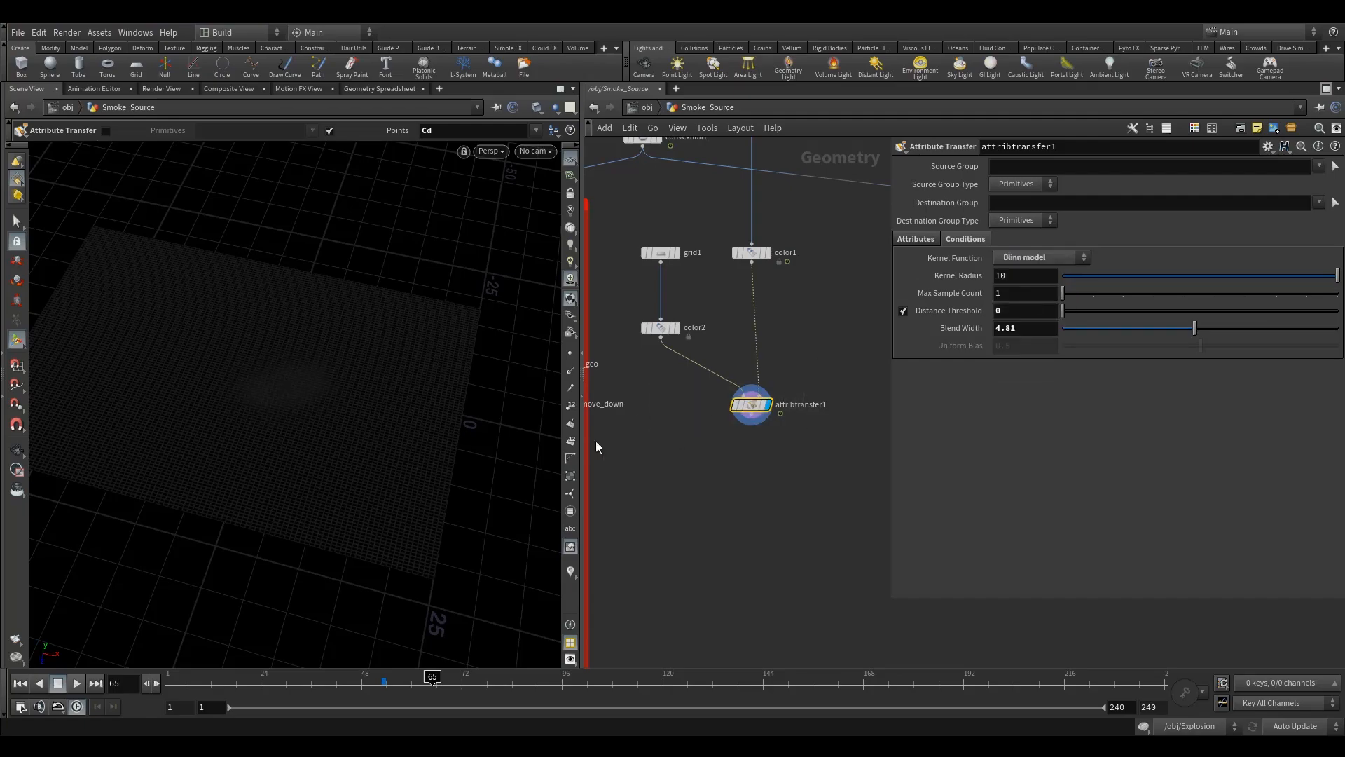
Nudge attribtransfer1 upward and turn off viewport lighting to view the transferred color on the grid up close.
alt+drag(311, 418, 309, 372)
alt+right_drag(309, 372, 450, 379)
alt+drag(450, 379, 429, 420)
drag(750, 408, 750, 403)
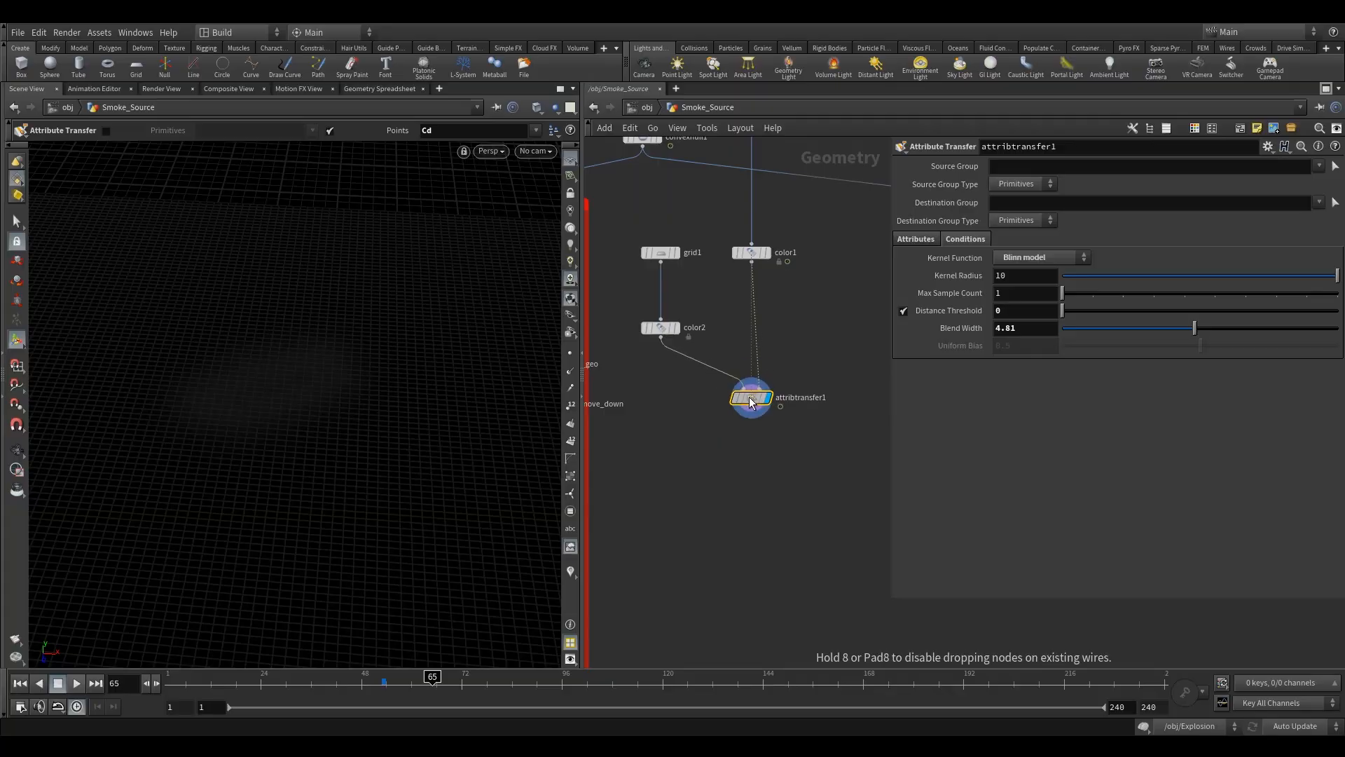
click(660, 327)
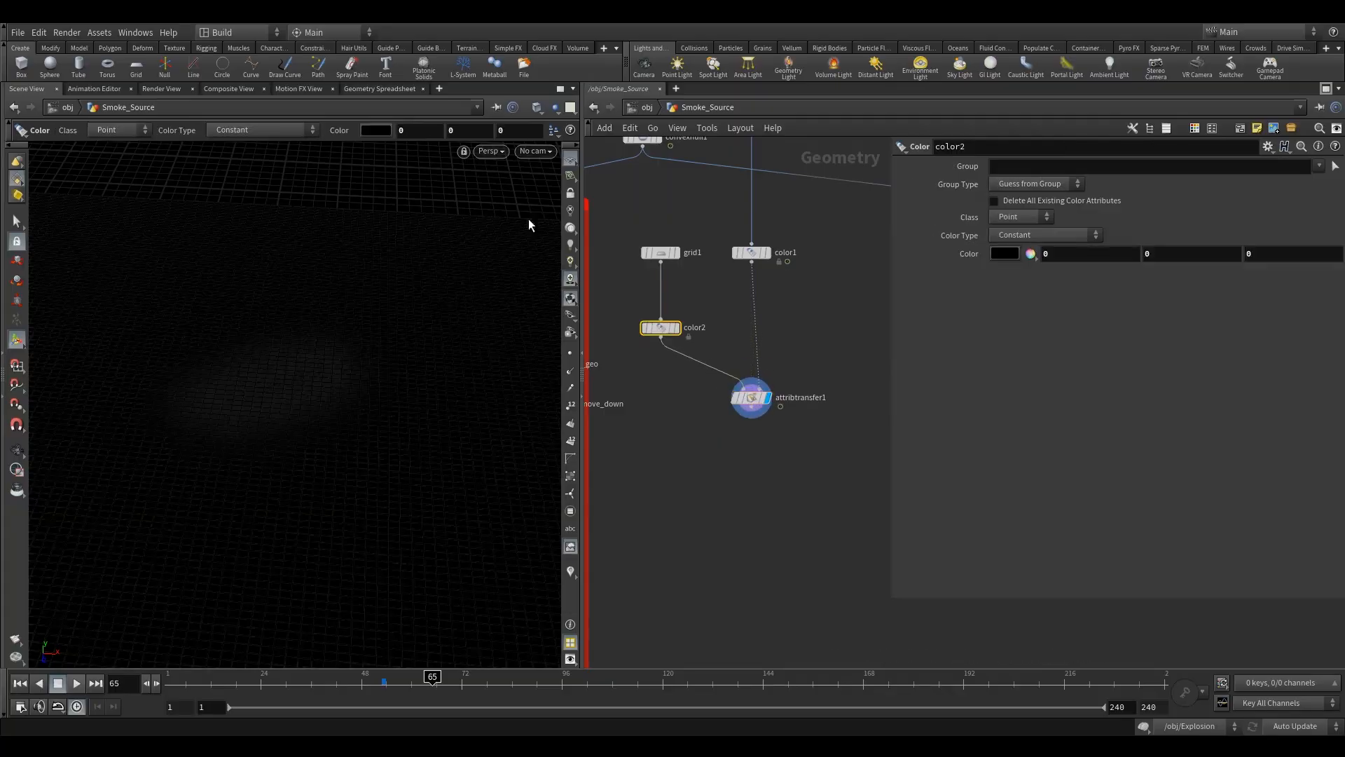
click(571, 226)
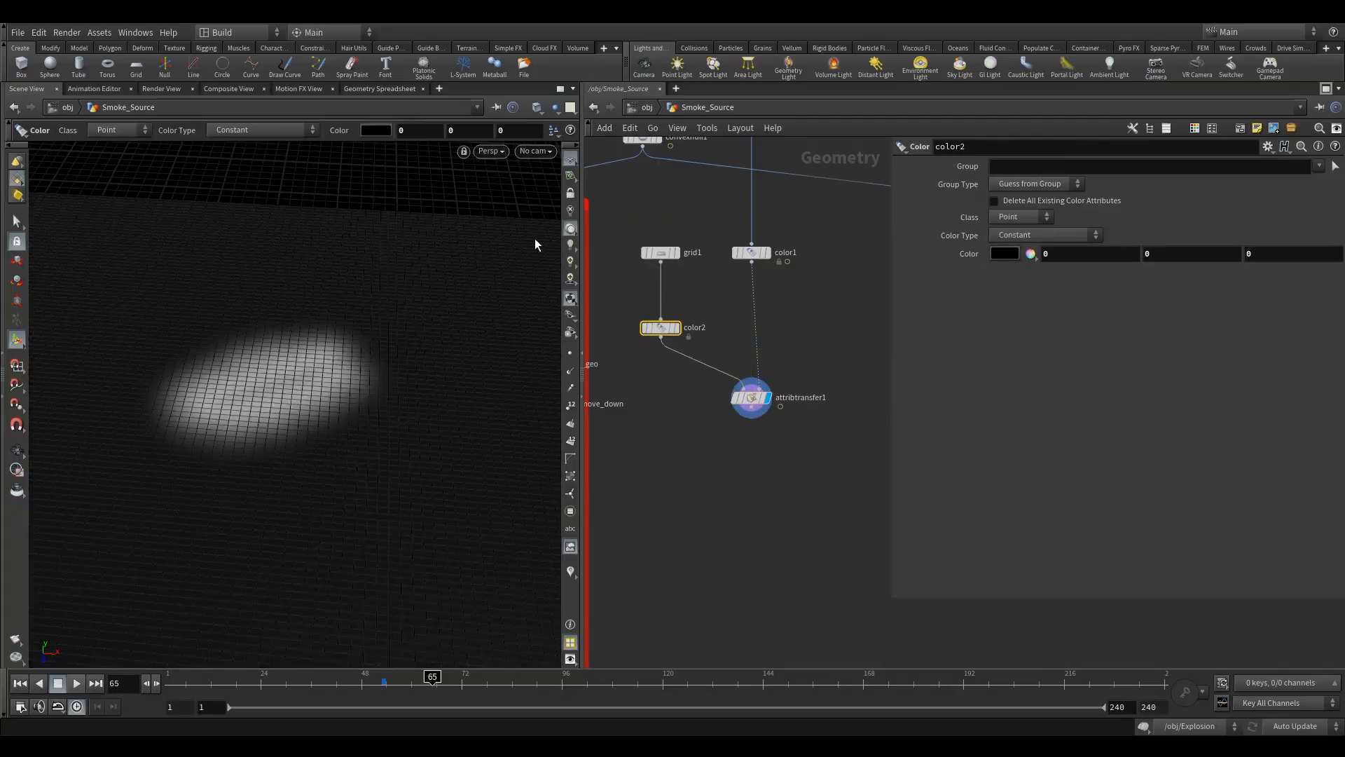
alt+drag(421, 308, 407, 418)
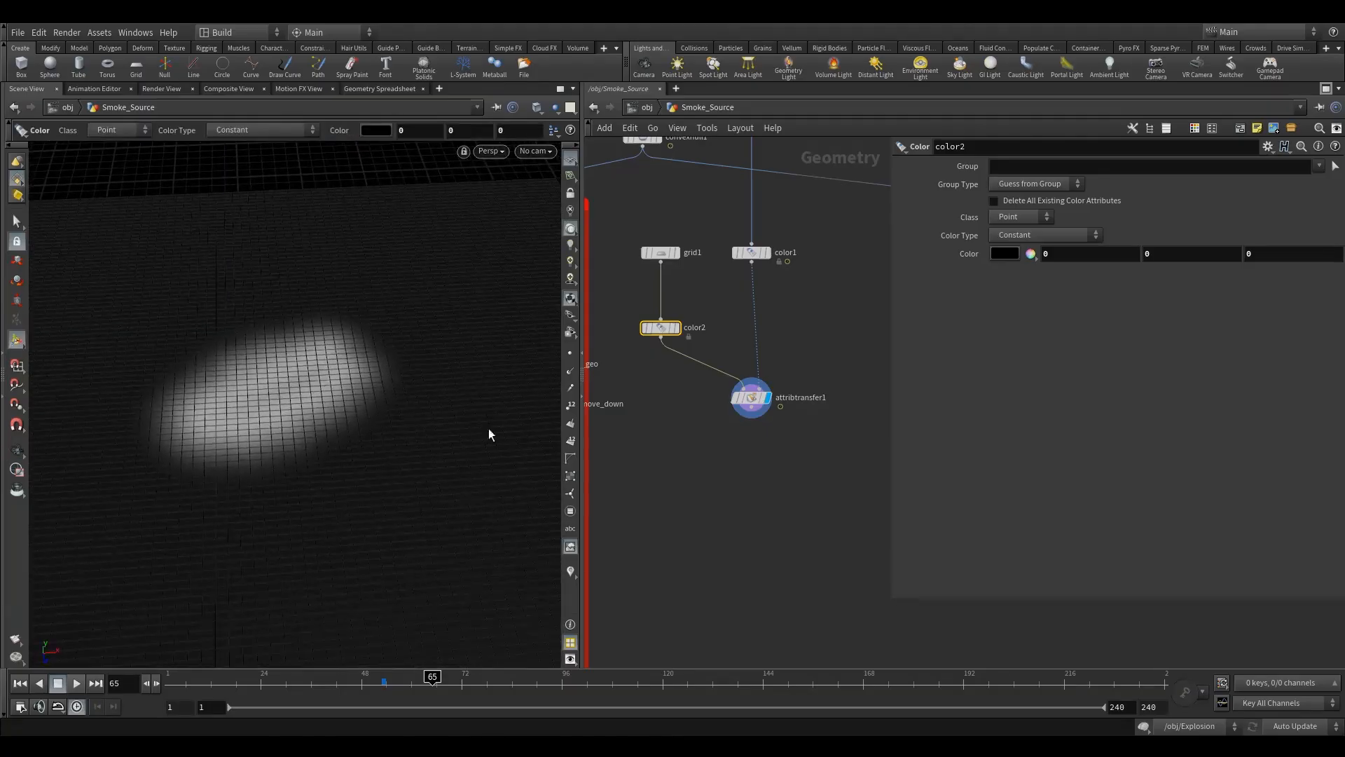
Examine attribtransfer1's point Cd values in the geometry spreadsheet, sorted by Cd[r], and return to the scene view.
click(751, 397)
click(365, 86)
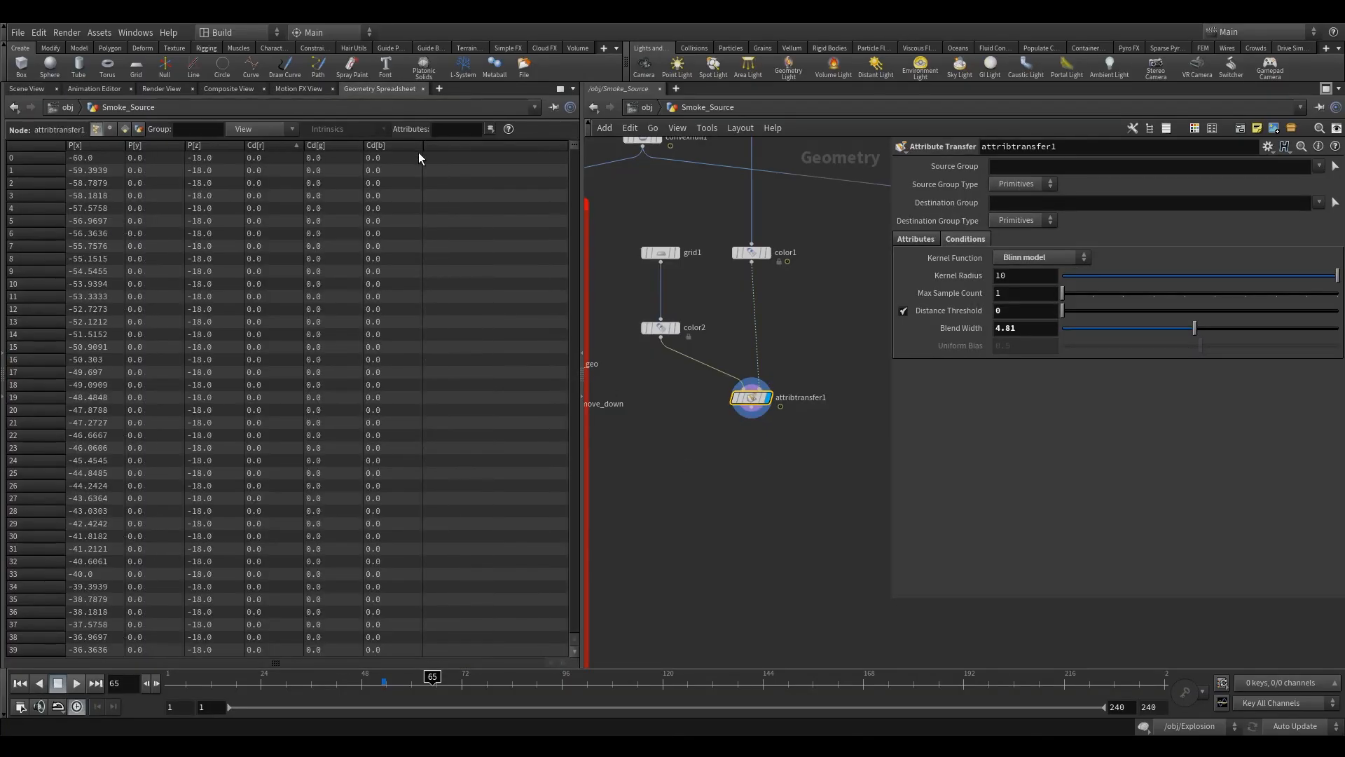
click(285, 145)
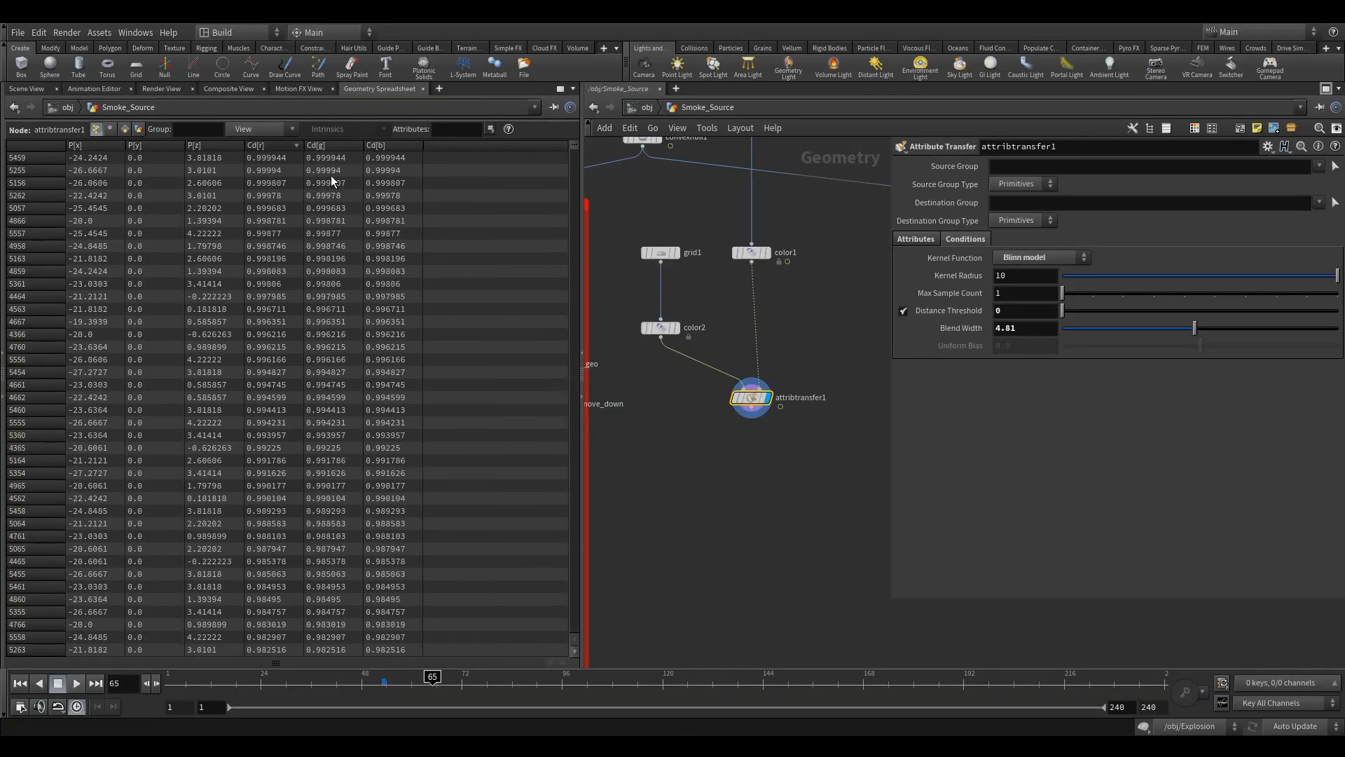
click(278, 145)
click(266, 145)
mouse_move(578, 149)
mouse_down()
mouse_move(570, 206)
mouse_move(567, 145)
mouse_up()
click(32, 91)
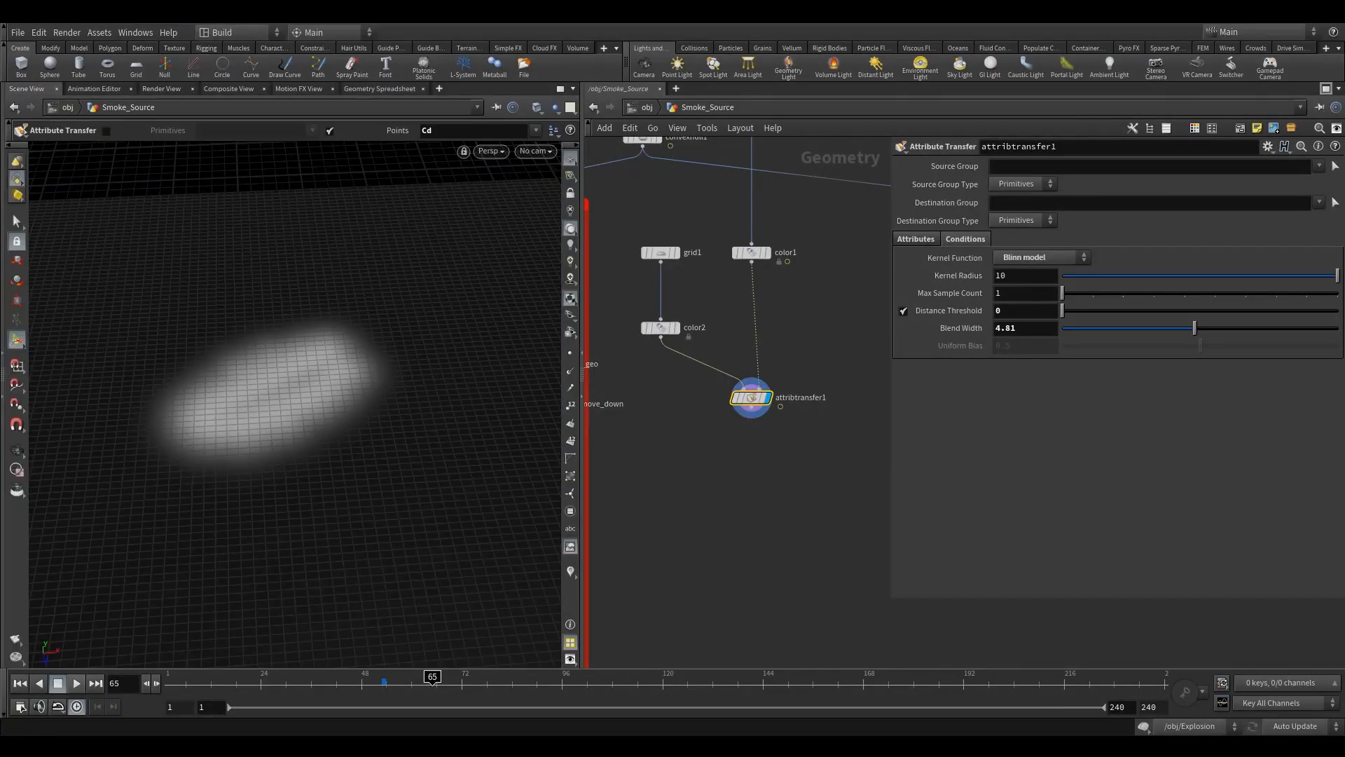
Set attribtransfer1's blend width to 5.5.
drag(1044, 328, 952, 330)
text(5.5)
key(Return)
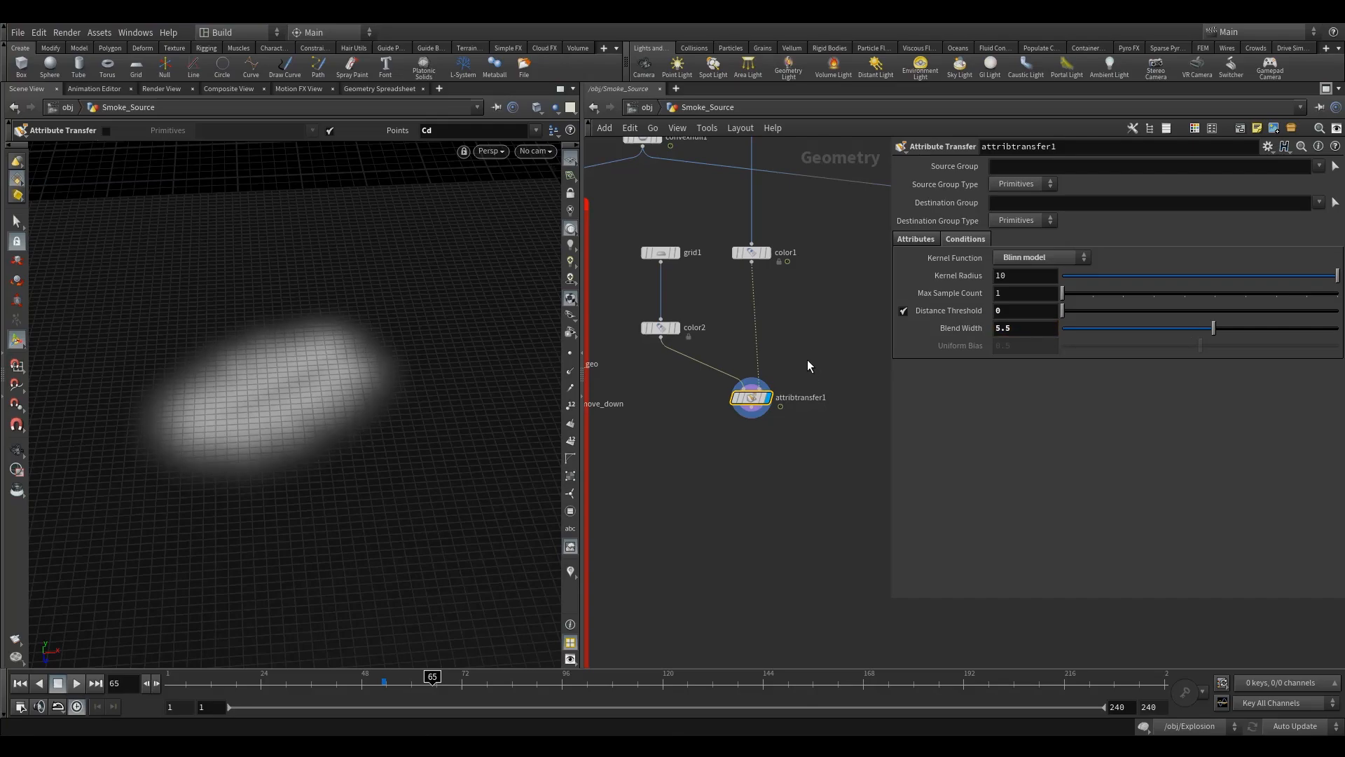
Add a Solver node below attribtransfer1, fed by its output, and set its start frame to 52.
middle_drag(800, 450, 769, 382)
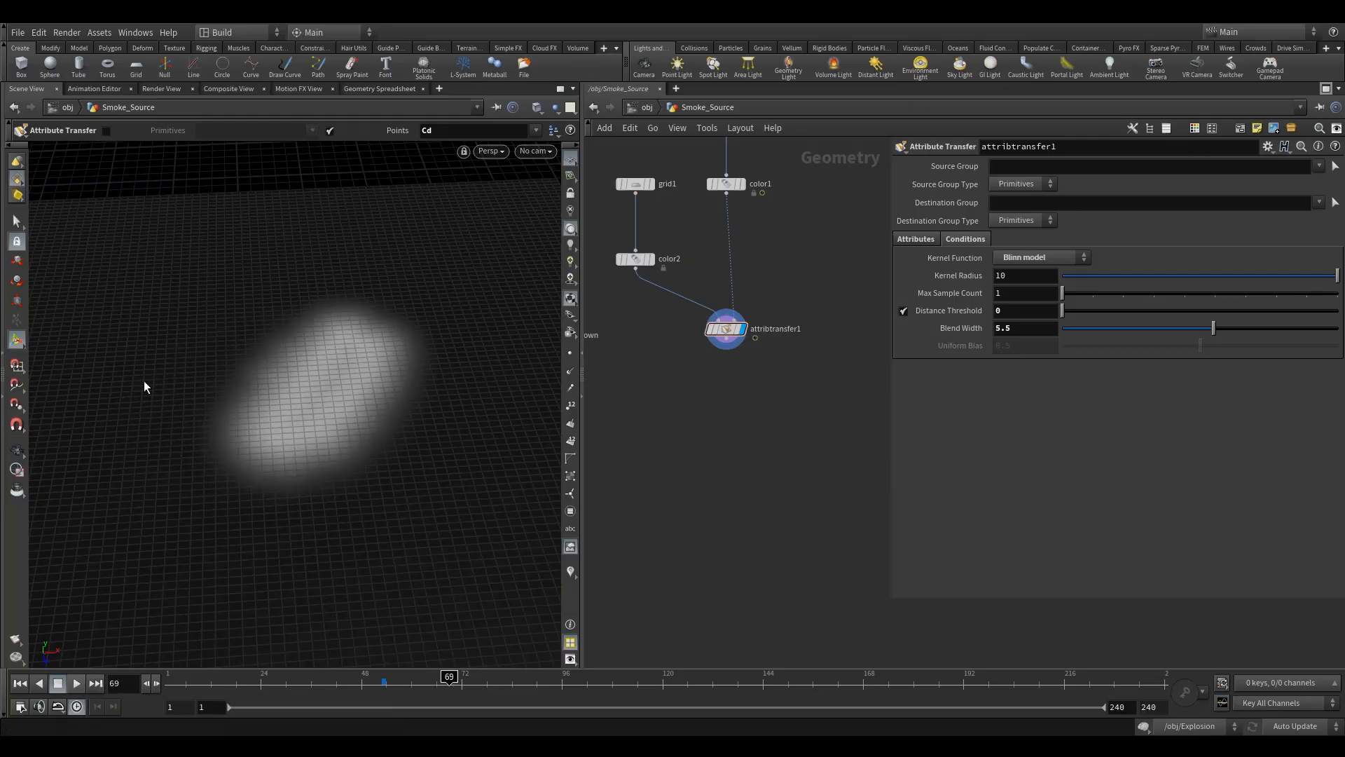
middle_drag(729, 370, 710, 363)
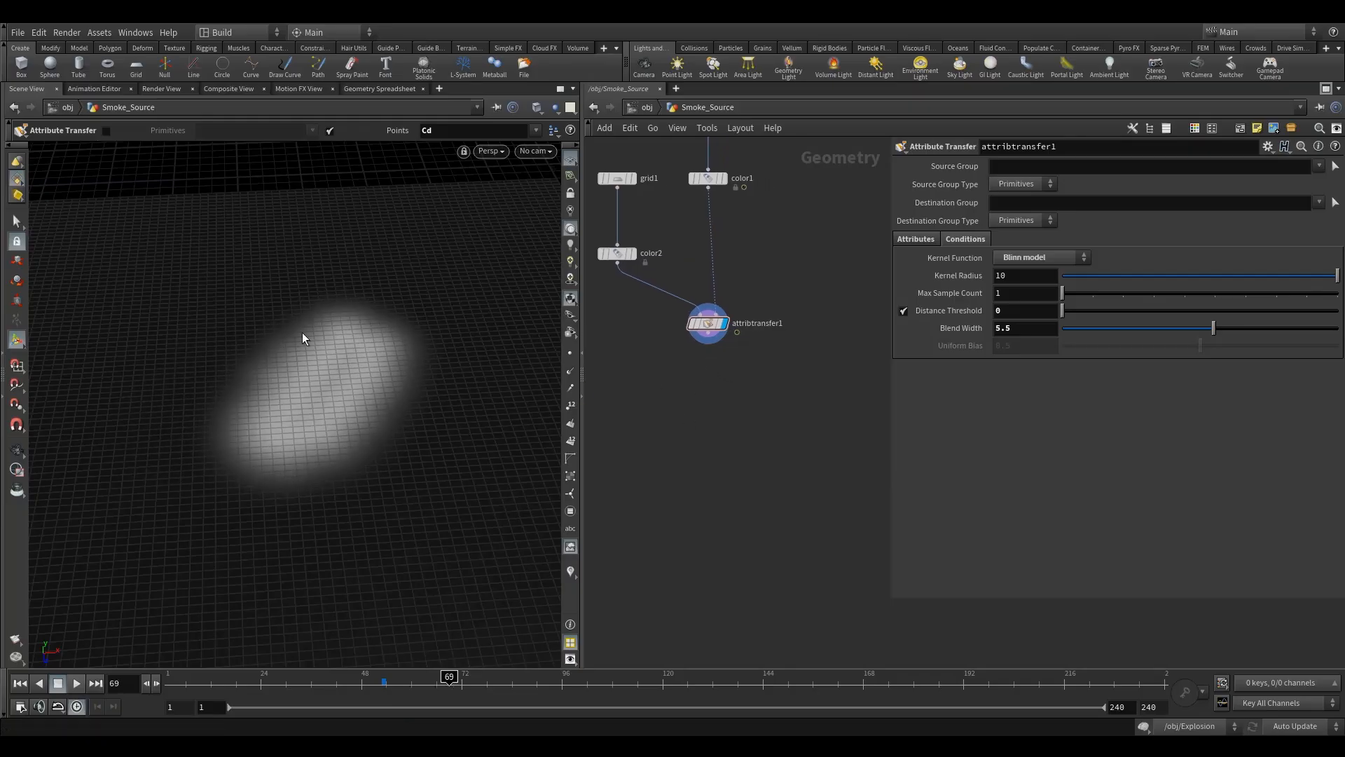
key(Tab)
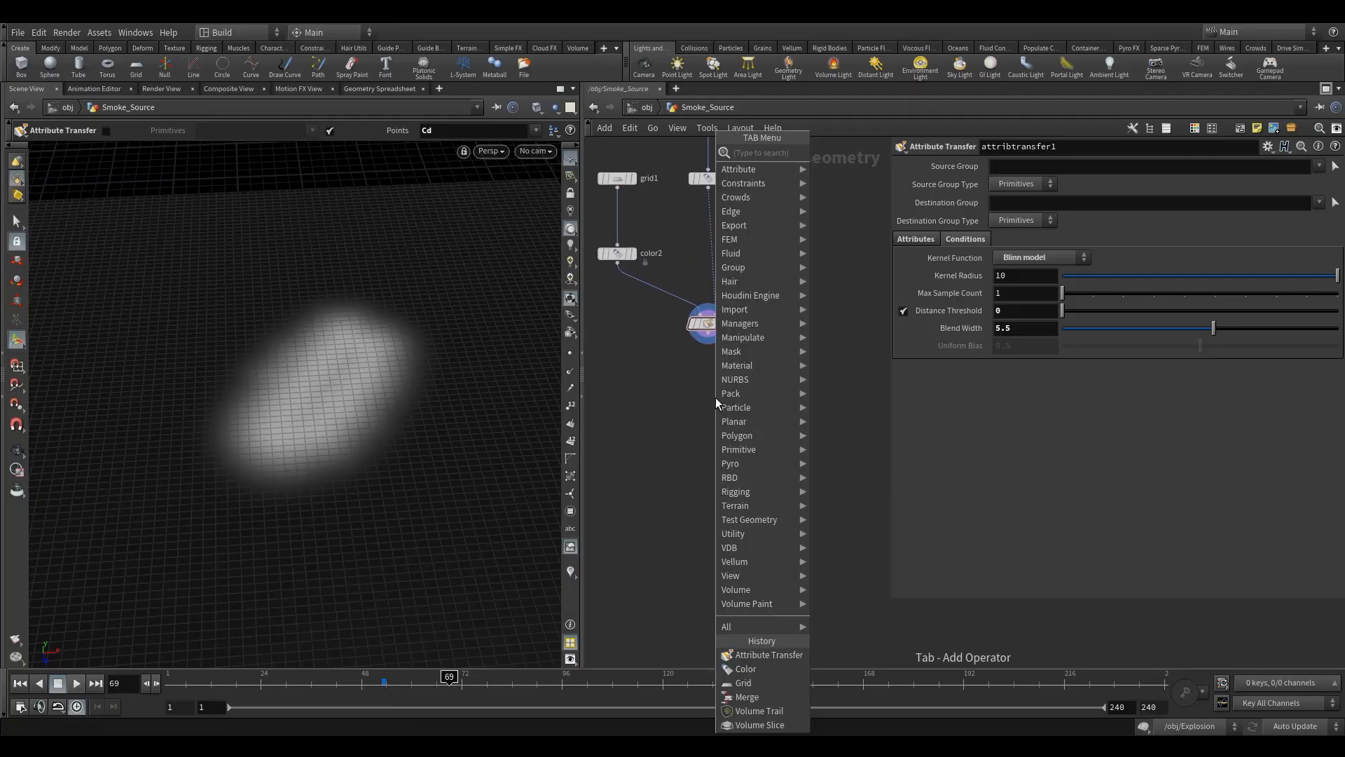
text(solo)
click(834, 152)
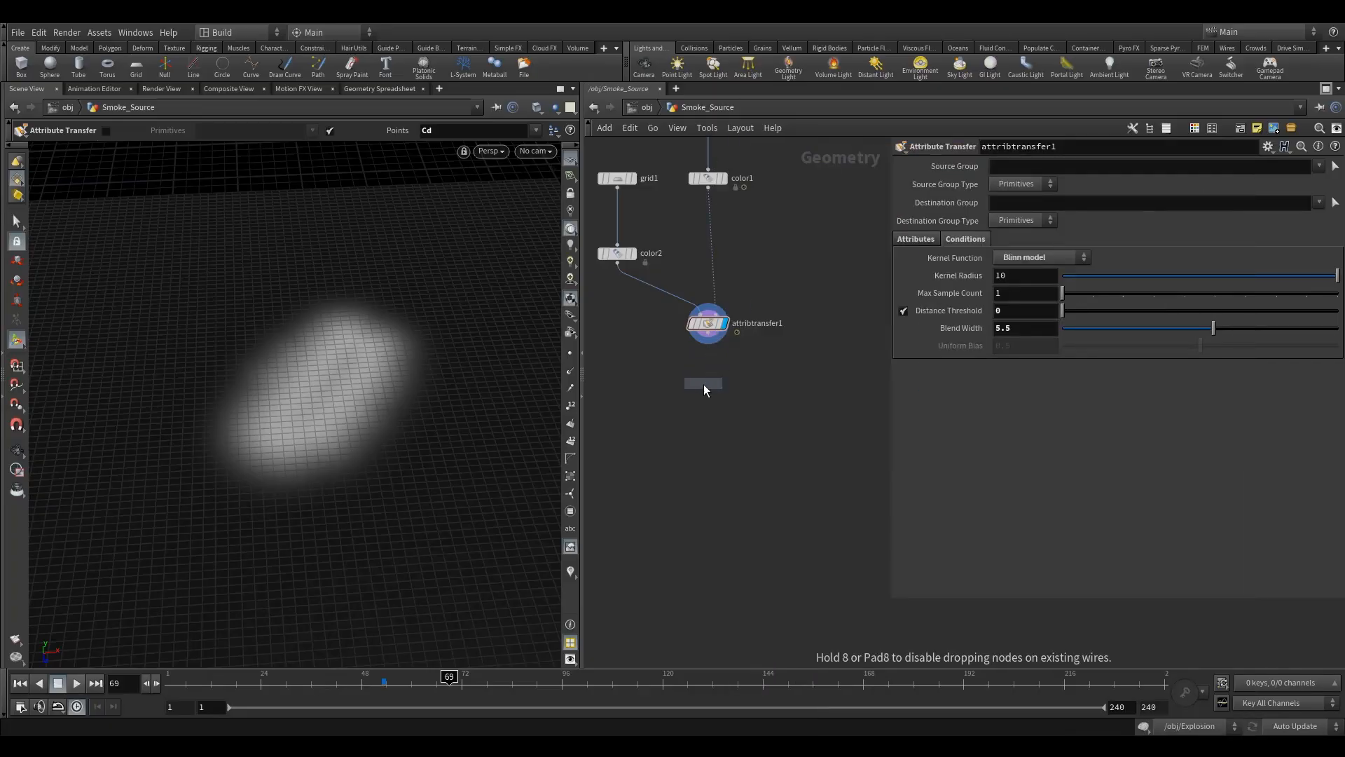
click(700, 385)
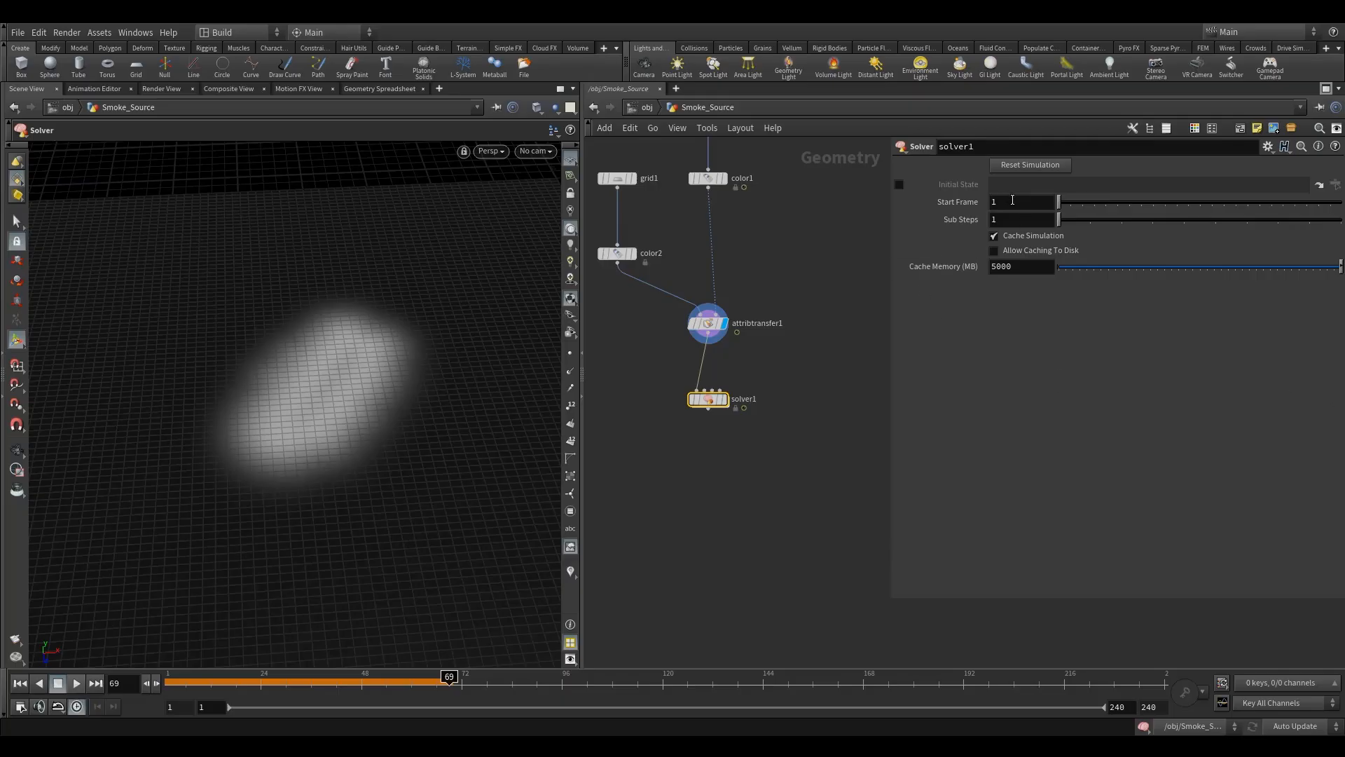
click(1012, 201)
text(52)
key(Return)
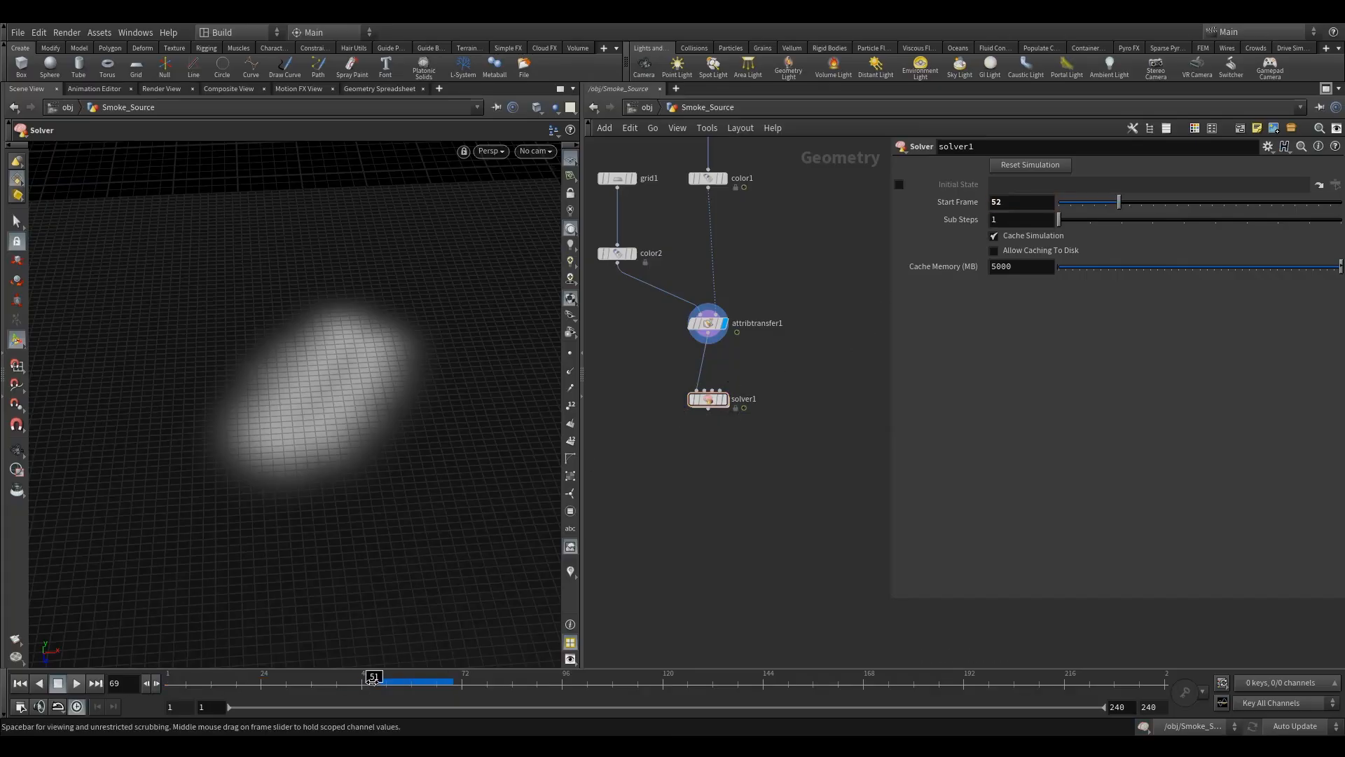
Enter solver1's inner network and move the Input_2, Input_3 and Input_4 nodes out of the way of Prev_Frame and Input_1.
double_click(707, 398)
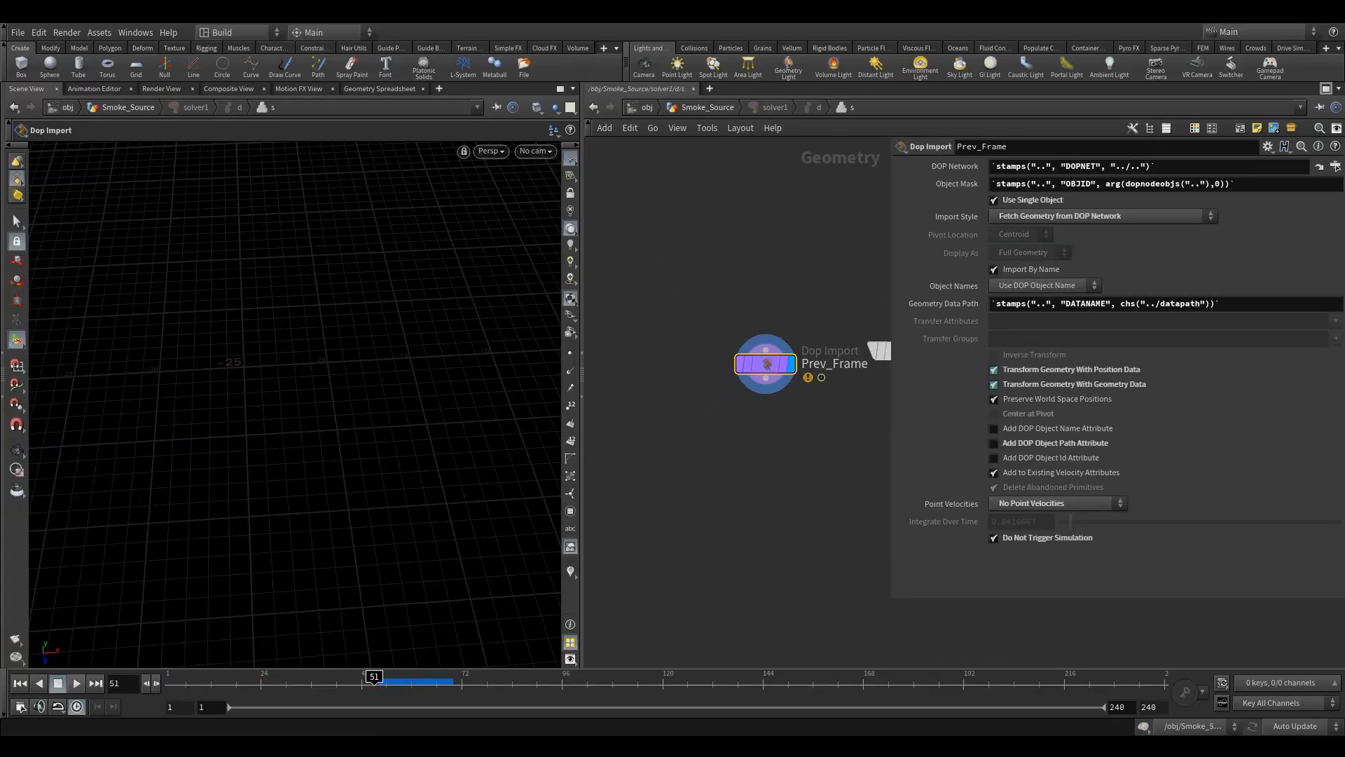
scroll(828, 457, down, 3)
middle_drag(823, 455, 670, 376)
drag(646, 328, 633, 320)
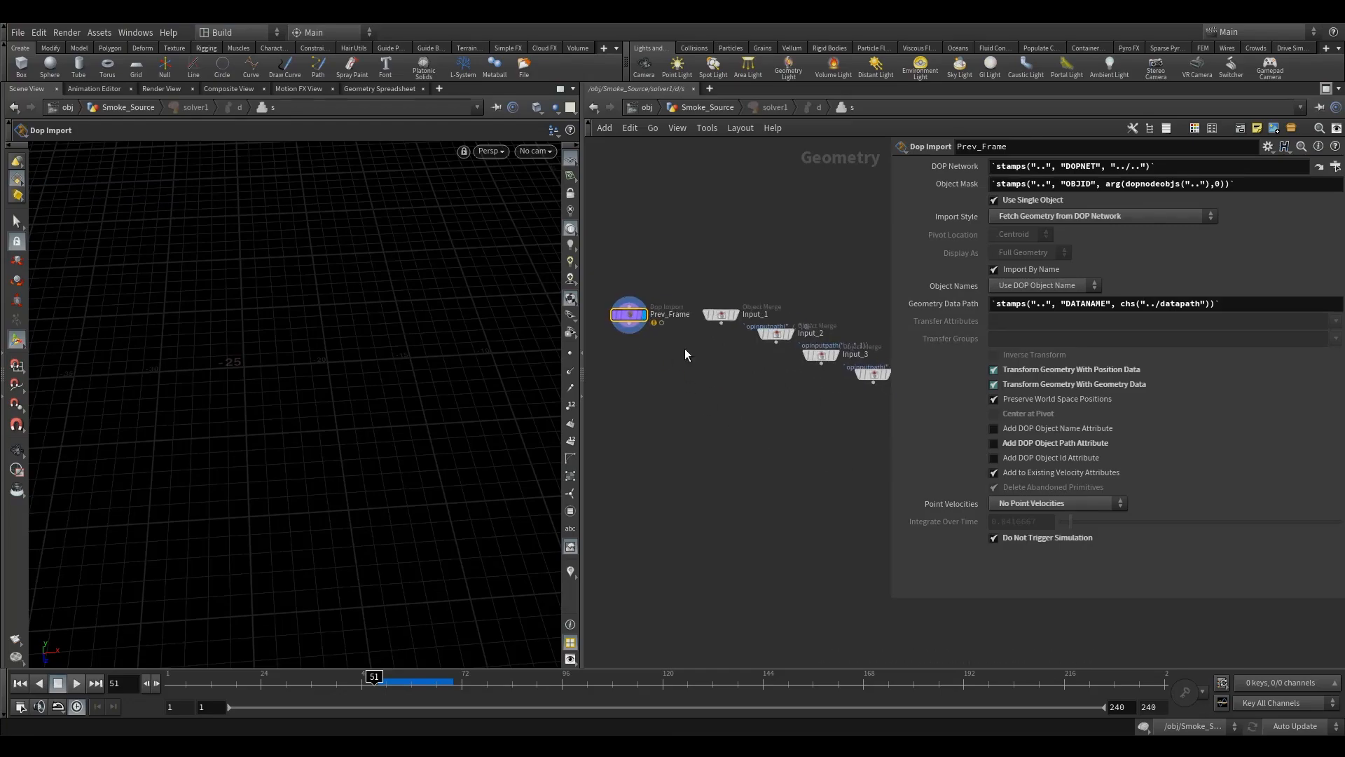
middle_drag(800, 379, 783, 417)
drag(751, 331, 866, 461)
drag(875, 412, 892, 373)
scroll(786, 440, down, 4)
middle_drag(786, 440, 747, 381)
drag(742, 338, 804, 337)
middle_drag(723, 370, 690, 428)
Add an Attribute Wrangle and wire Input_1 into its first input and Prev_Frame into its second.
scroll(733, 378, up, 3)
click(734, 378)
scroll(690, 427, up, 2)
key(Tab)
text(aw)
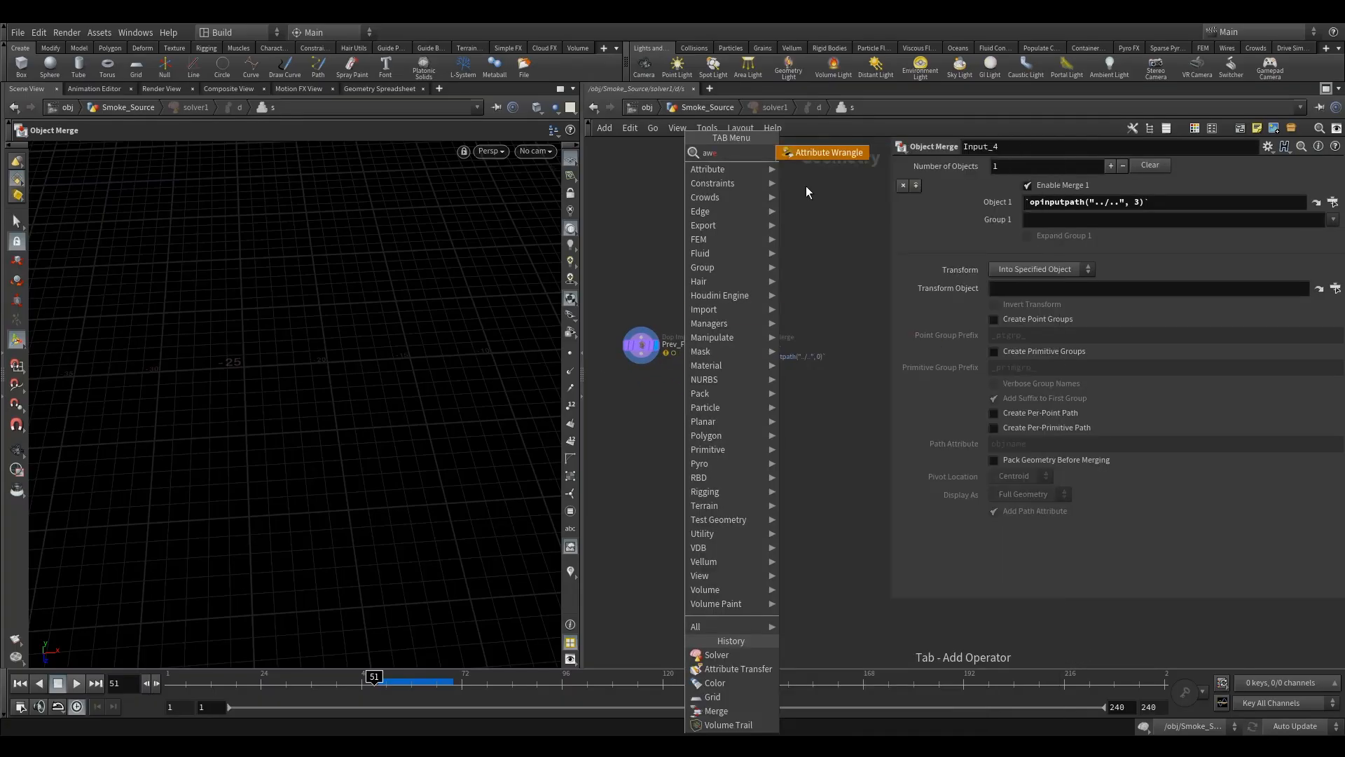
click(818, 153)
click(696, 433)
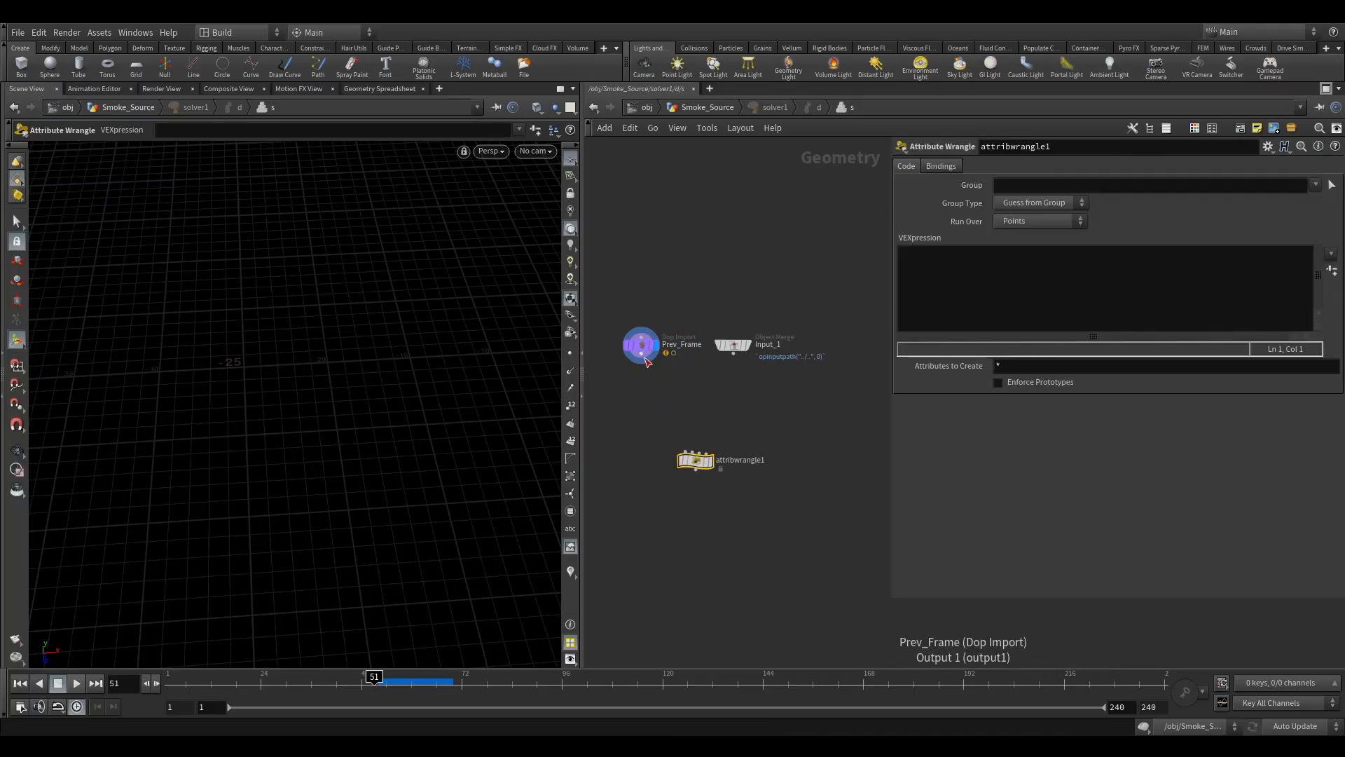
drag(643, 361, 695, 443)
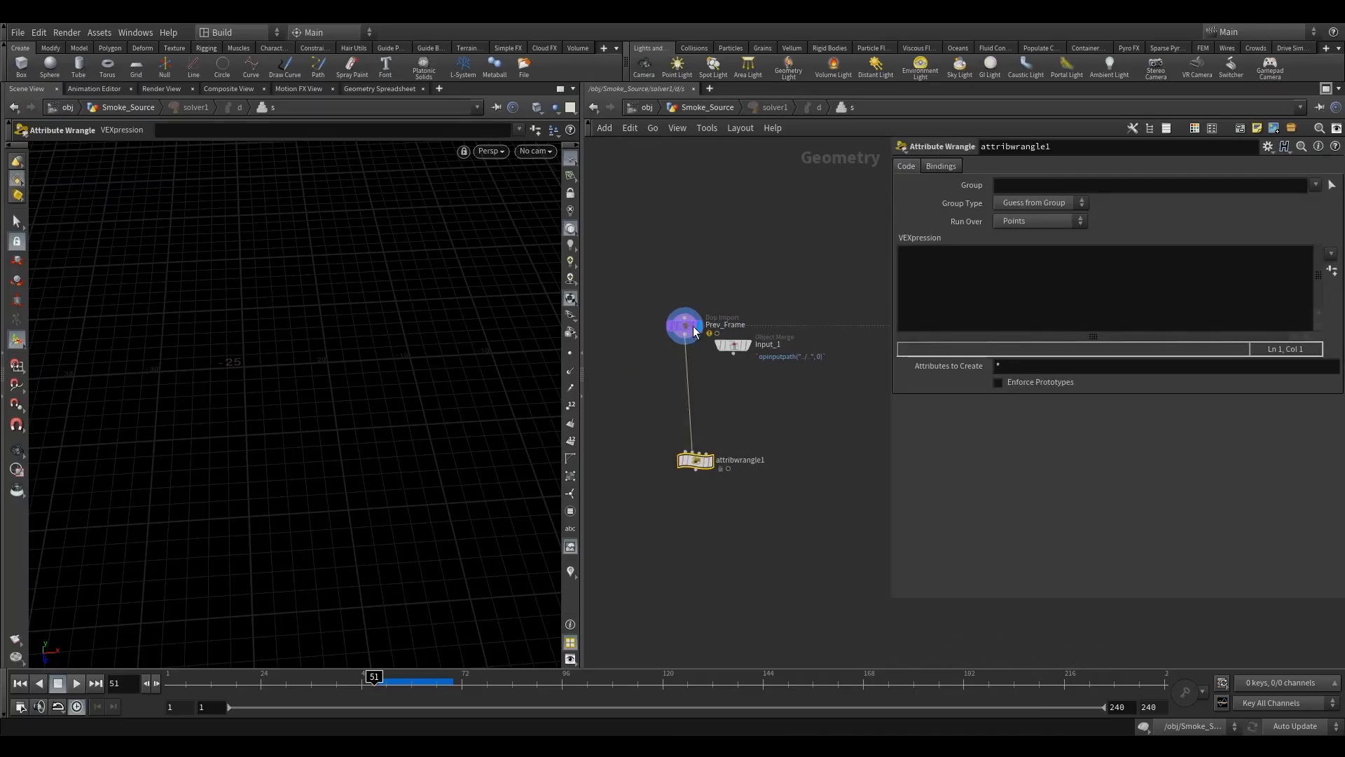
drag(641, 347, 791, 286)
drag(733, 348, 692, 452)
drag(646, 444, 780, 511)
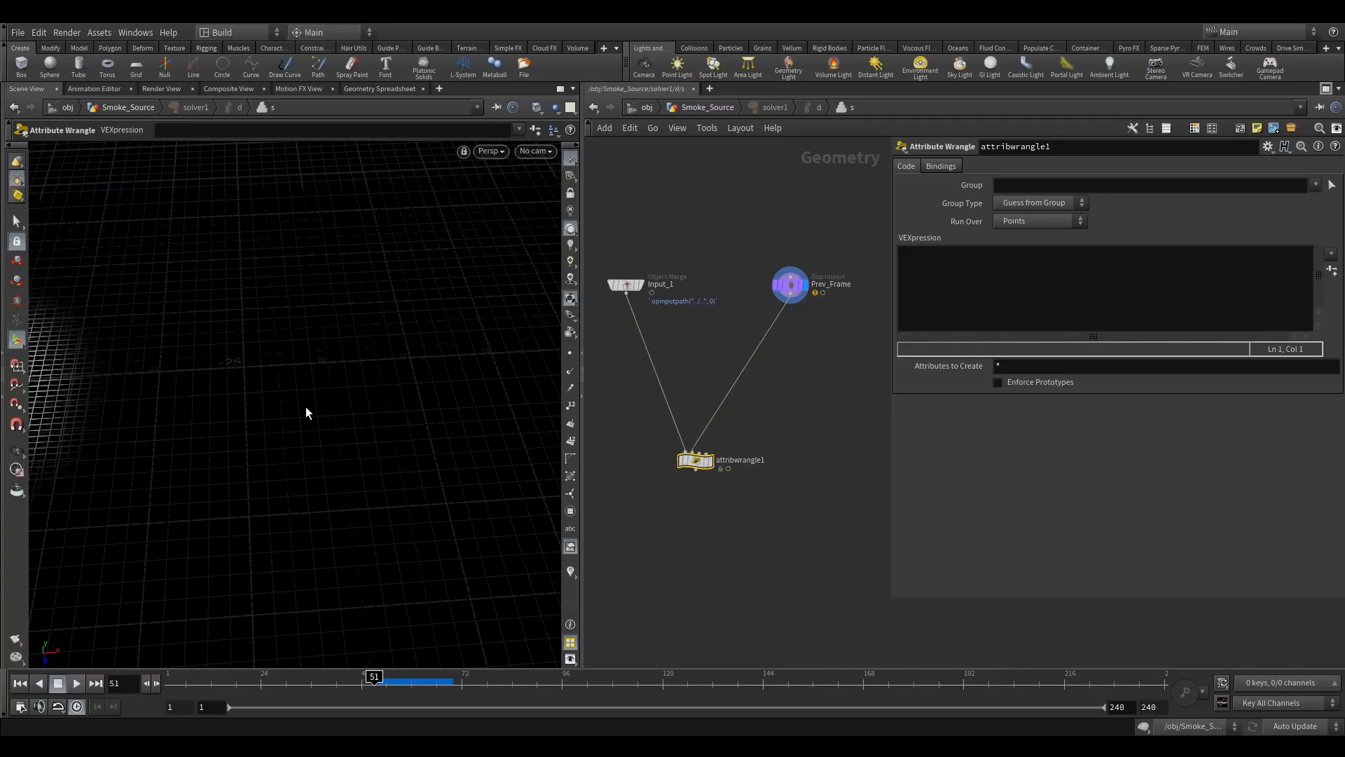
Display attribwrangle1 and Input_1 in turn to compare the grid's color spot up close.
click(711, 461)
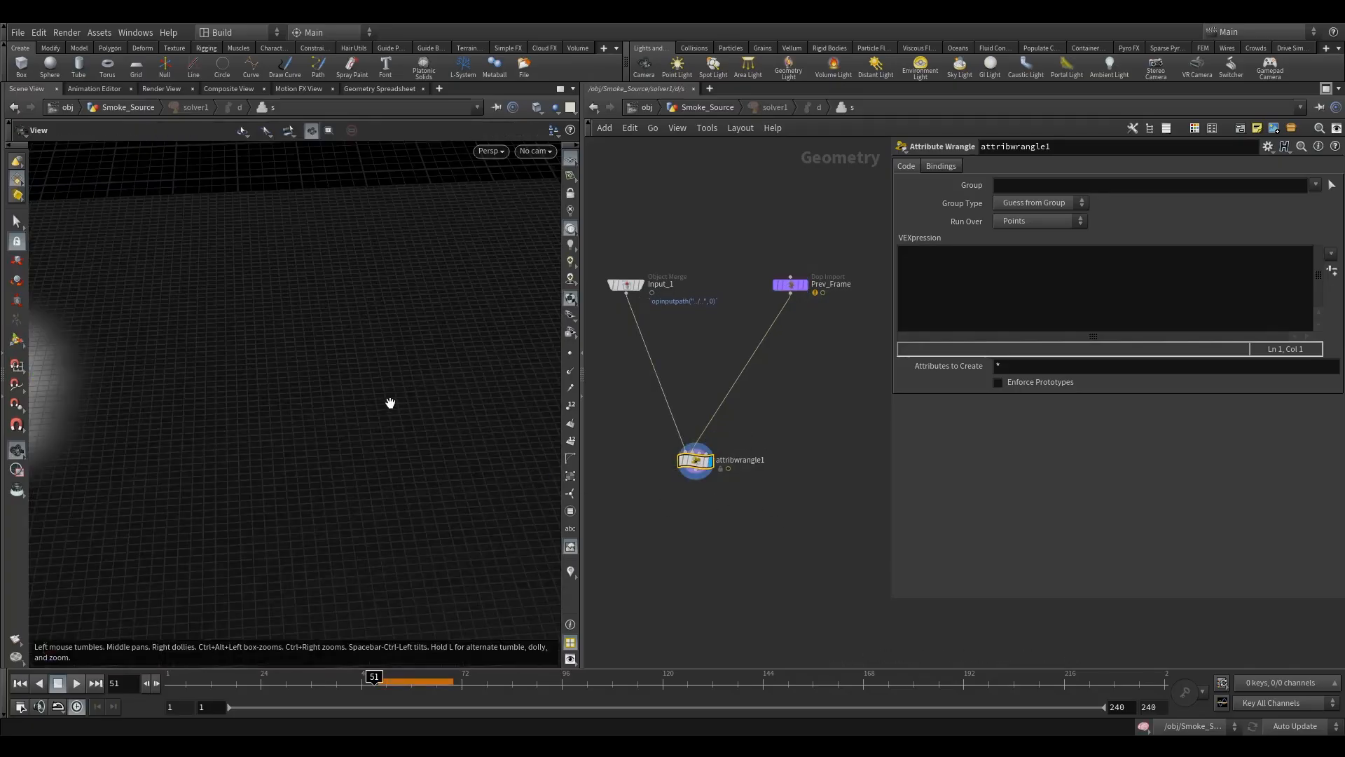
alt+middle_drag(396, 405, 494, 414)
alt+right_drag(494, 413, 396, 436)
click(631, 283)
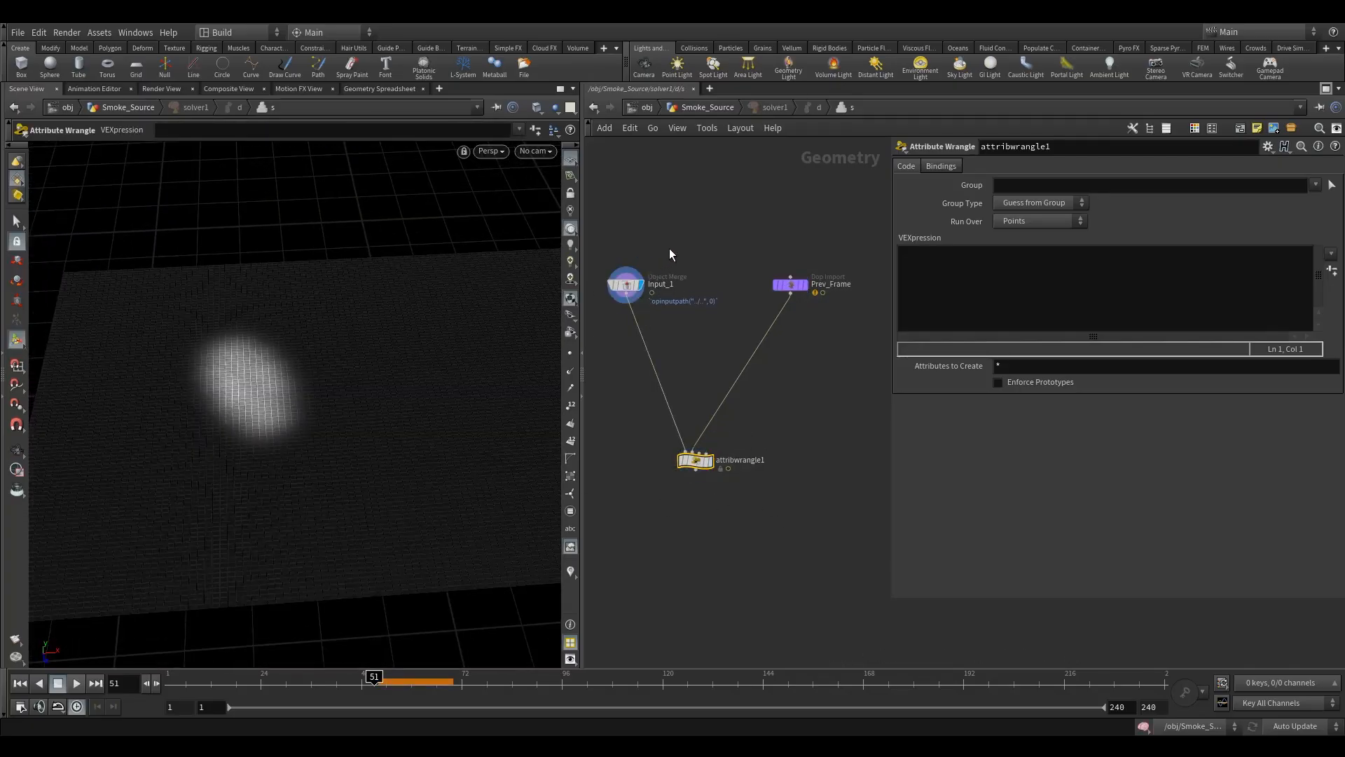
click(710, 461)
drag(770, 252, 840, 326)
drag(641, 441, 755, 485)
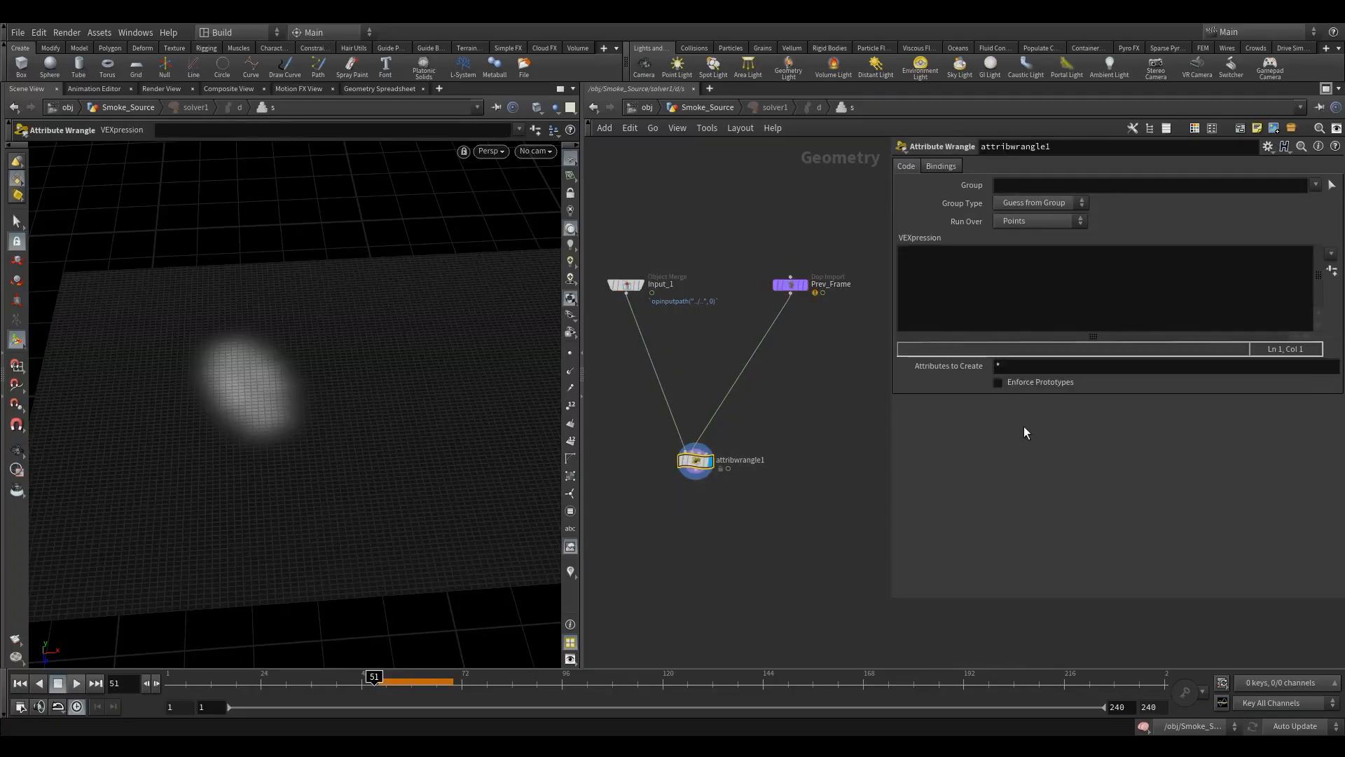
alt+drag(248, 400, 237, 376)
alt+right_drag(237, 376, 195, 449)
alt+middle_drag(196, 450, 247, 423)
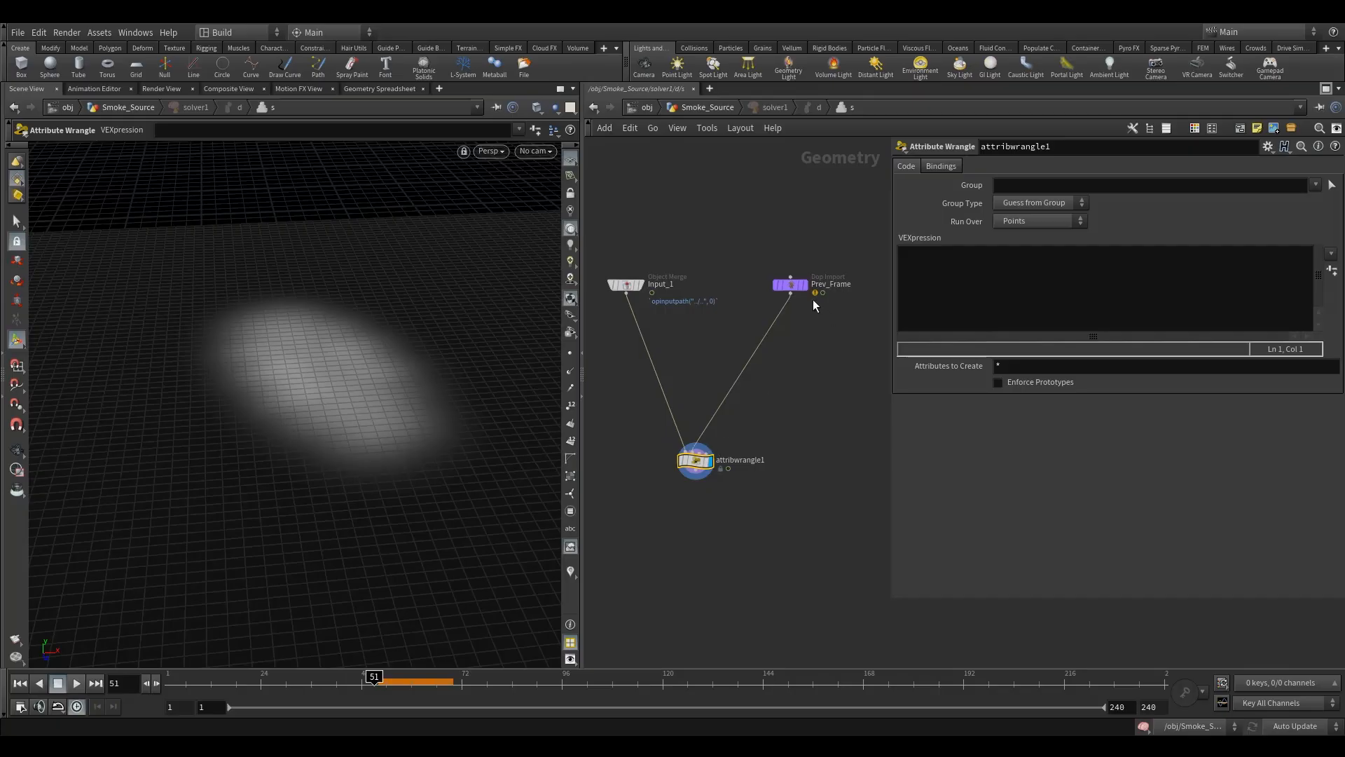
Compare the outputs of Prev_Frame and Input_1 by displaying each in turn, moving to frame 54.
drag(786, 287, 780, 288)
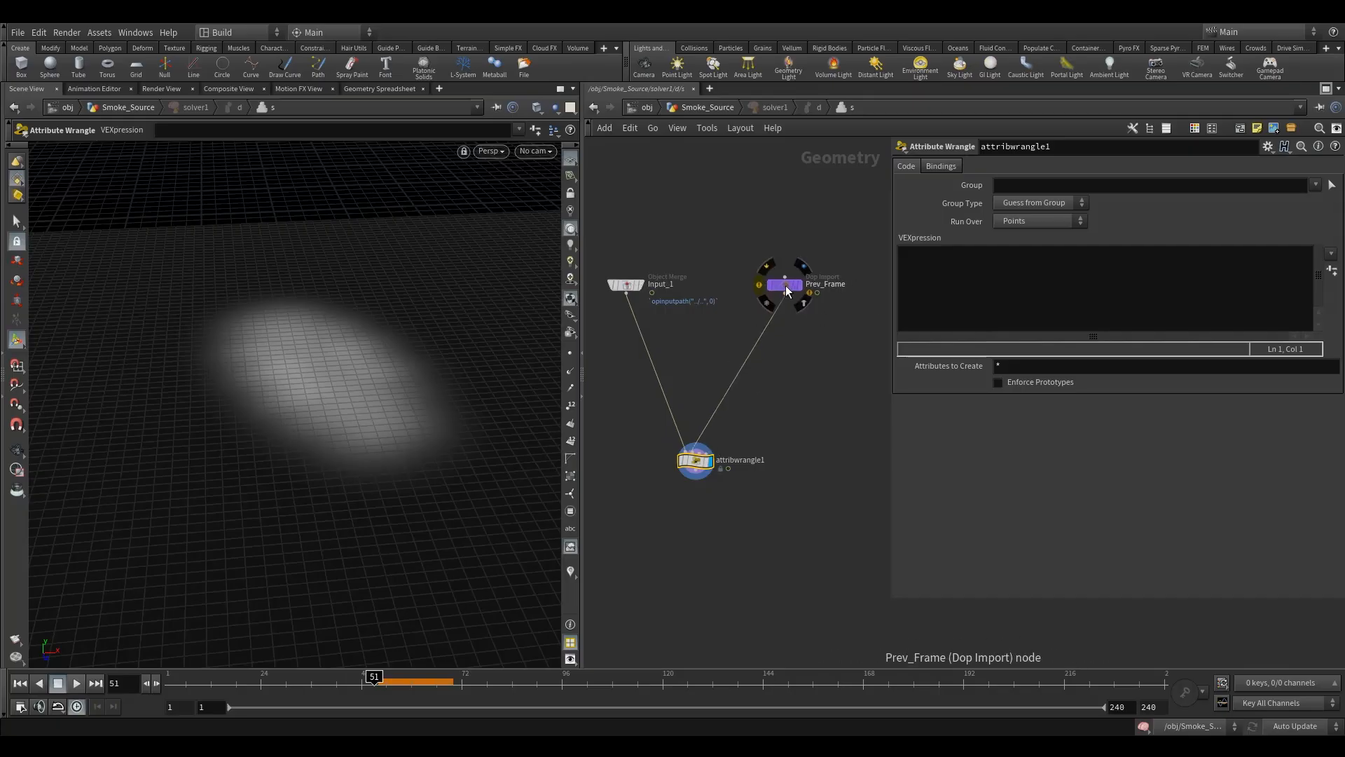
click(804, 266)
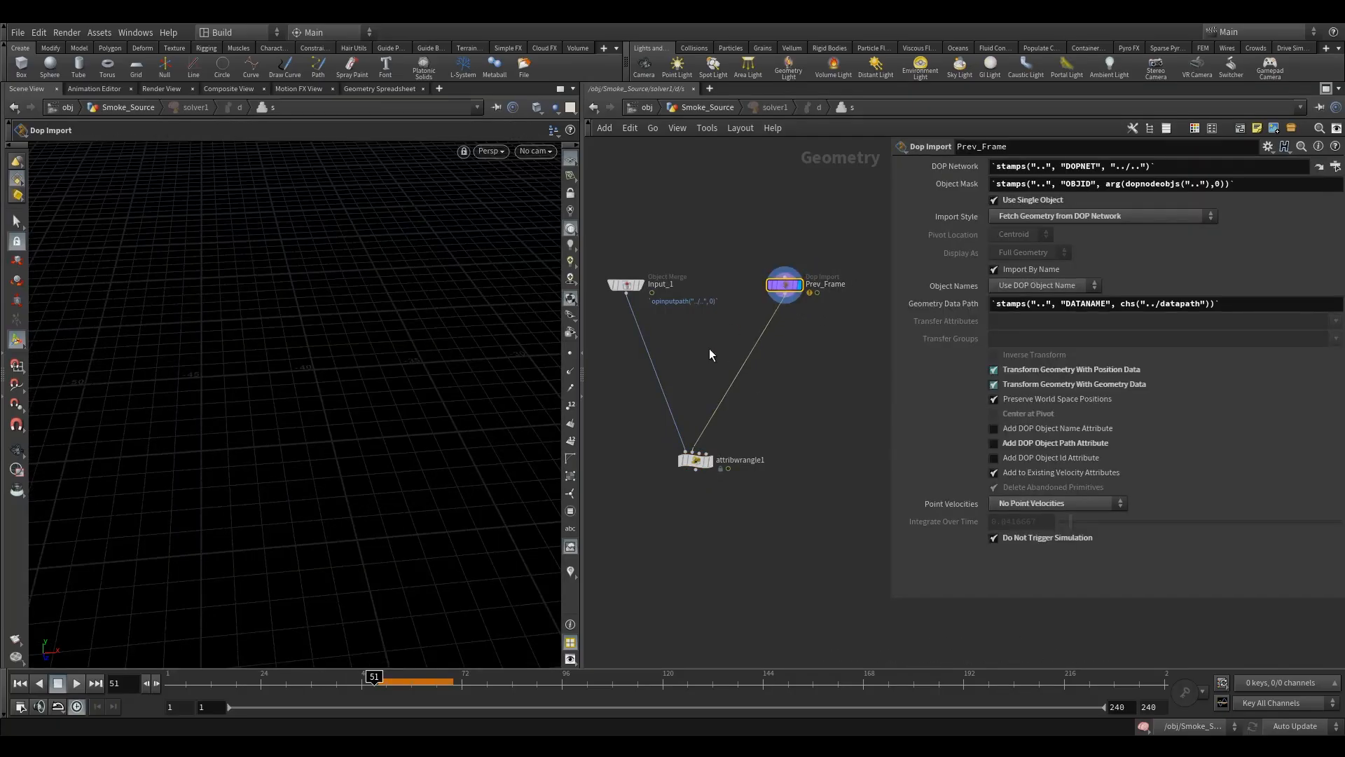
click(388, 684)
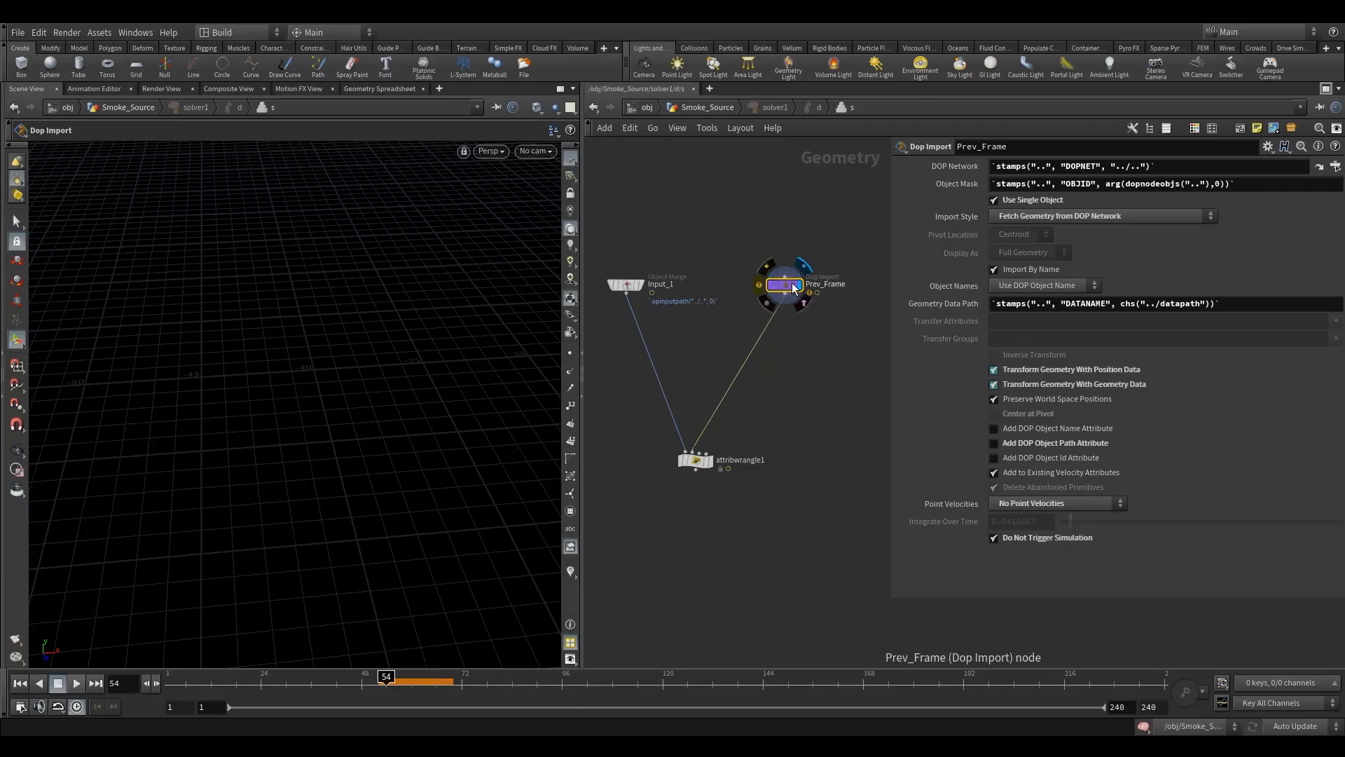
click(642, 265)
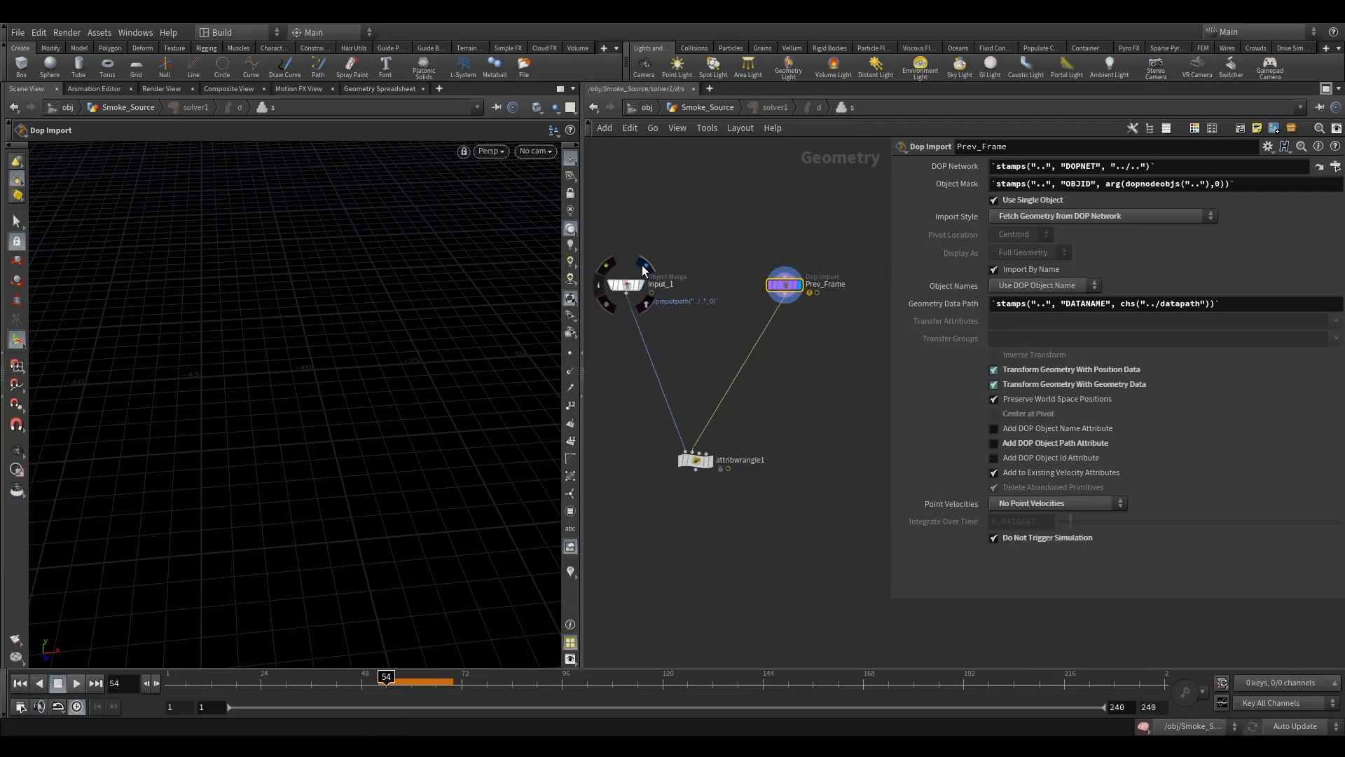
click(626, 284)
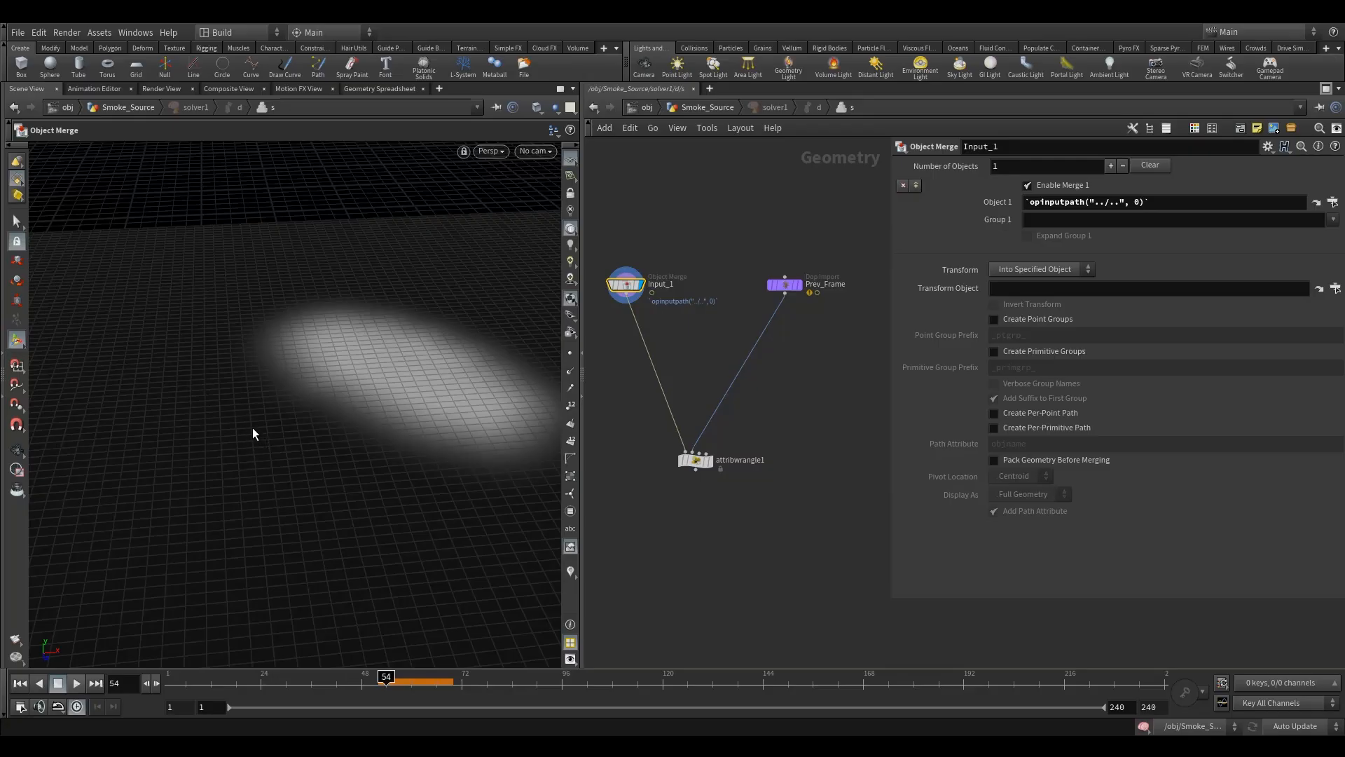
click(695, 460)
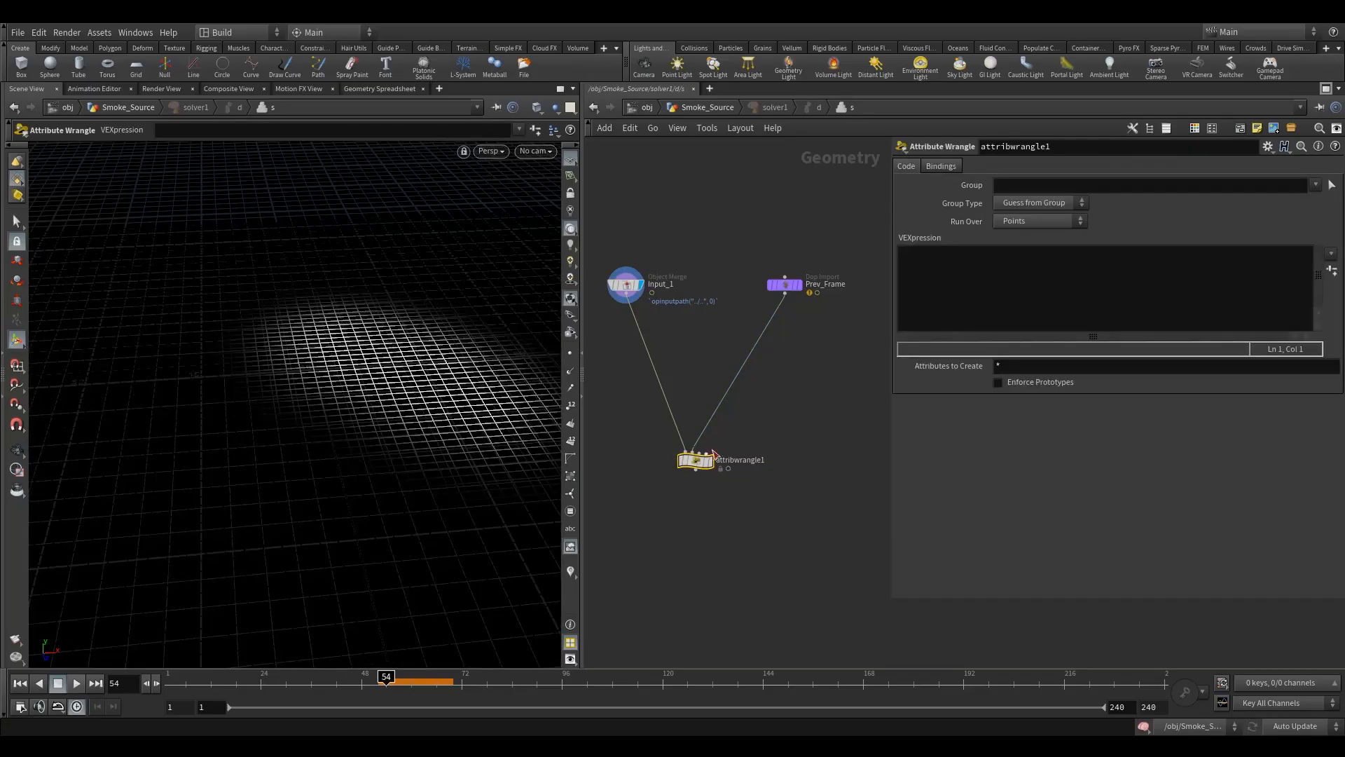
click(1067, 302)
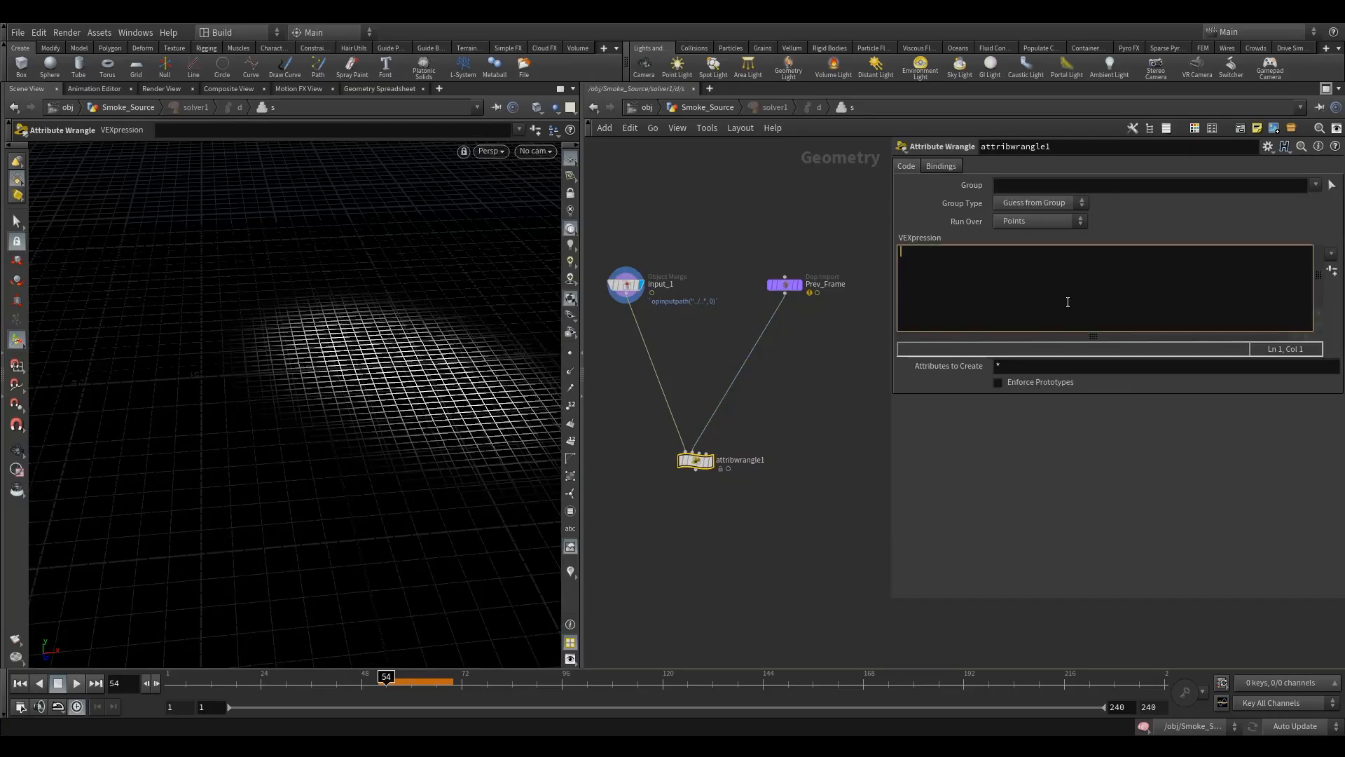
text(if(v)
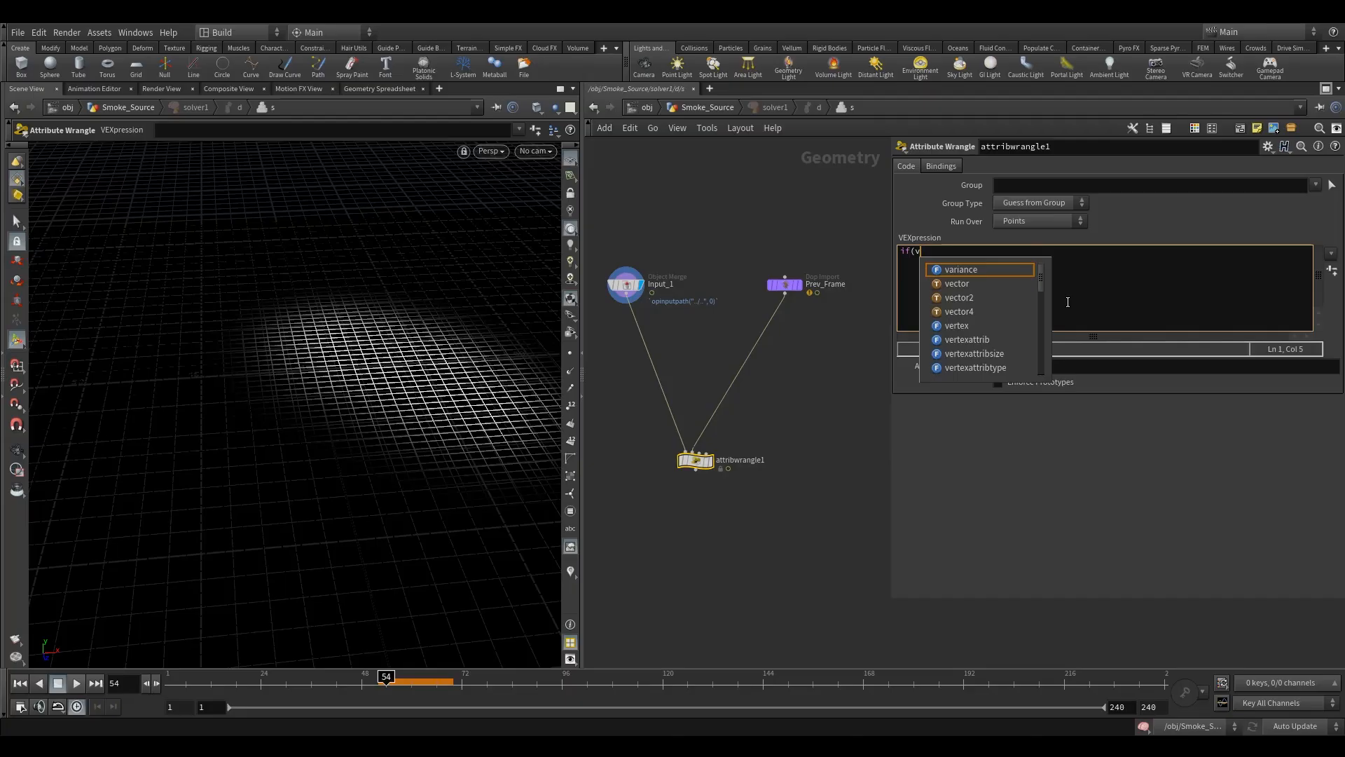
text(@Cd)
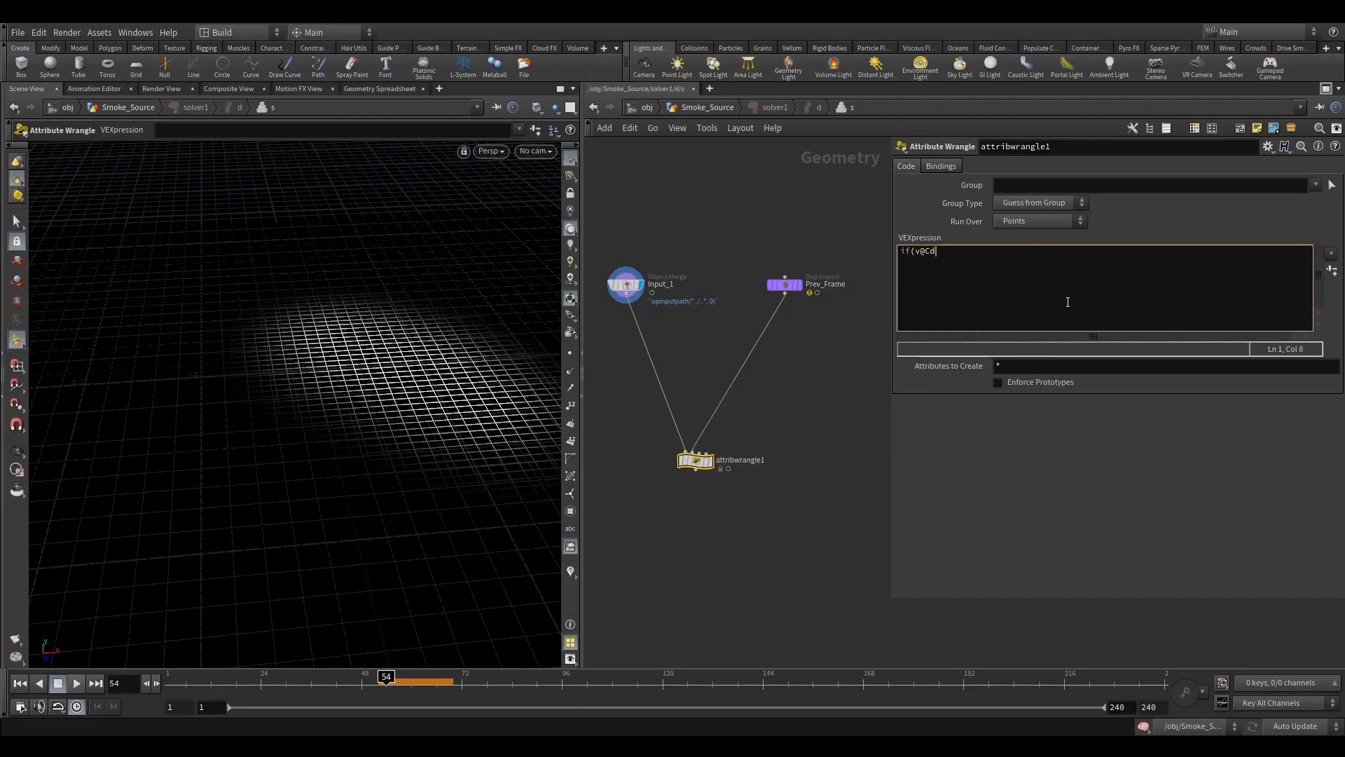
text(<point)
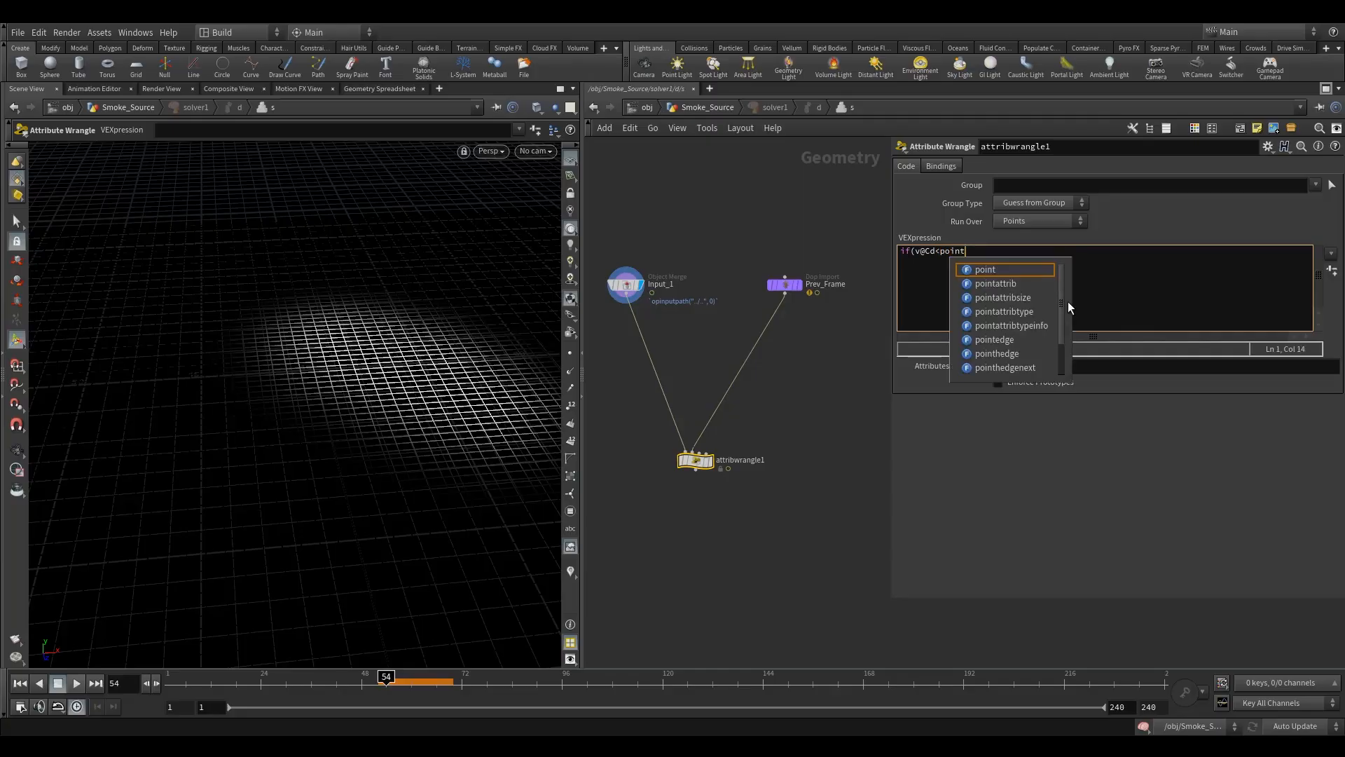
text(()
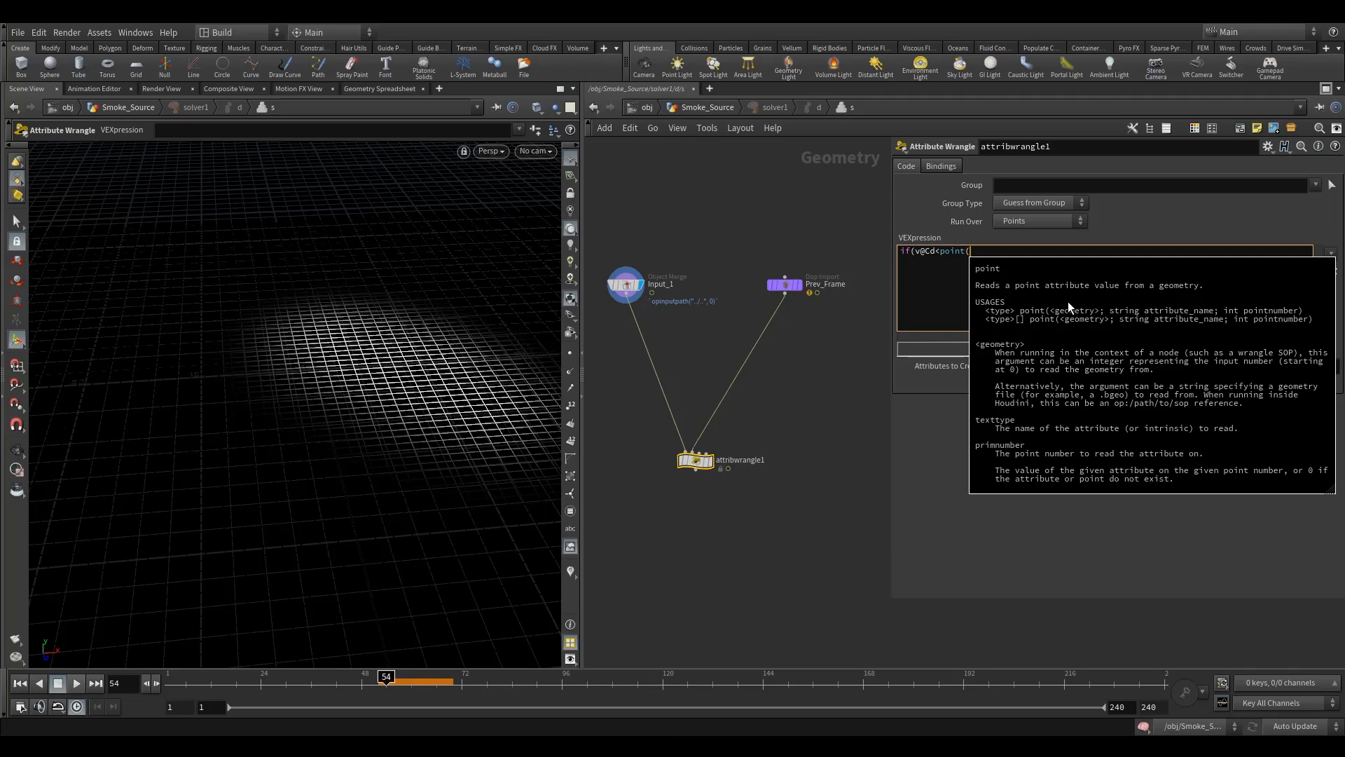
text(1,)
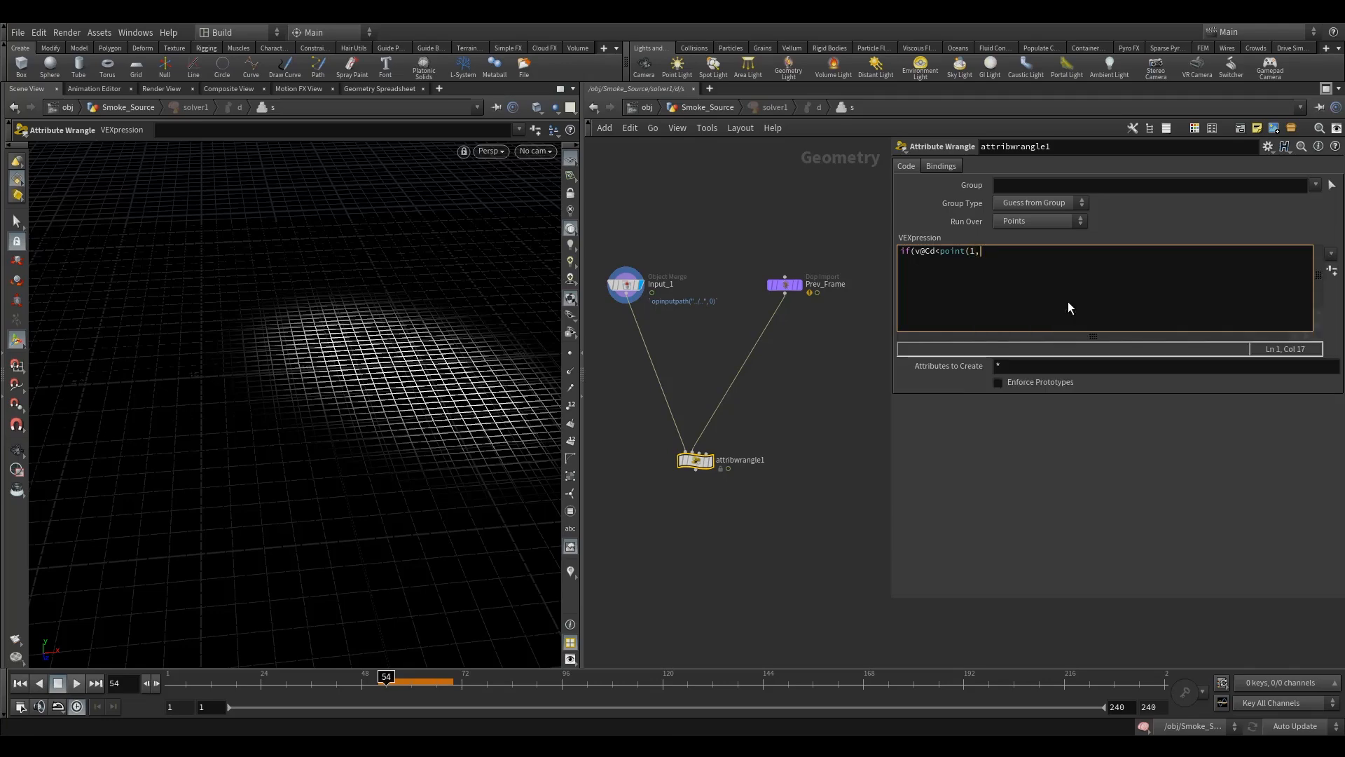
text("Cd",@ptnum)){)
key(Return)
key(Return)
text(})
key(Up)
text(@Cd)
text(point()
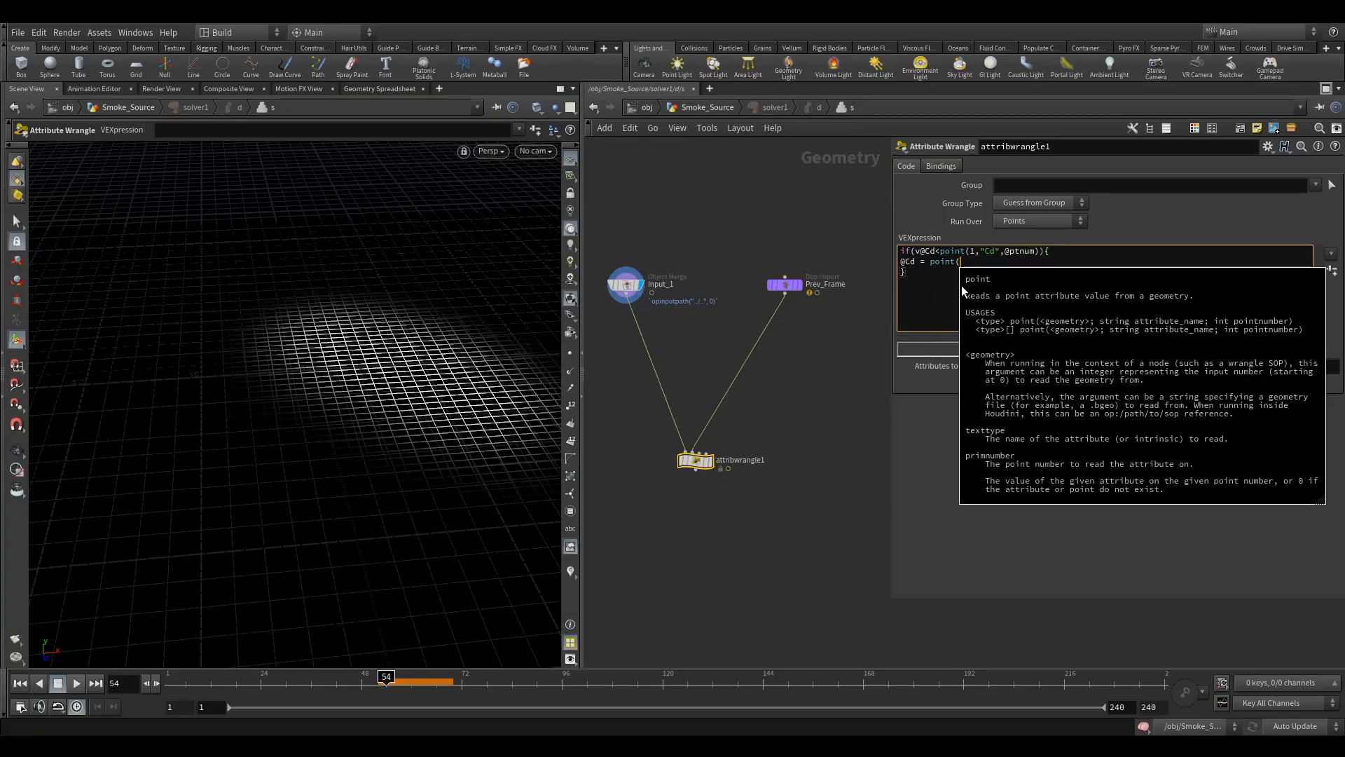
text(1)
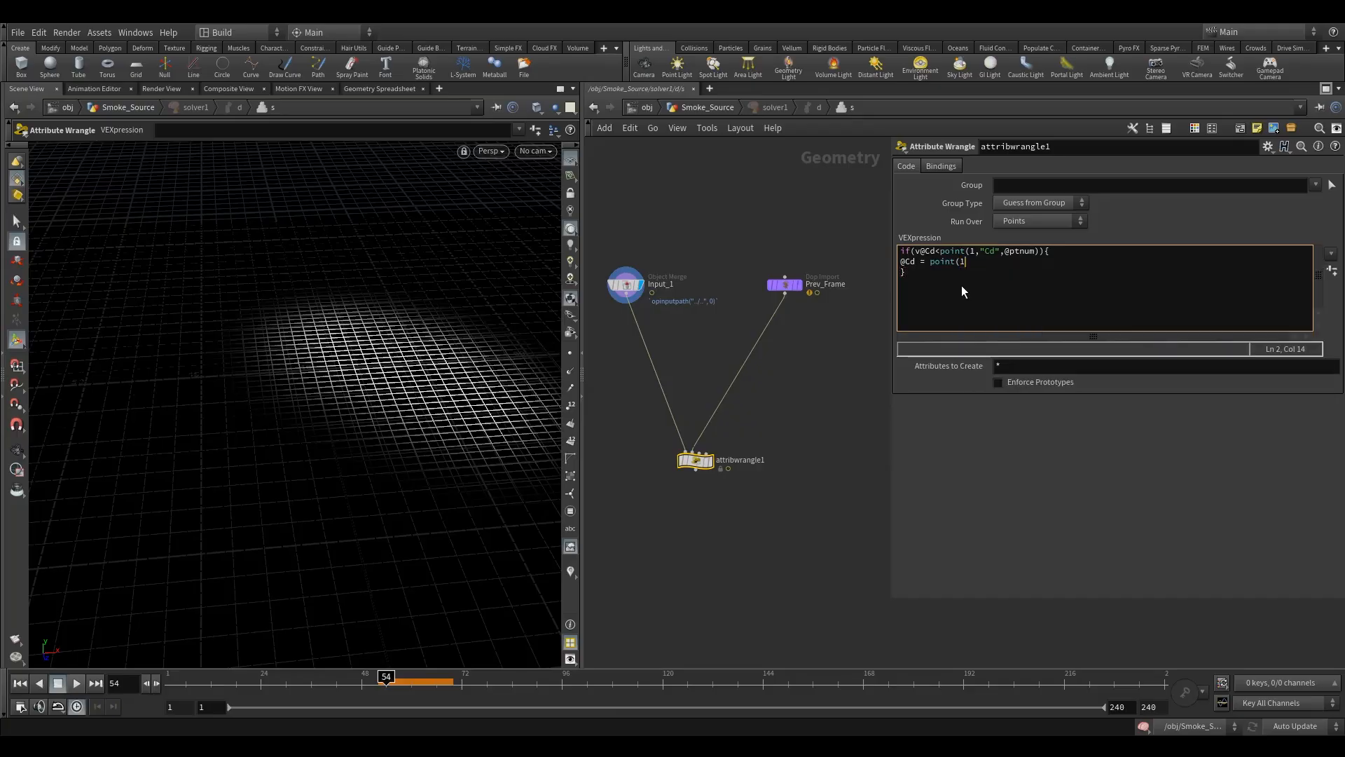
text(,"Cd",@pt)
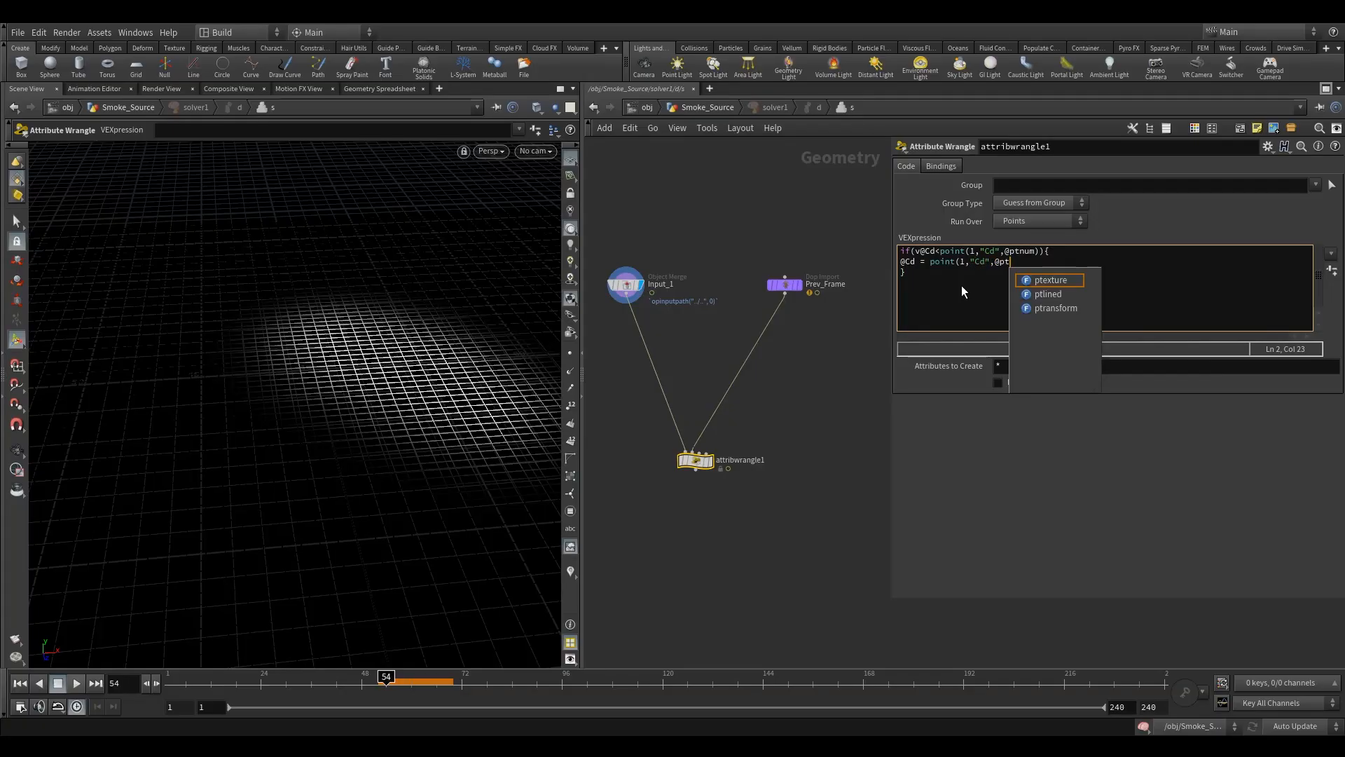
text(num));)
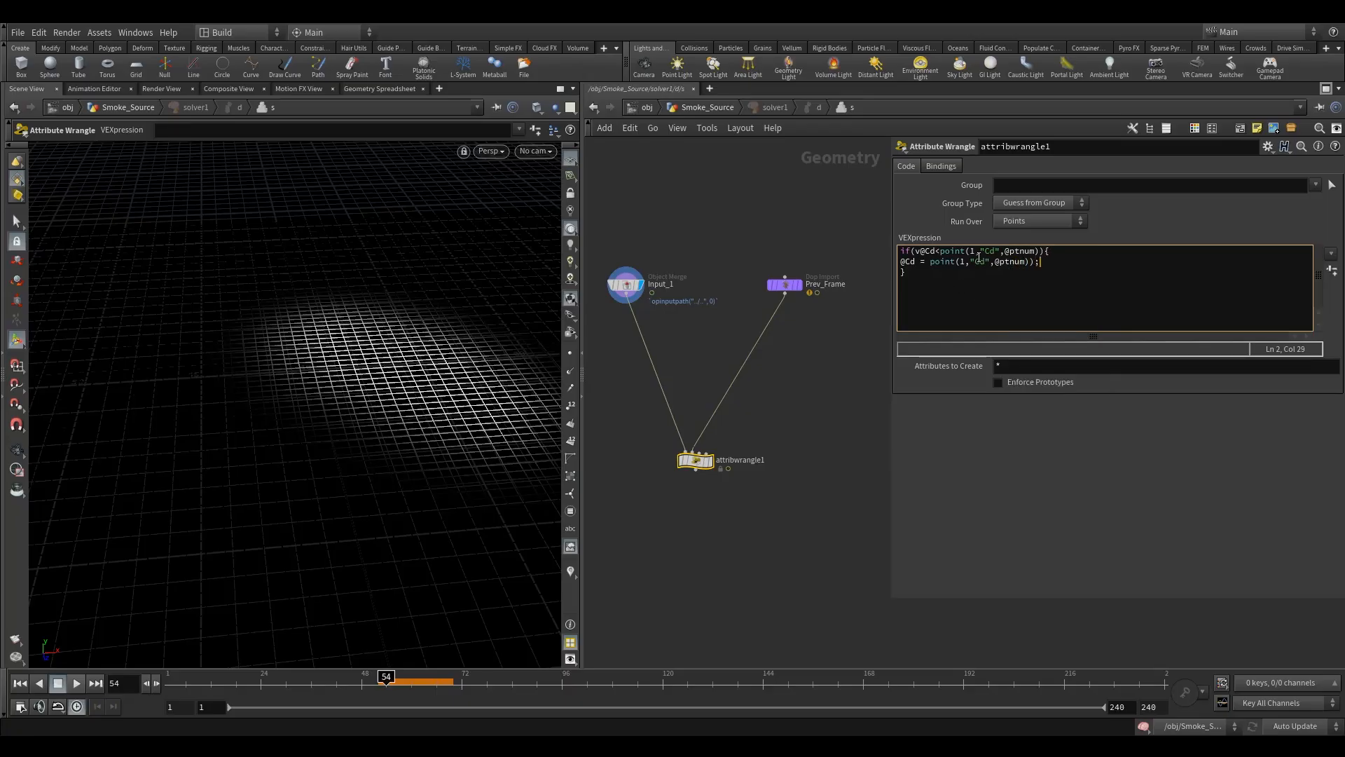
key(Left)
key(BackSpace)
click(852, 357)
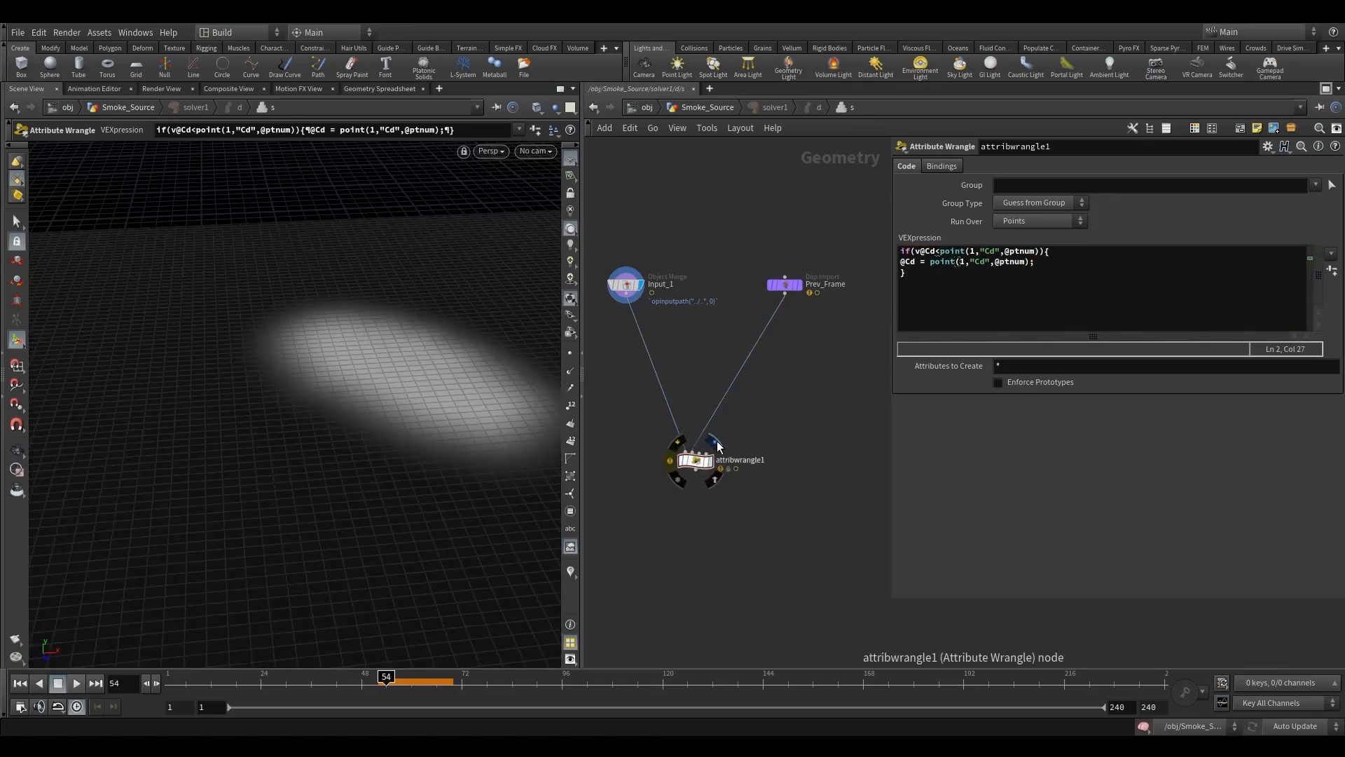
Display attribwrangle1's output and scrub back to frame 50 to check the color on the grid.
click(714, 446)
drag(753, 424, 668, 484)
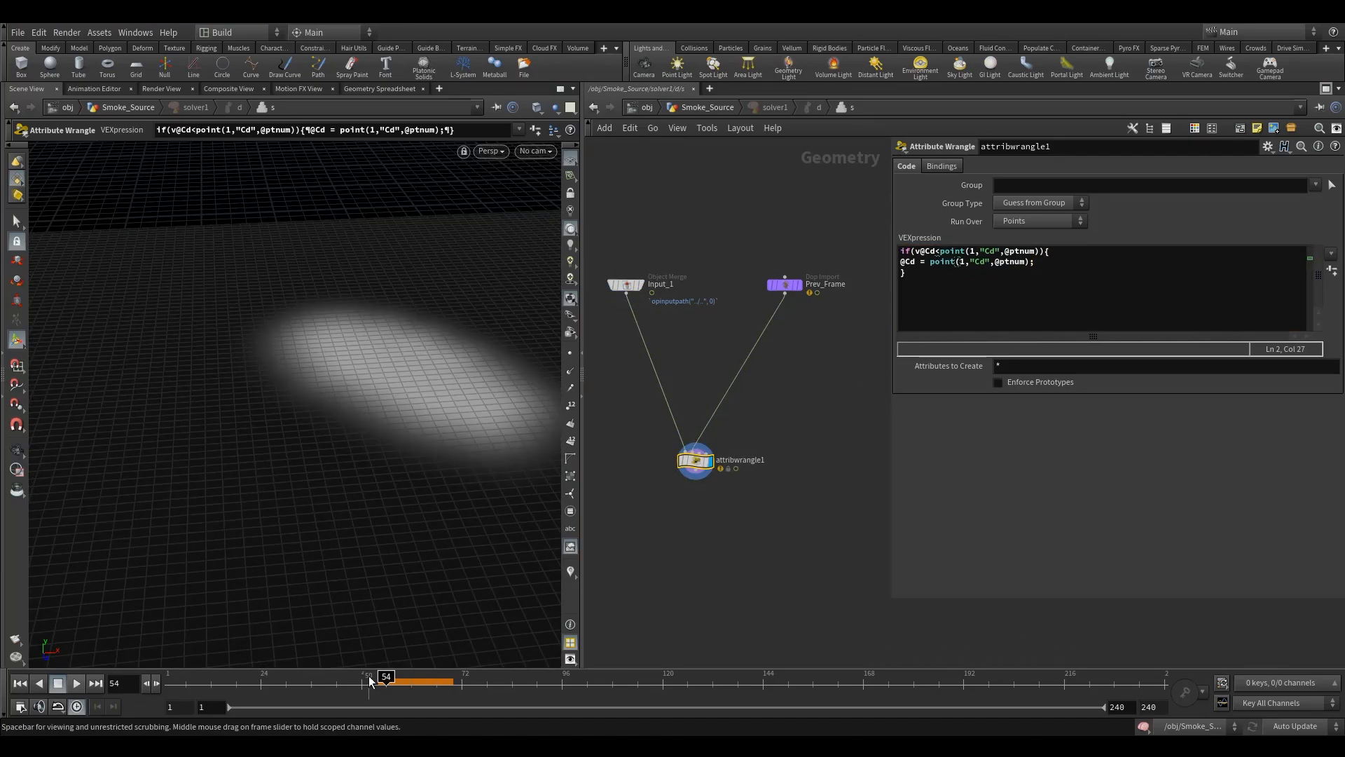
click(1143, 726)
click(1144, 726)
Add an Output node beneath attribwrangle1, wire the wrangle into it and display it.
middle_drag(843, 433, 835, 366)
scroll(757, 444, down, 5)
middle_drag(708, 522, 683, 499)
key(Tab)
text(ou)
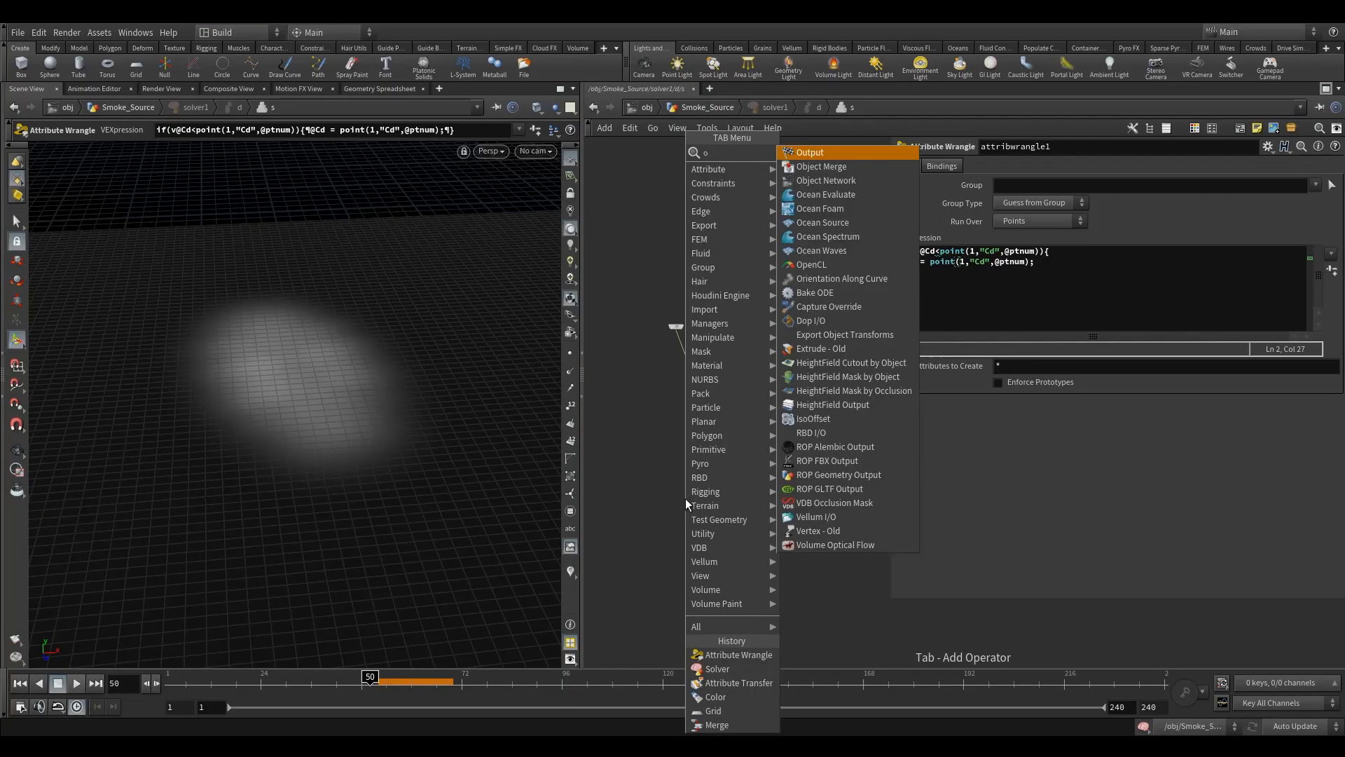
click(826, 151)
click(707, 447)
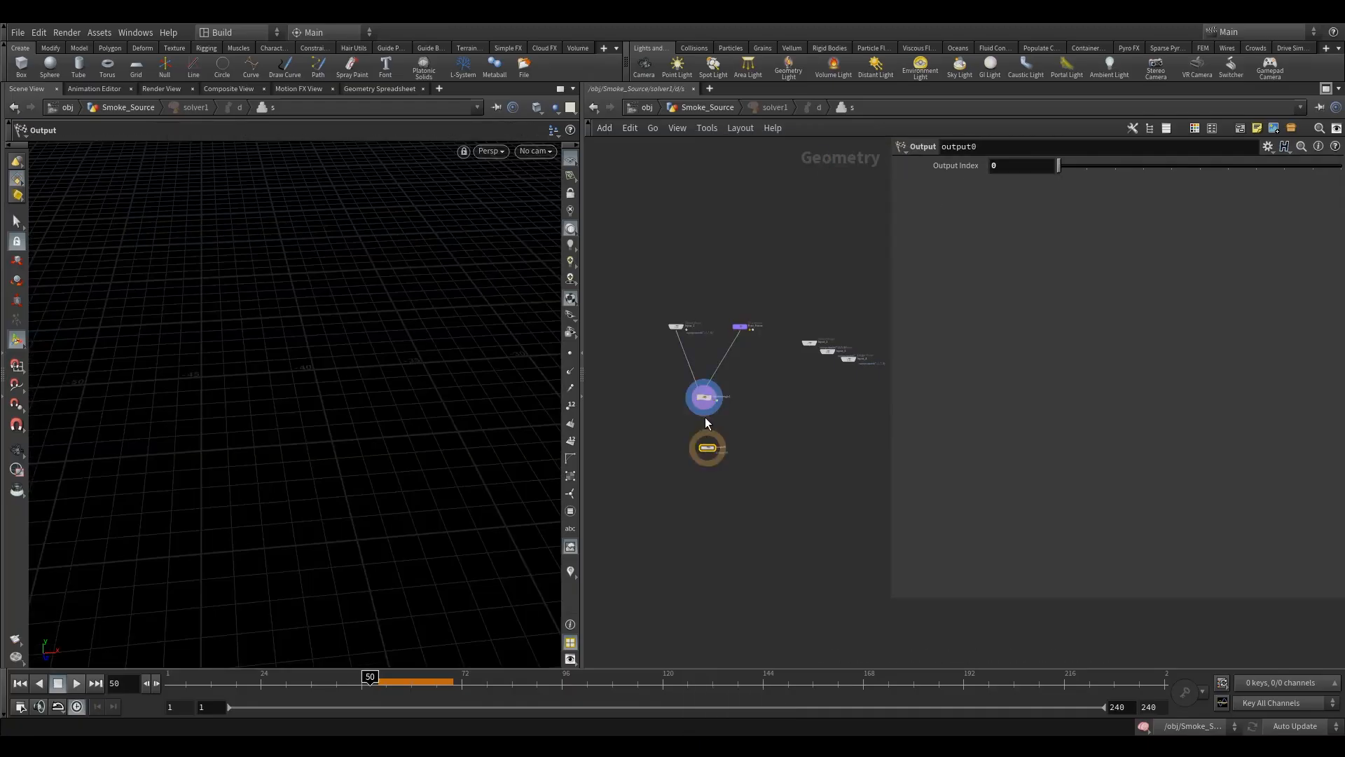
scroll(705, 418, up, 4)
drag(710, 490, 702, 458)
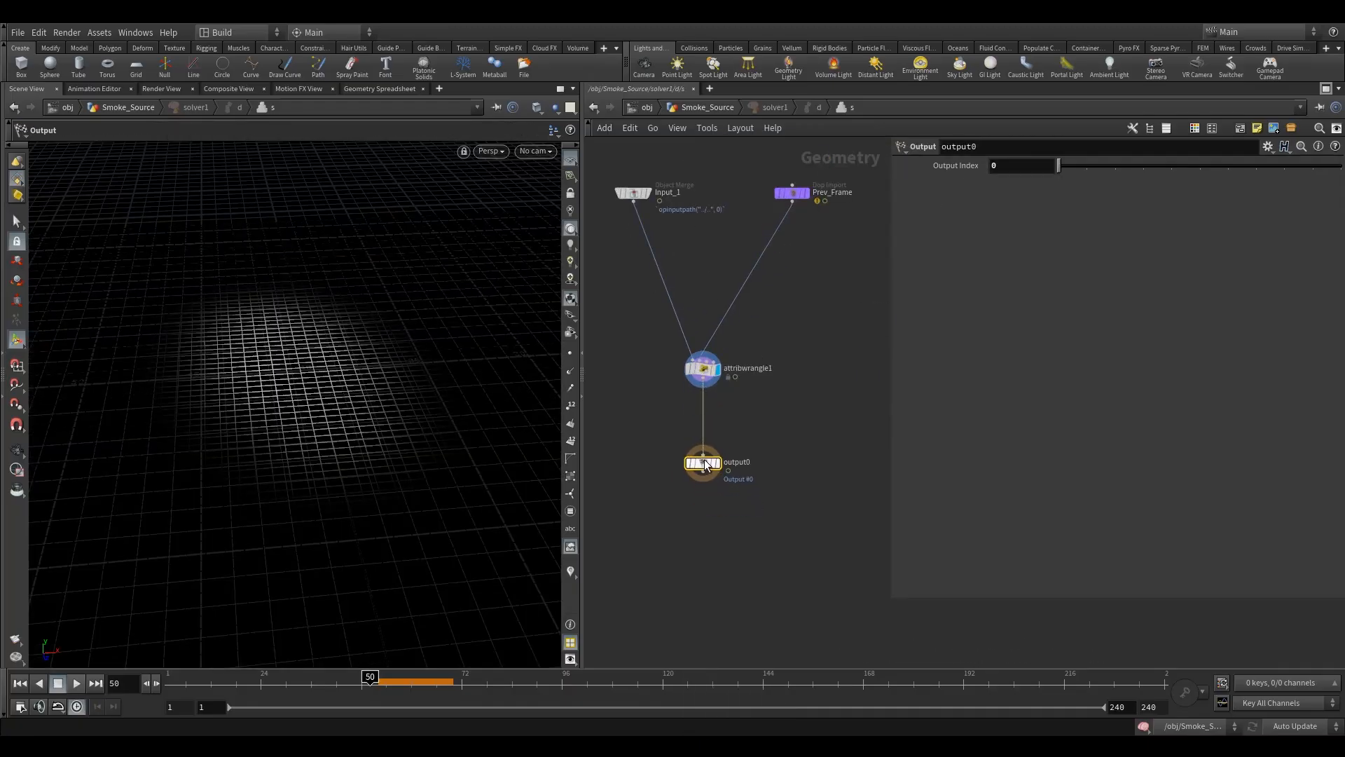
click(717, 463)
Display solver1 back in the Smoke_Source network, resetting its simulation and playing it to frame 63 to inspect the color trail.
click(705, 112)
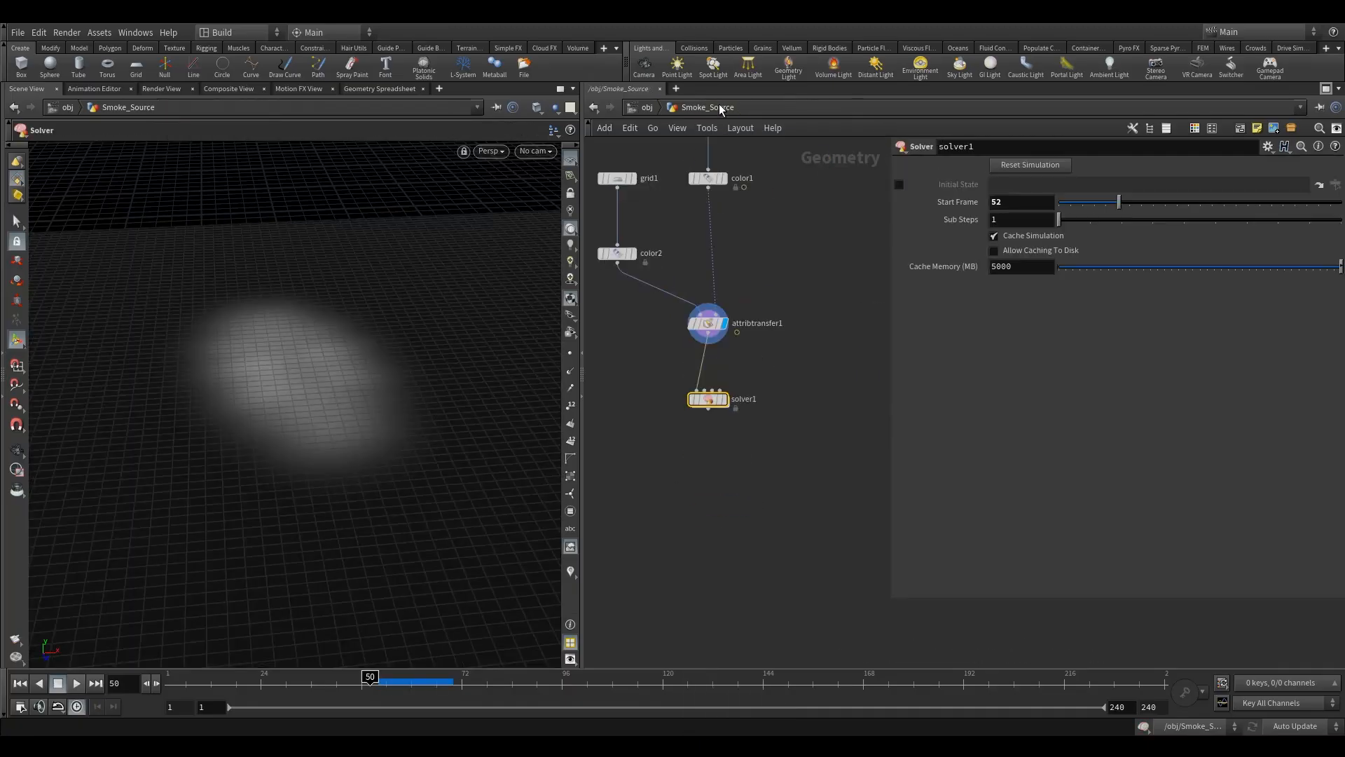
click(722, 400)
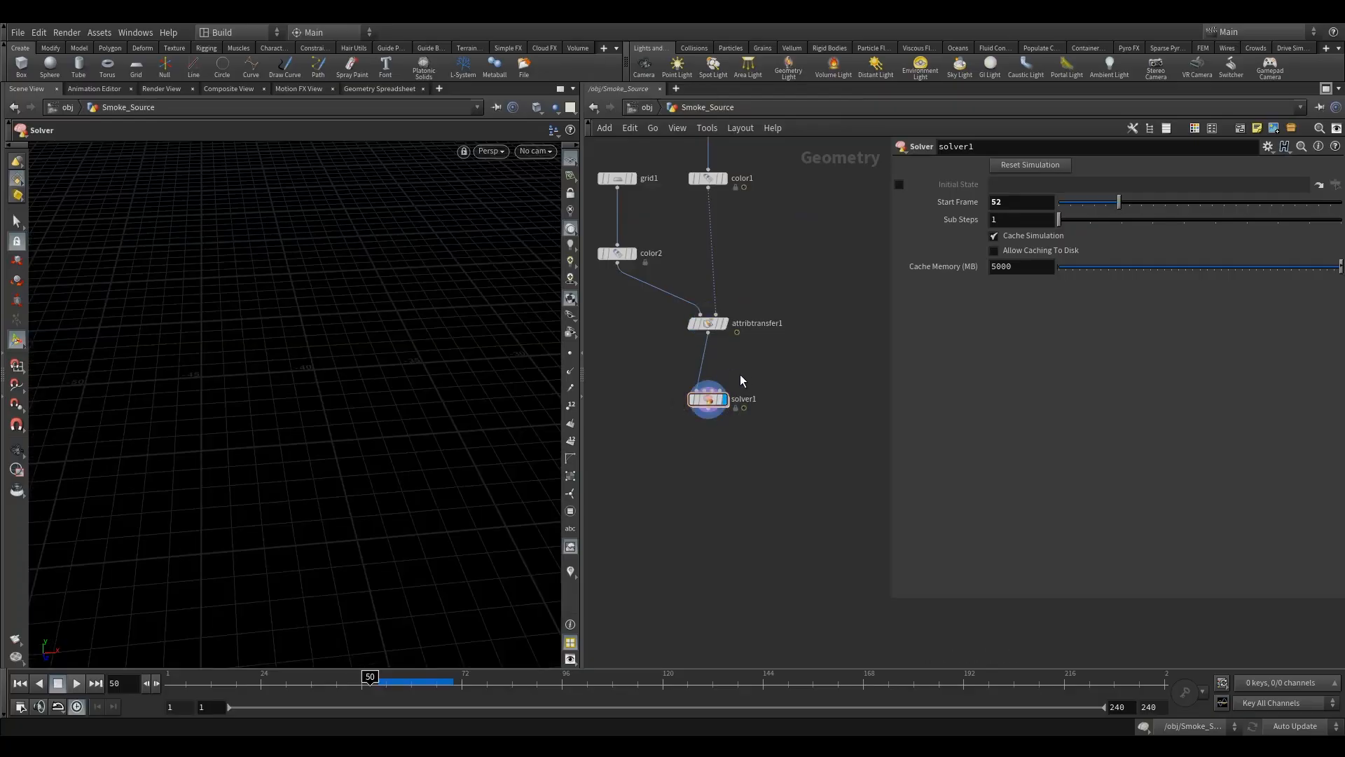
click(1009, 166)
click(78, 683)
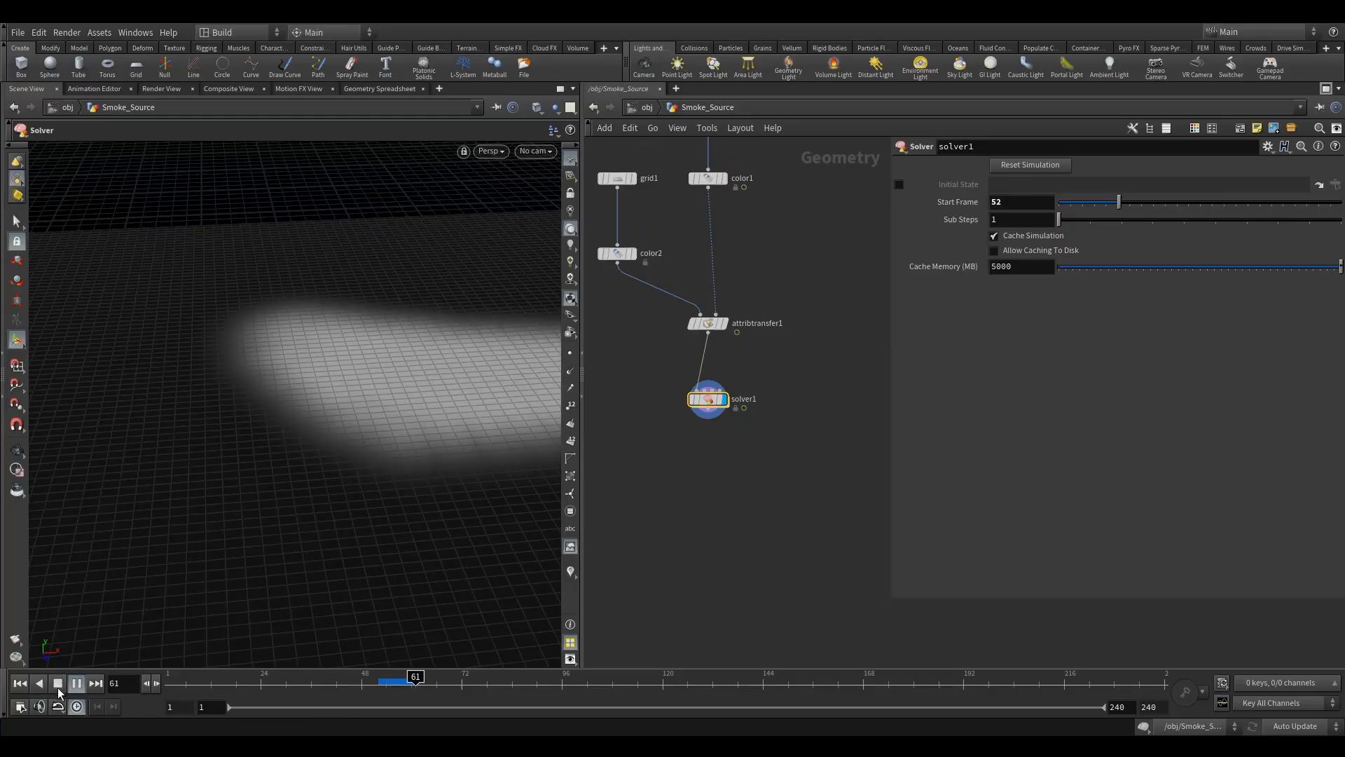
click(17, 450)
drag(263, 410, 363, 456)
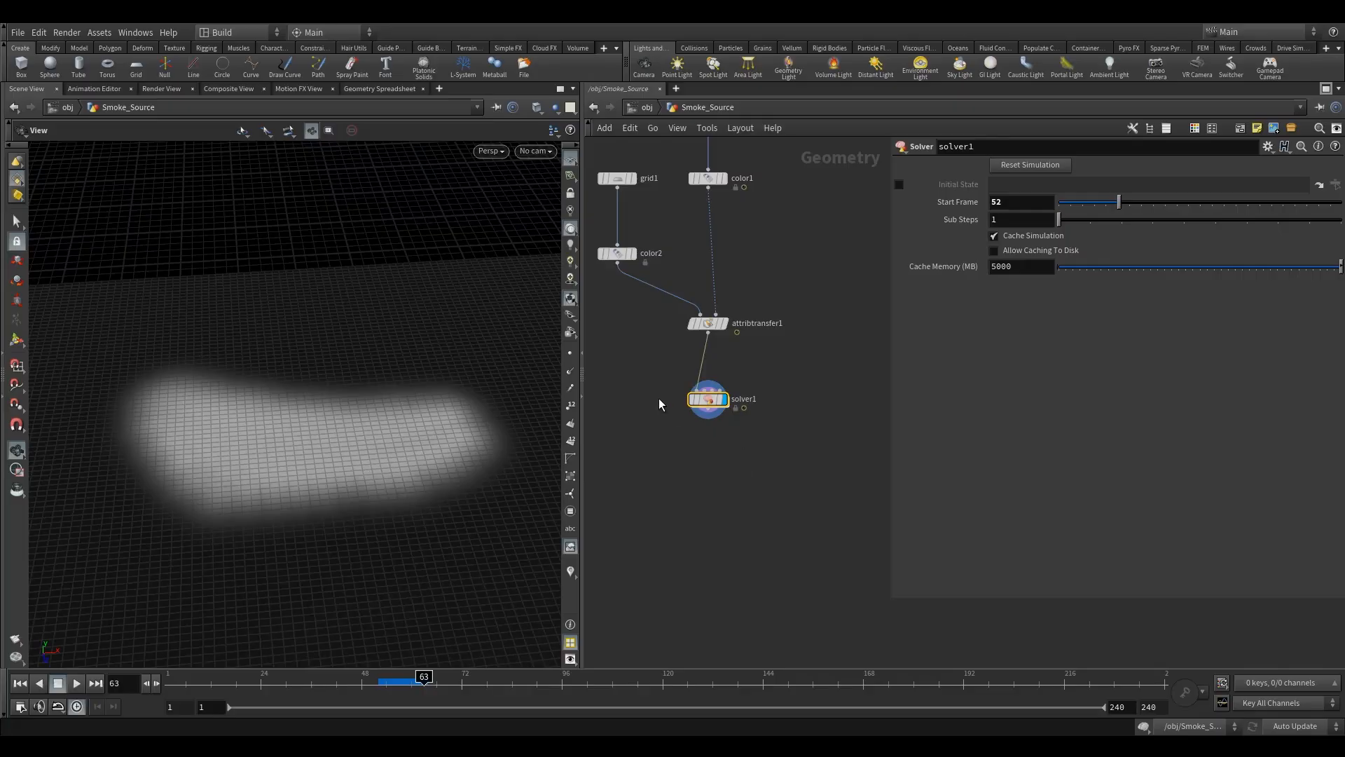
scroll(737, 435, down, 3)
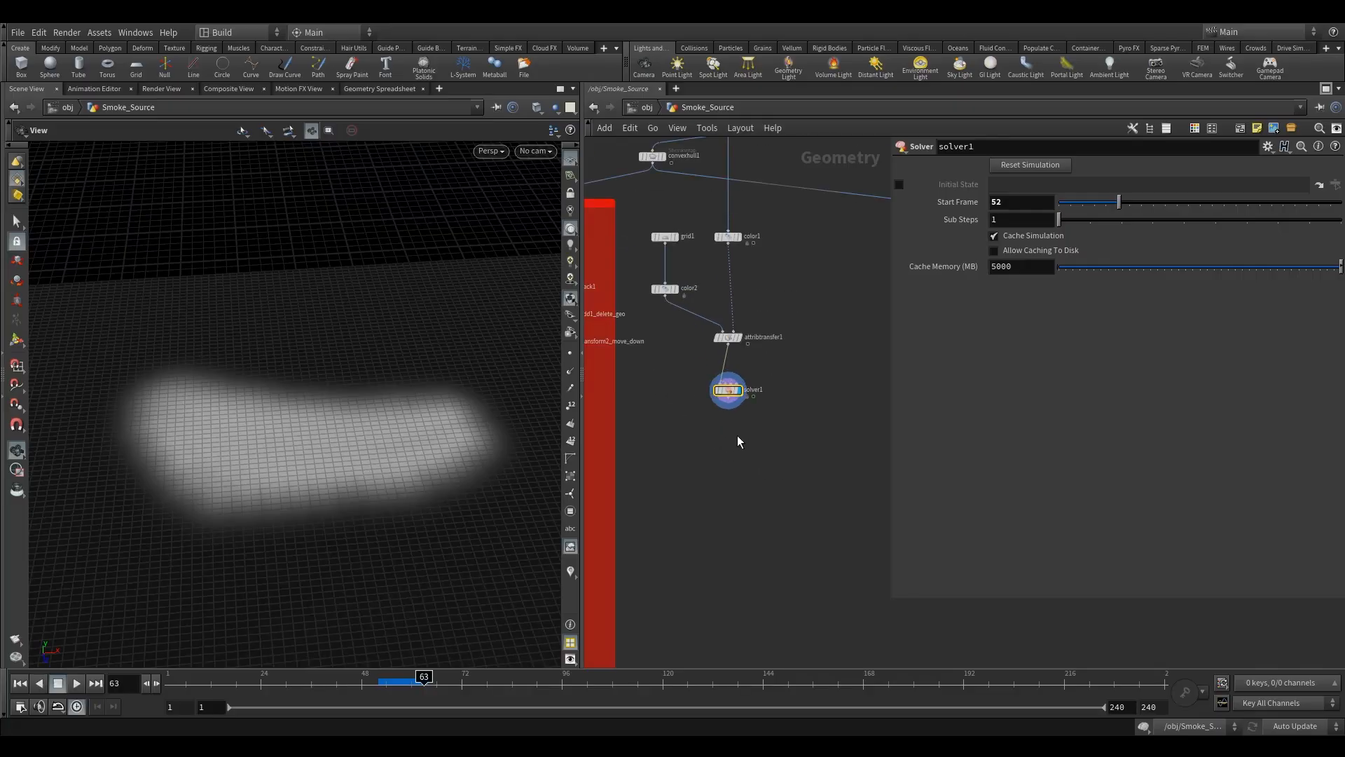